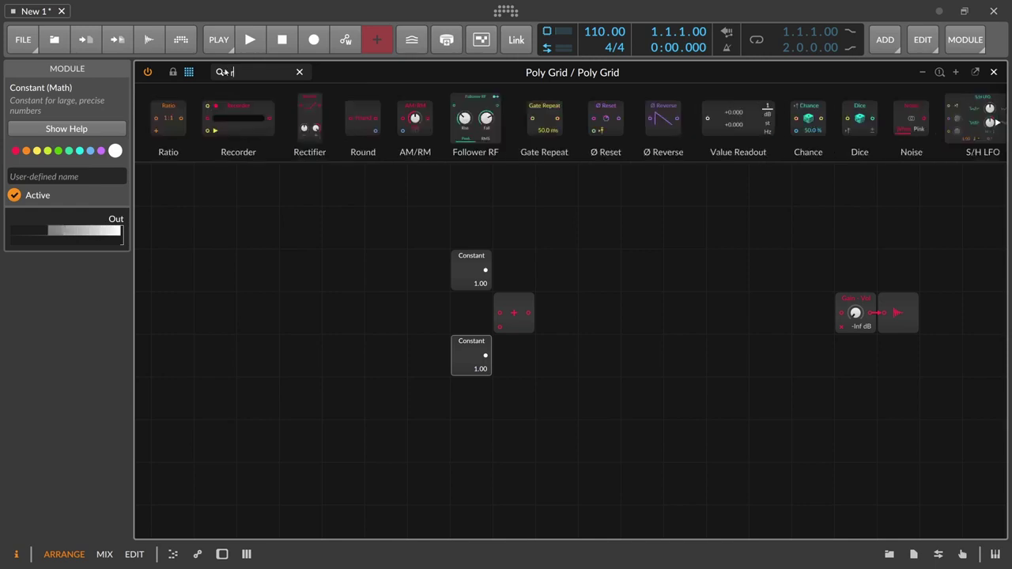
Place a Value Readout at the Add module's output and wire both Constants into its two inputs
{"action": "left_click_drag", "start_coordinate": [187, 118], "coordinate": [543, 313]}
{"action": "key", "text": "plus"}
{"action": "key", "text": "plus"}
{"action": "key", "text": "plus"}
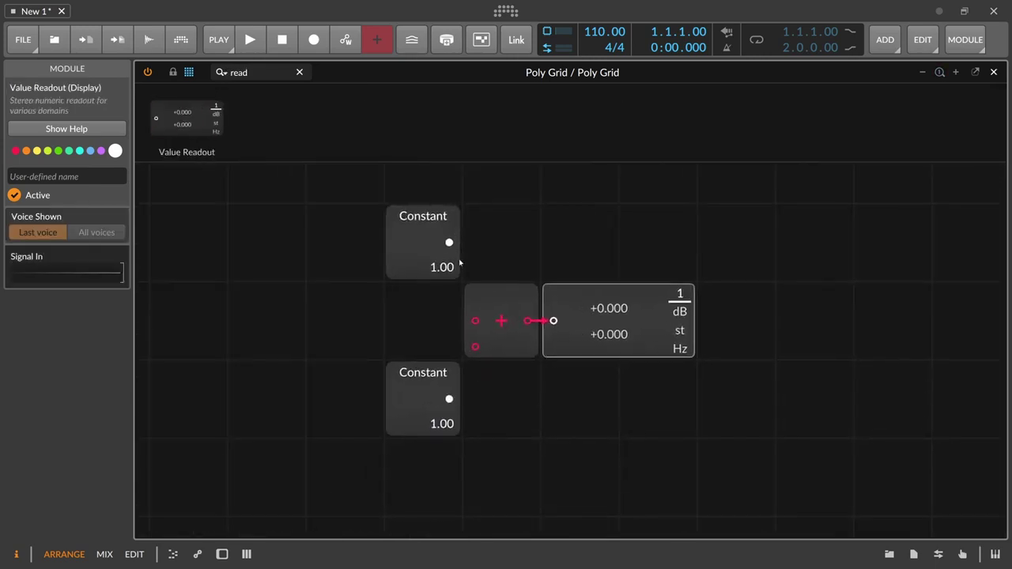
{"action": "left_click_drag", "start_coordinate": [449, 242], "coordinate": [476, 321]}
{"action": "left_click_drag", "start_coordinate": [450, 399], "coordinate": [476, 347]}
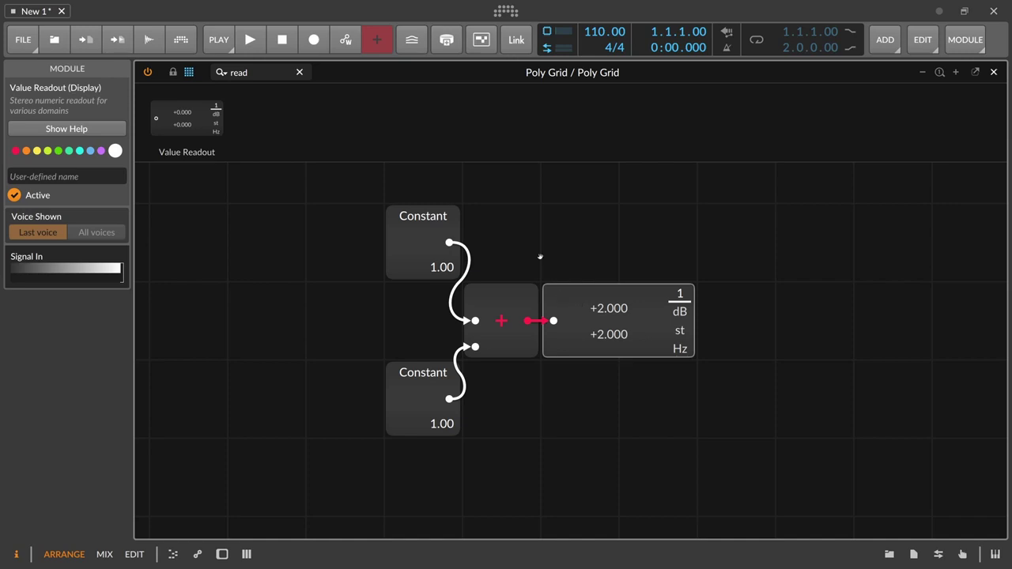
Set the upper Constant's value to 2.00
{"action": "scroll", "coordinate": [550, 255], "scroll_direction": "left", "scroll_amount": 2}
{"action": "left_click", "coordinate": [441, 228]}
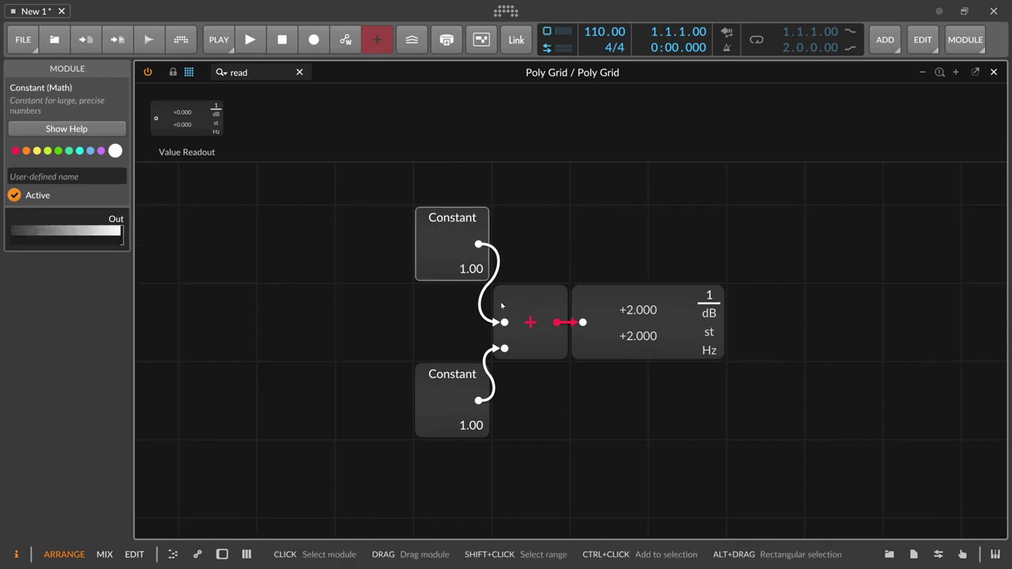
{"action": "left_click_drag", "start_coordinate": [470, 269], "coordinate": [467, 269]}
Search the modules for "osc", add an Oscilloscope to the patch, and move the Value Readout farther from the Add module
{"action": "left_click", "coordinate": [240, 73]}
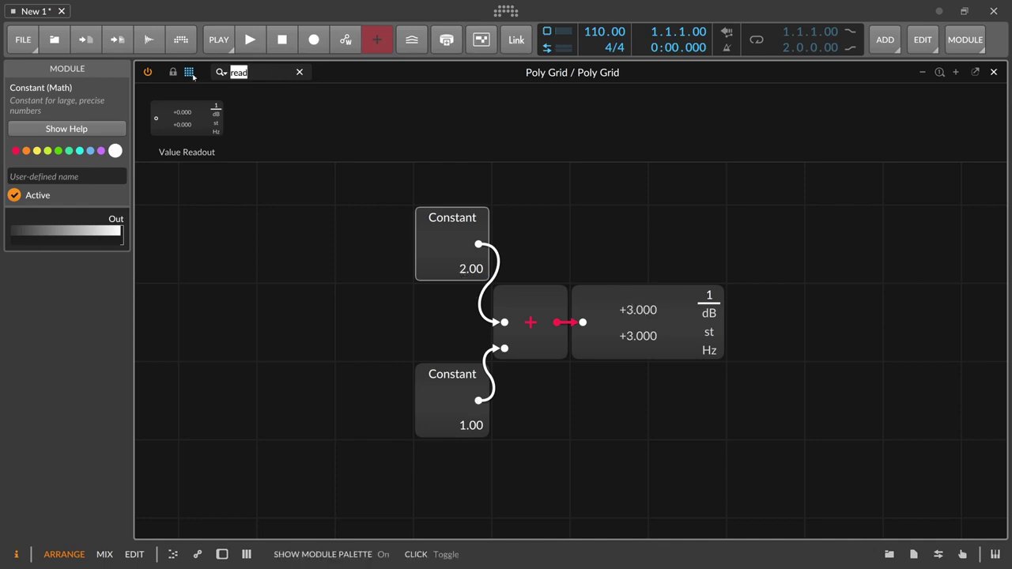
{"action": "key", "text": "BackSpace"}
{"action": "type", "text": "osc"}
{"action": "left_click_drag", "start_coordinate": [178, 119], "coordinate": [601, 380]}
{"action": "left_click_drag", "start_coordinate": [611, 335], "coordinate": [767, 336]}
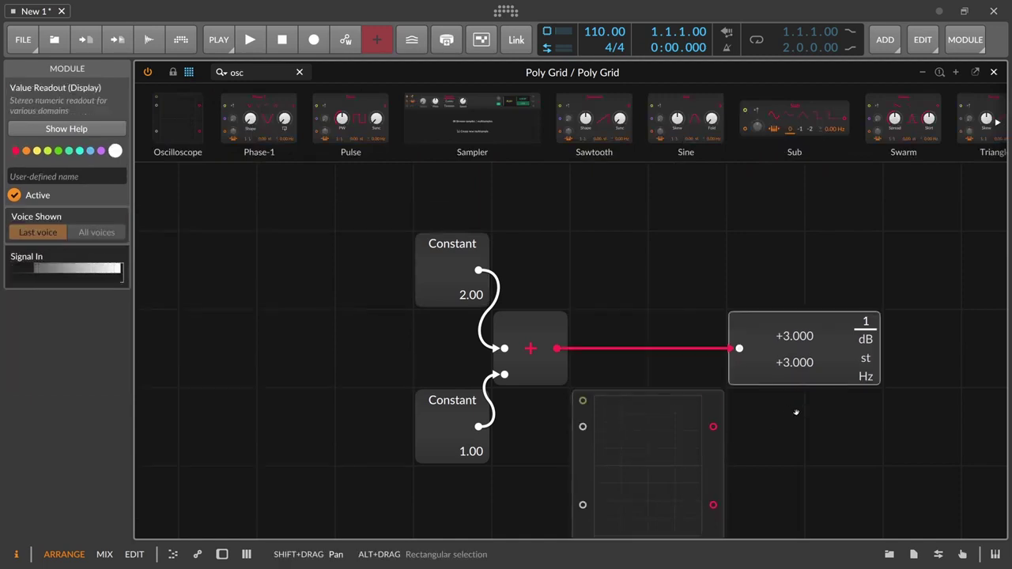
Place the Oscilloscope directly under the Value Readout and connect the Add output to its first signal input
{"action": "scroll", "coordinate": [797, 412], "scroll_direction": "down", "scroll_amount": 2}
{"action": "mouse_move", "coordinate": [557, 297]}
{"action": "left_mouse_down"}
{"action": "mouse_move", "coordinate": [584, 374]}
{"action": "mouse_move", "coordinate": [664, 403]}
{"action": "mouse_move", "coordinate": [741, 404]}
{"action": "left_mouse_up"}
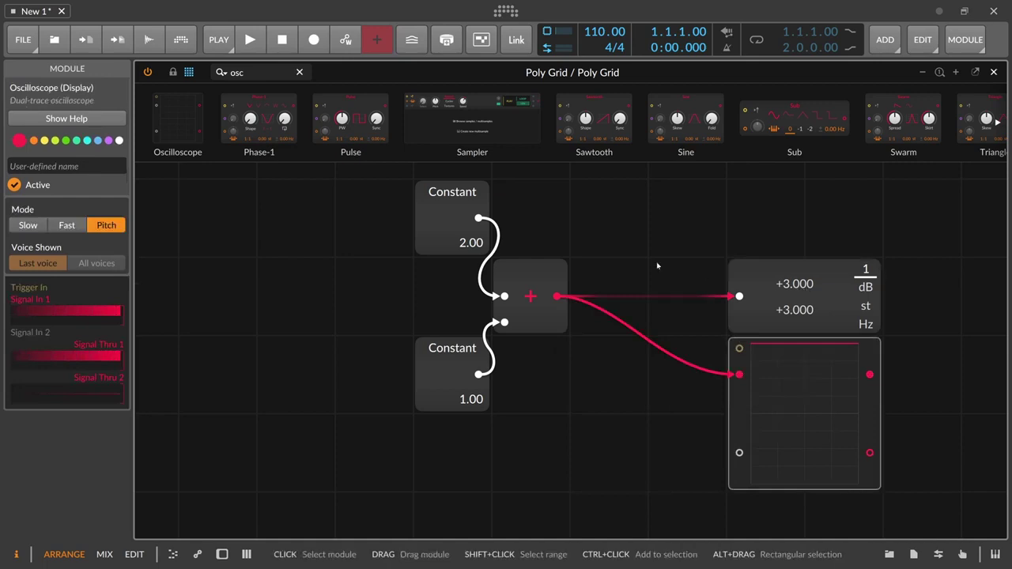
{"action": "left_click", "coordinate": [794, 301]}
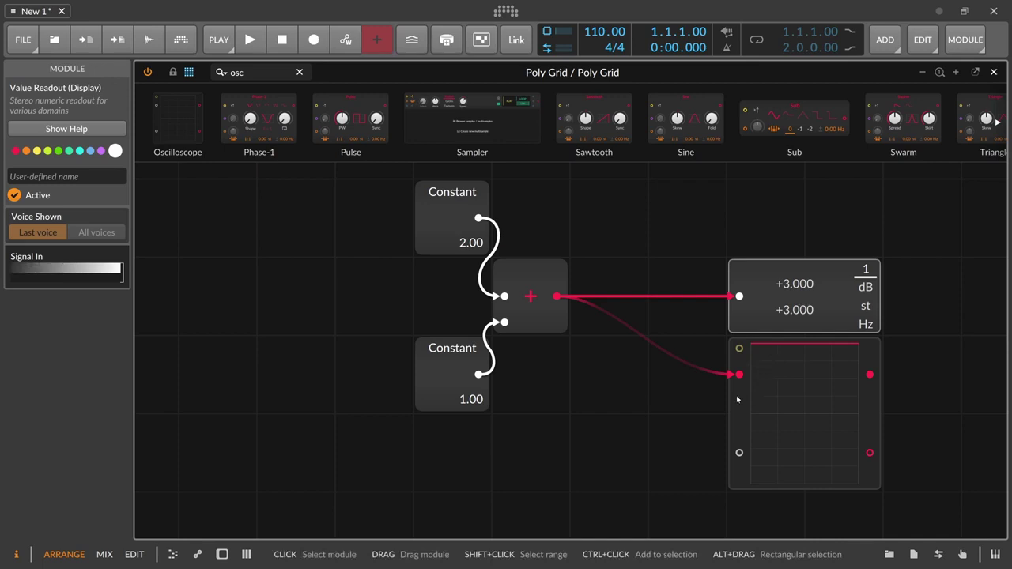
{"action": "left_click", "coordinate": [737, 399]}
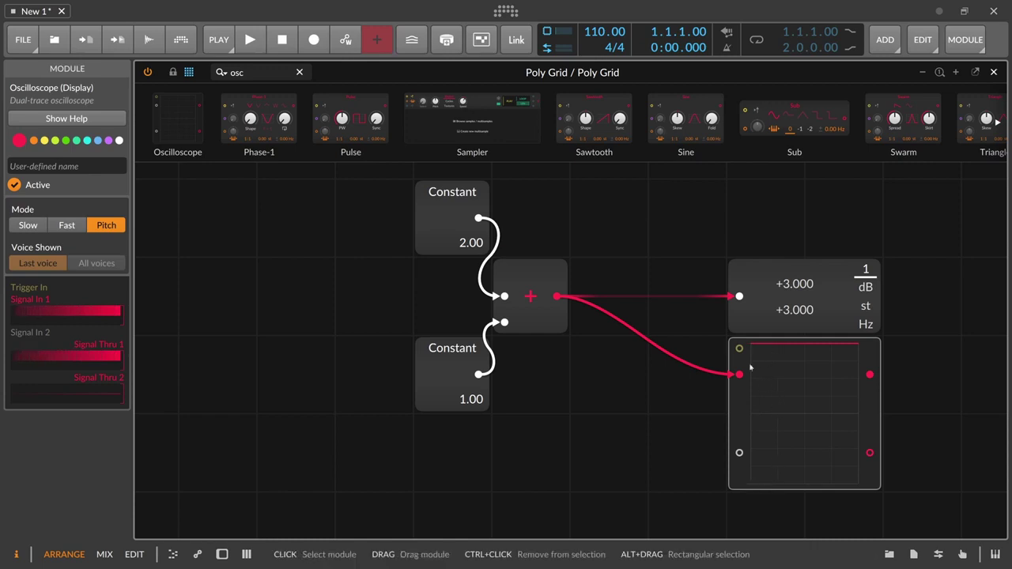
Set both Constants feeding the Add module to 0.3
{"action": "double_click", "coordinate": [475, 243]}
{"action": "type", "text": "d"}
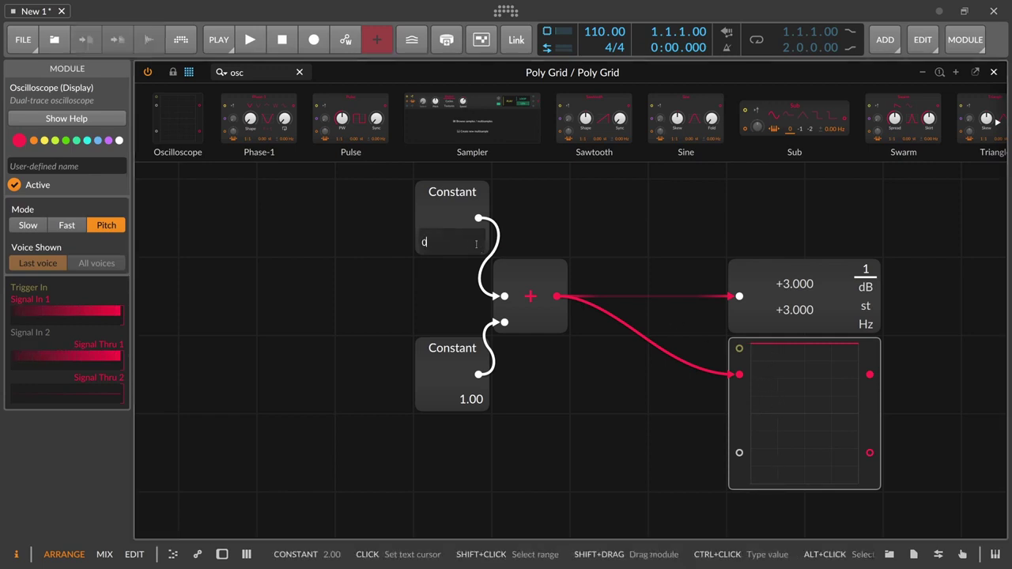
{"action": "key", "text": "Return"}
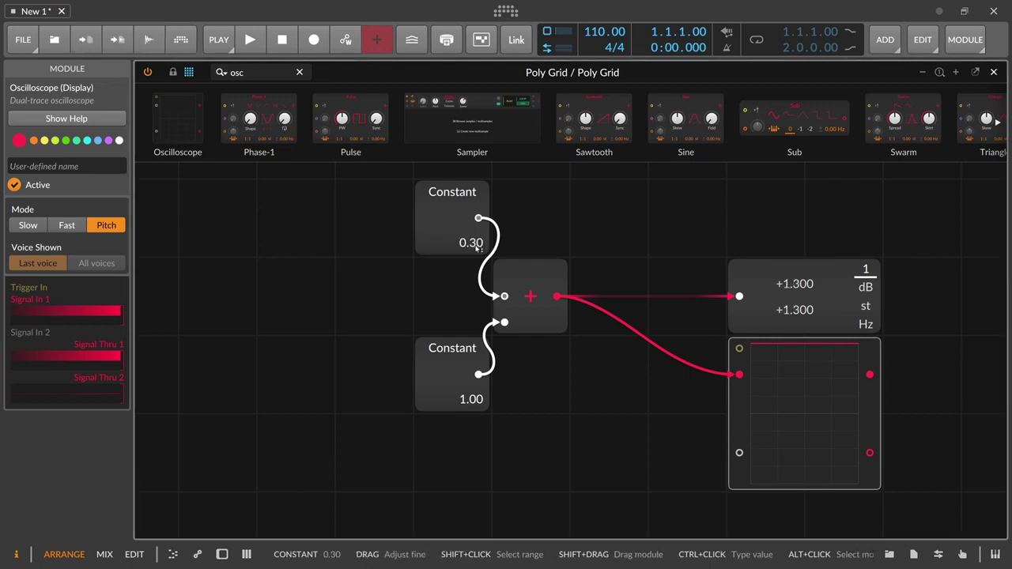
{"action": "double_click", "coordinate": [470, 399]}
{"action": "type", "text": "0"}
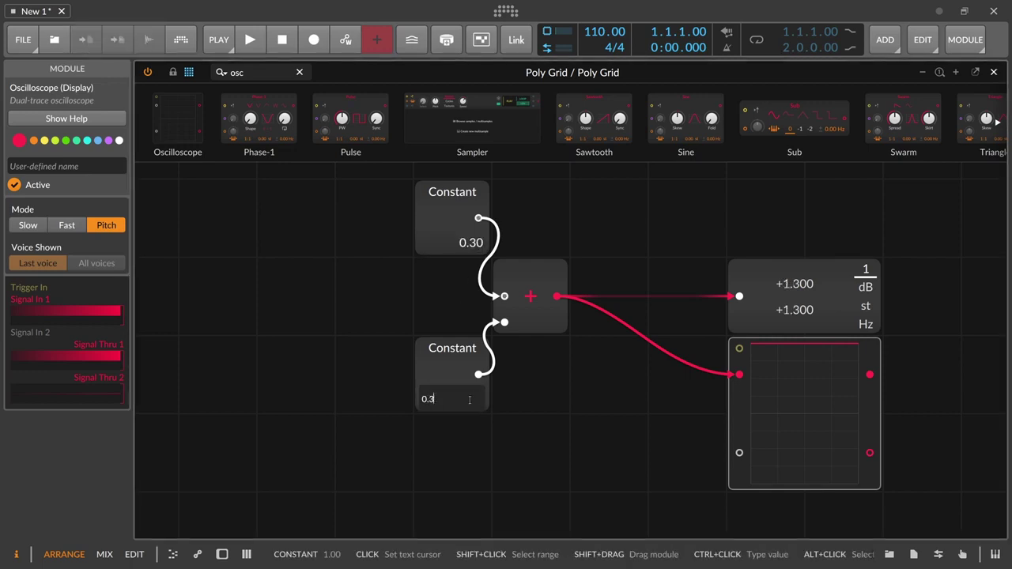
{"action": "type", "text": ".3"}
{"action": "key", "text": "Return"}
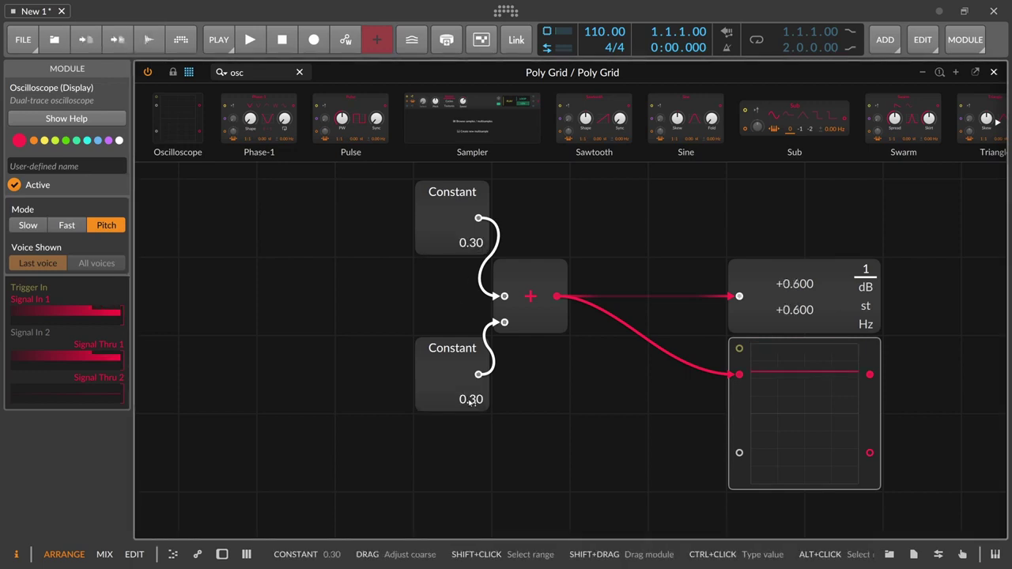
Delete the Value Readout and move the Oscilloscope up in line with the Add module
{"action": "left_click", "coordinate": [800, 283]}
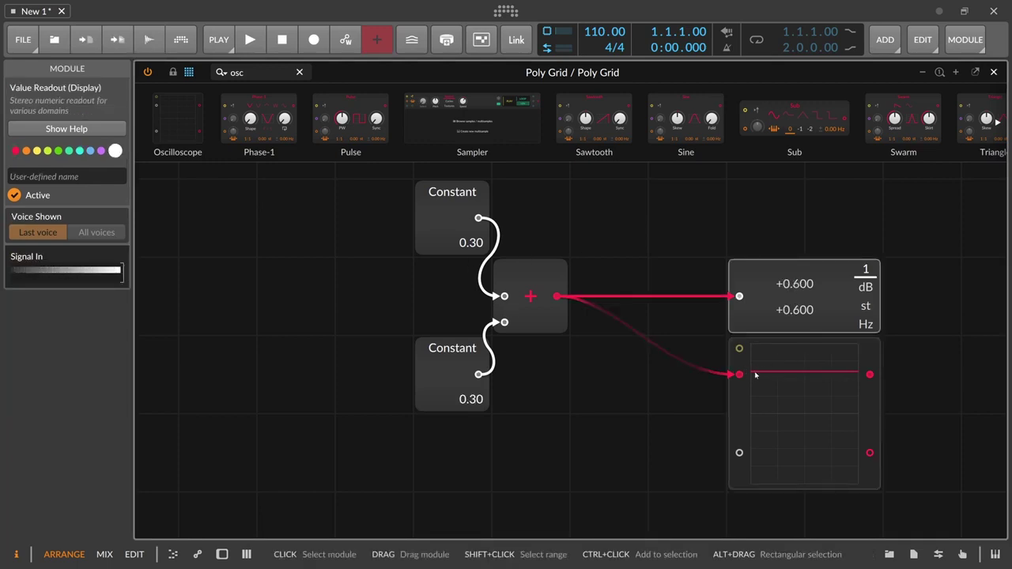
{"action": "left_click_drag", "start_coordinate": [667, 337], "coordinate": [592, 334]}
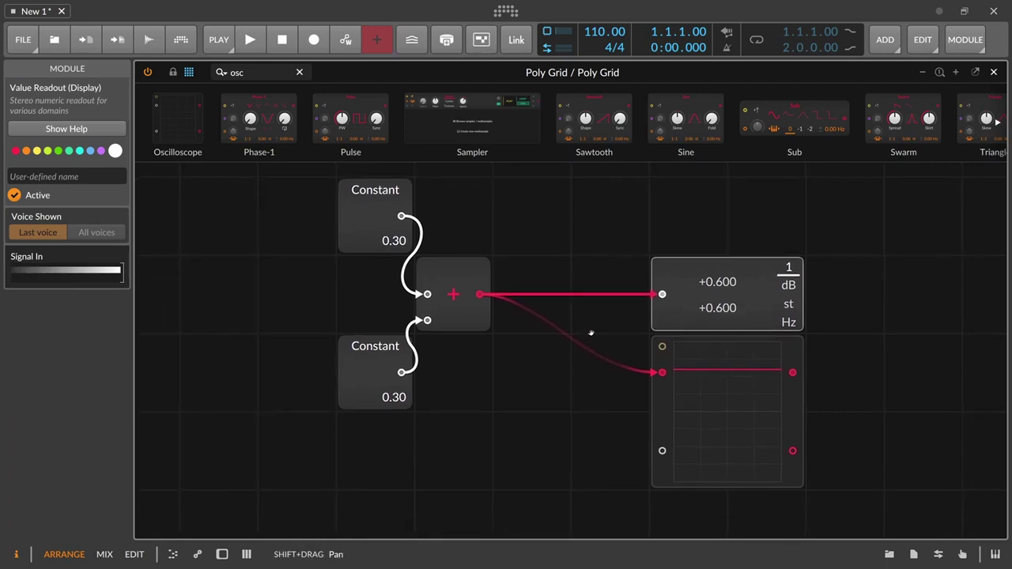
{"action": "key", "text": "Delete"}
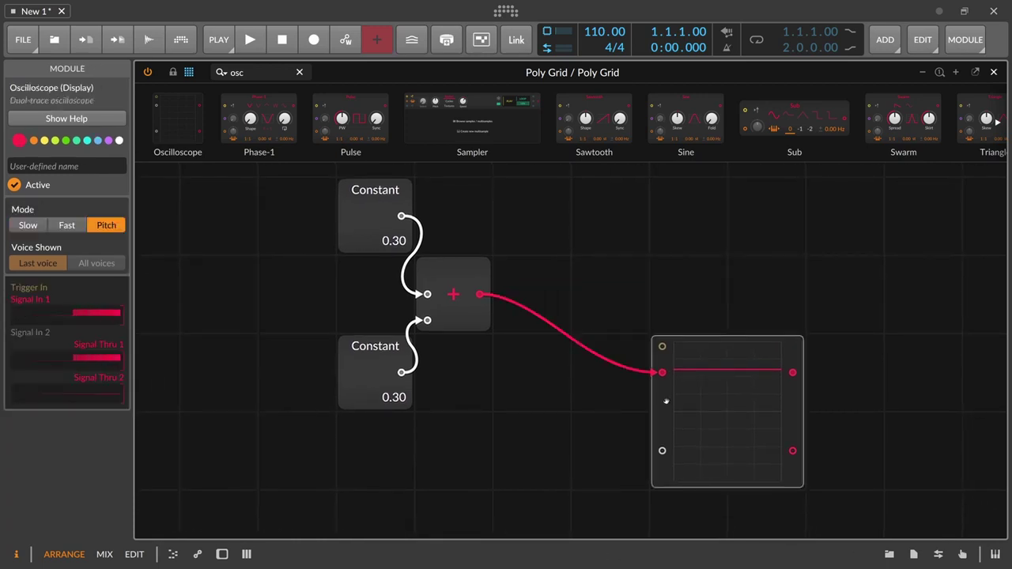
{"action": "left_click_drag", "start_coordinate": [666, 402], "coordinate": [658, 337]}
{"action": "scroll", "coordinate": [578, 313], "scroll_direction": "down", "scroll_amount": 3}
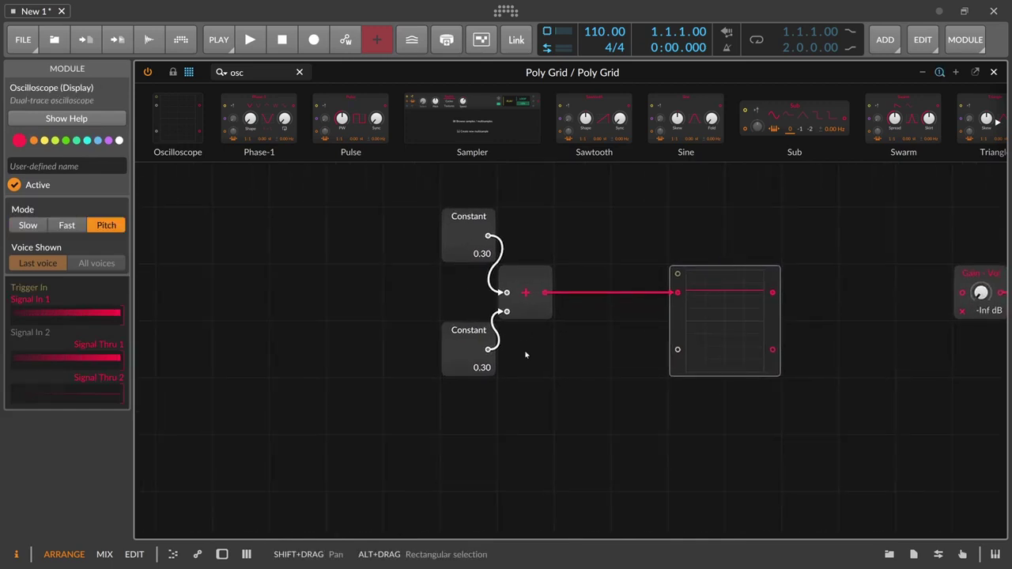
{"action": "left_click_drag", "start_coordinate": [565, 343], "coordinate": [588, 324]}
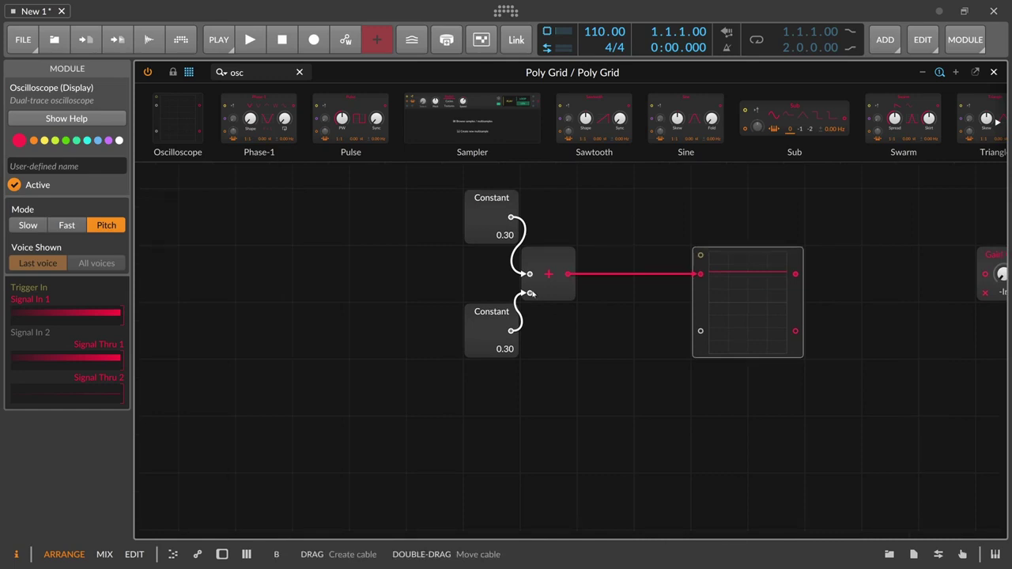
Add a Sine oscillator below and to the left of the lower Constant
{"action": "left_click", "coordinate": [510, 317]}
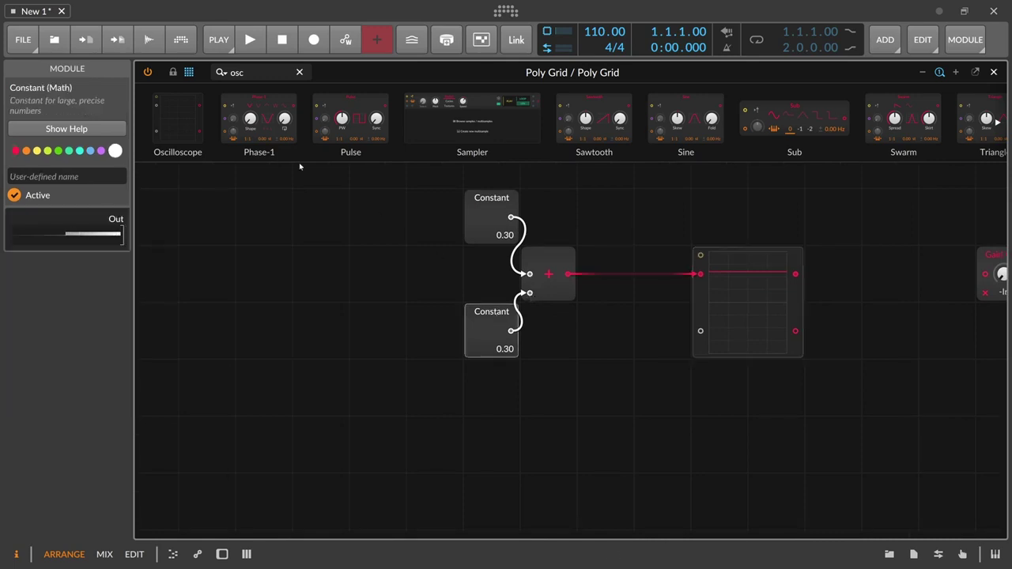
{"action": "left_click", "coordinate": [247, 74]}
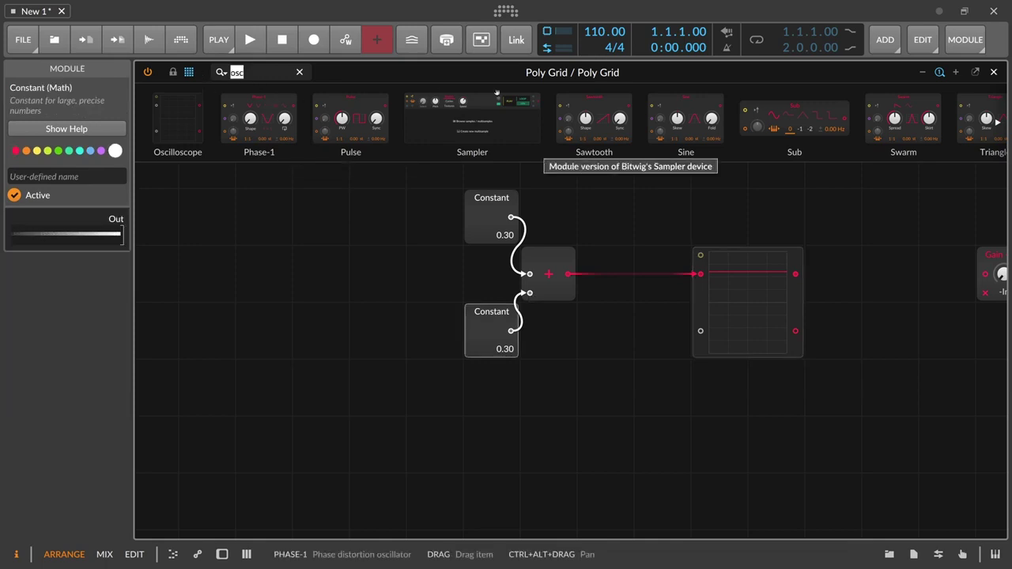
{"action": "left_click_drag", "start_coordinate": [686, 119], "coordinate": [276, 330]}
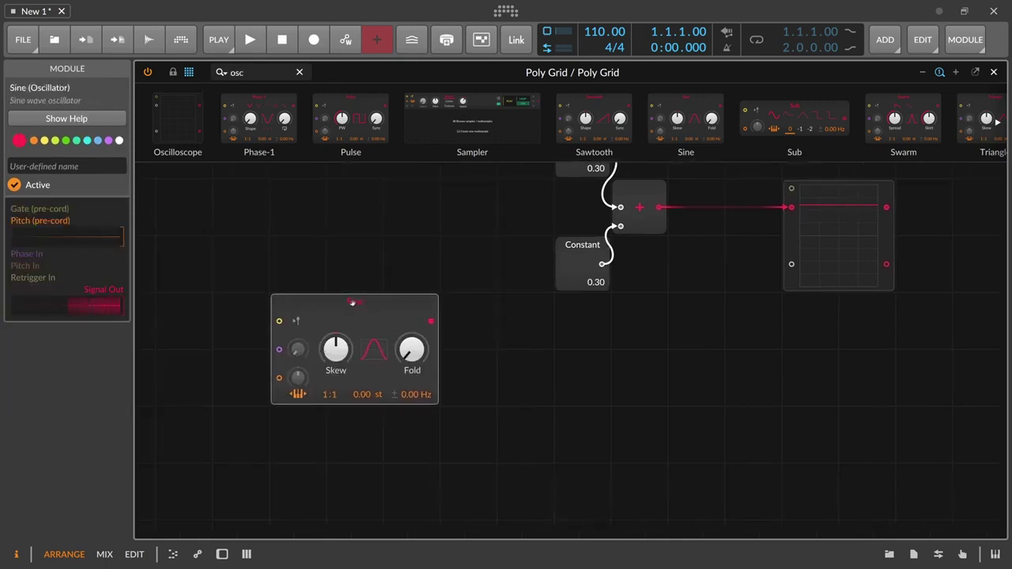
Search the modules for "pitch" and attach a Pitch module to the Sine oscillator's pitch input
{"action": "type", "text": "pitch"}
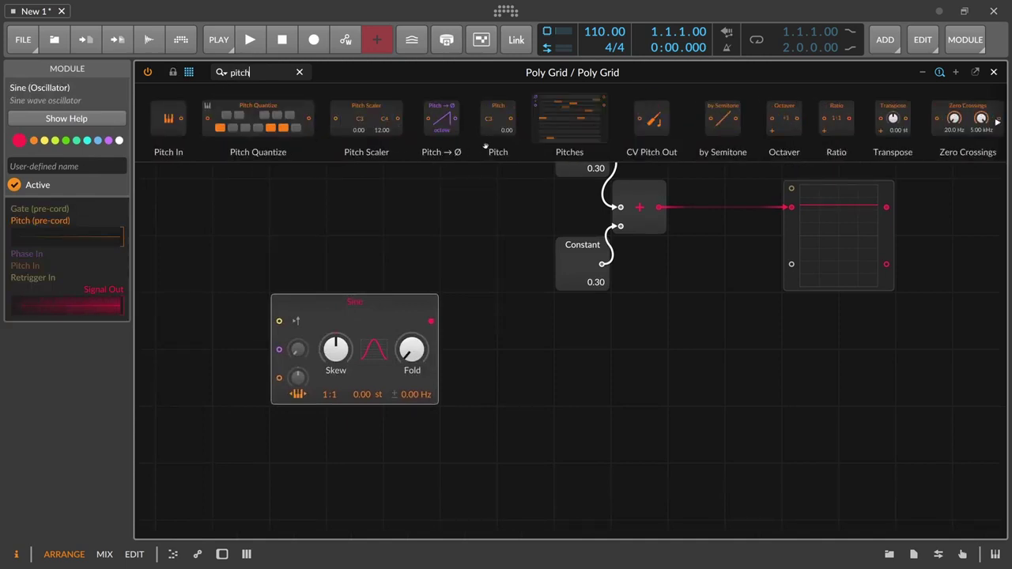
{"action": "left_click_drag", "start_coordinate": [499, 119], "coordinate": [481, 168]}
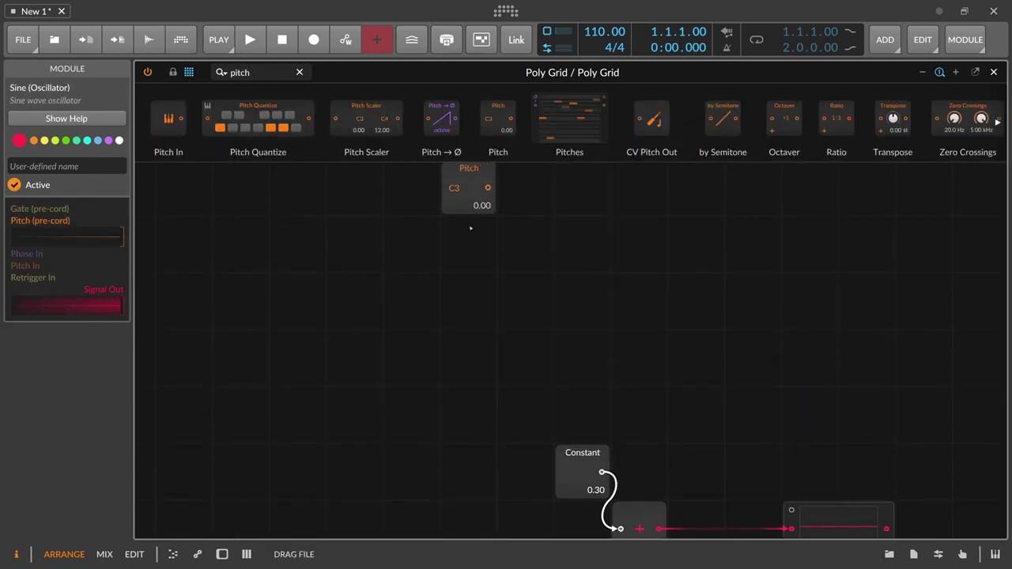
{"action": "left_click_drag", "start_coordinate": [470, 228], "coordinate": [490, 469]}
{"action": "left_click_drag", "start_coordinate": [477, 264], "coordinate": [554, 170]}
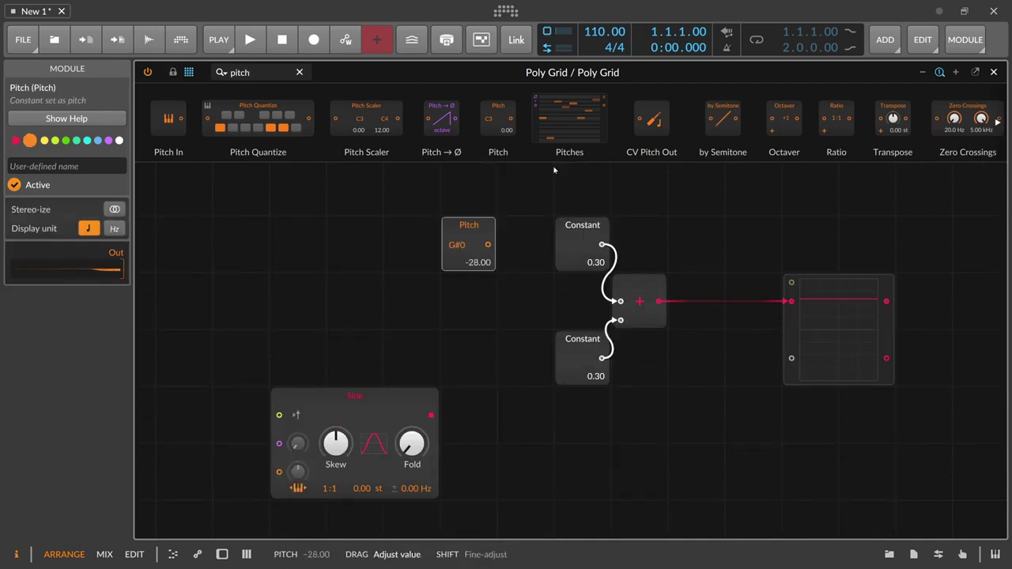
{"action": "left_click_drag", "start_coordinate": [469, 241], "coordinate": [264, 466]}
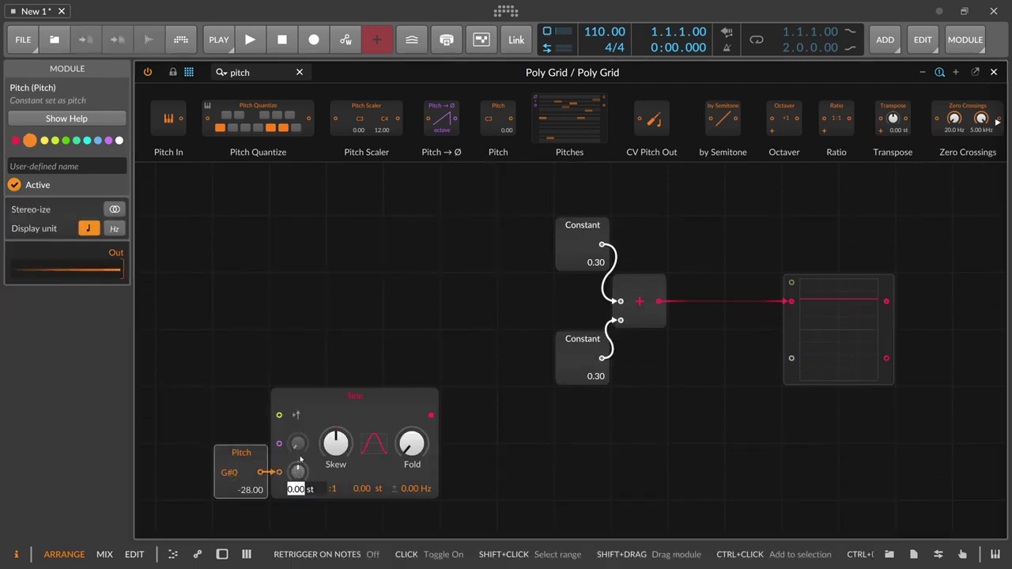
Set the Pitch module's value to 0
{"action": "double_click", "coordinate": [234, 473]}
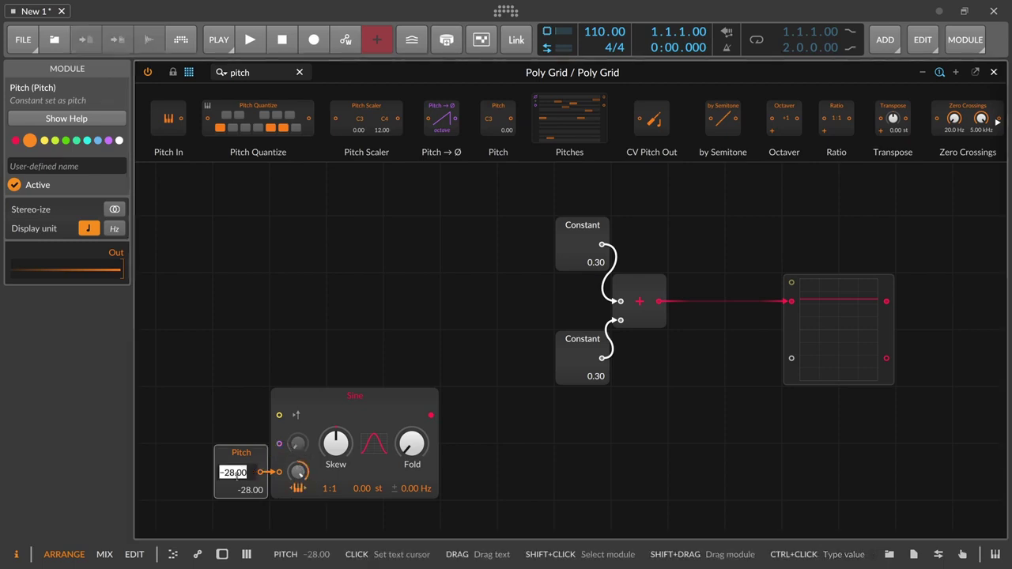
{"action": "type", "text": "0"}
{"action": "key", "text": "Return"}
Search the modules for "att" and place an Attenuate module directly at the Sine oscillator's output
{"action": "left_click_drag", "start_coordinate": [348, 348], "coordinate": [330, 302]}
{"action": "left_click", "coordinate": [251, 72]}
{"action": "type", "text": "att"}
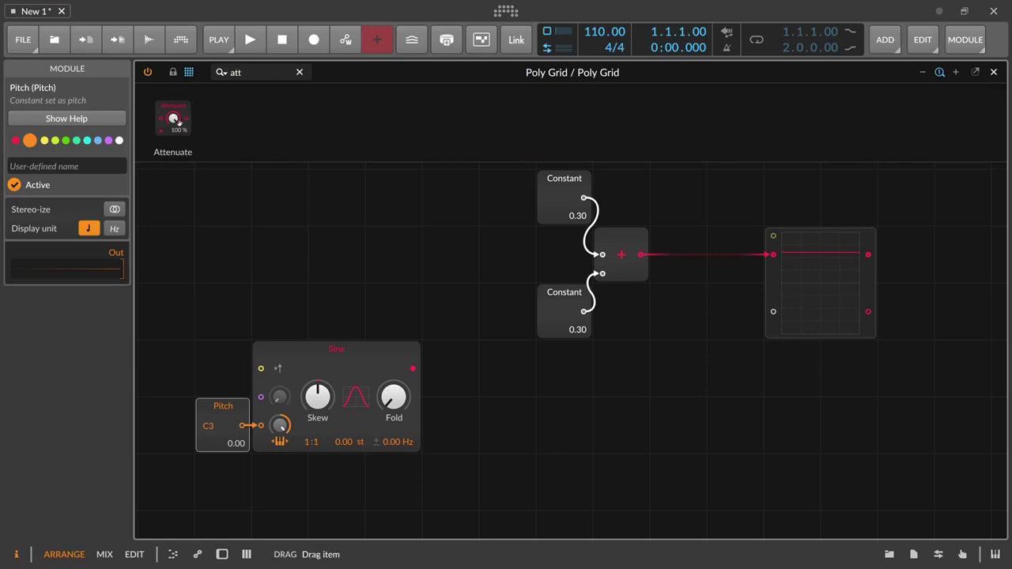
{"action": "left_click_drag", "start_coordinate": [173, 119], "coordinate": [449, 369]}
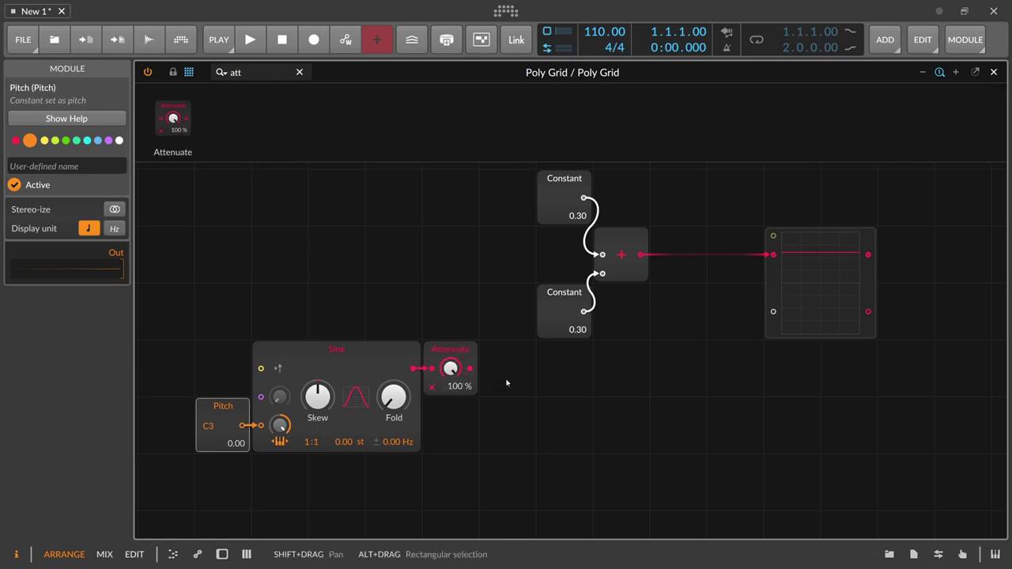
Delete the lower Constant and set the remaining Constant to 0
{"action": "left_click", "coordinate": [565, 302]}
{"action": "key", "text": "Delete"}
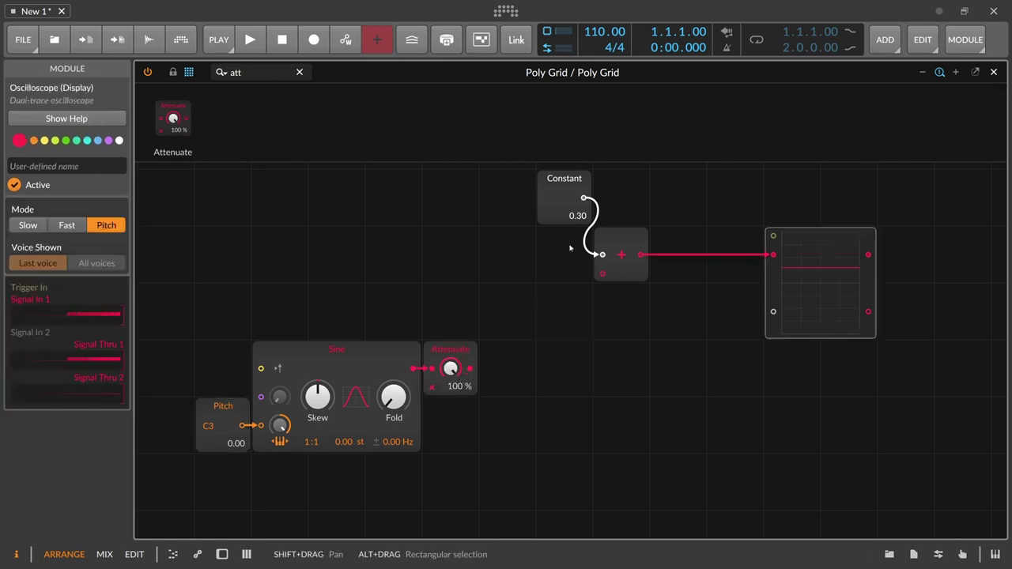
{"action": "double_click", "coordinate": [578, 216]}
{"action": "type", "text": "0"}
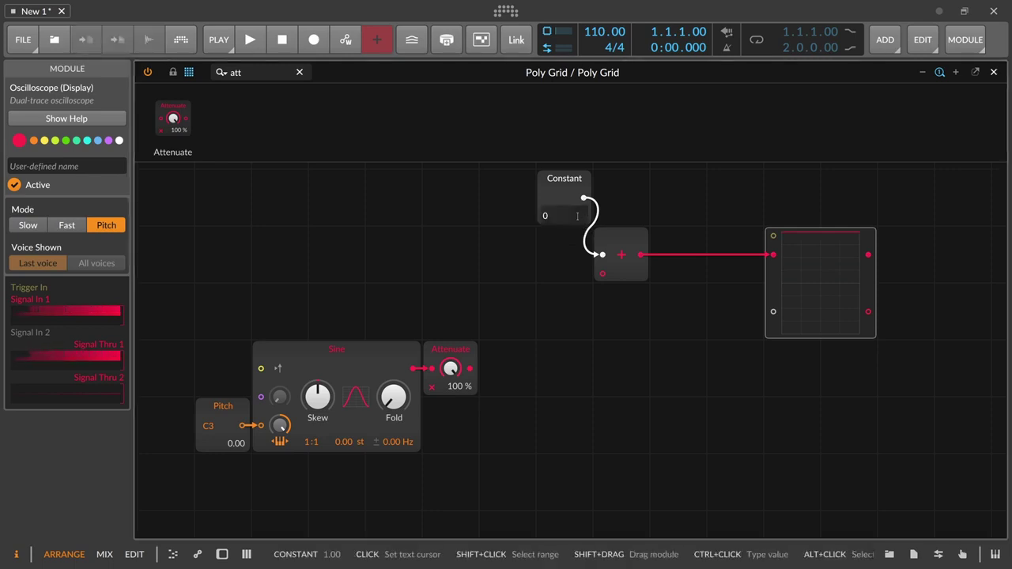
{"action": "key", "text": "Return"}
Connect the Attenuate output to Add's second input, and widen the Oscilloscope directly beside the Add module
{"action": "left_click_drag", "start_coordinate": [470, 369], "coordinate": [603, 274]}
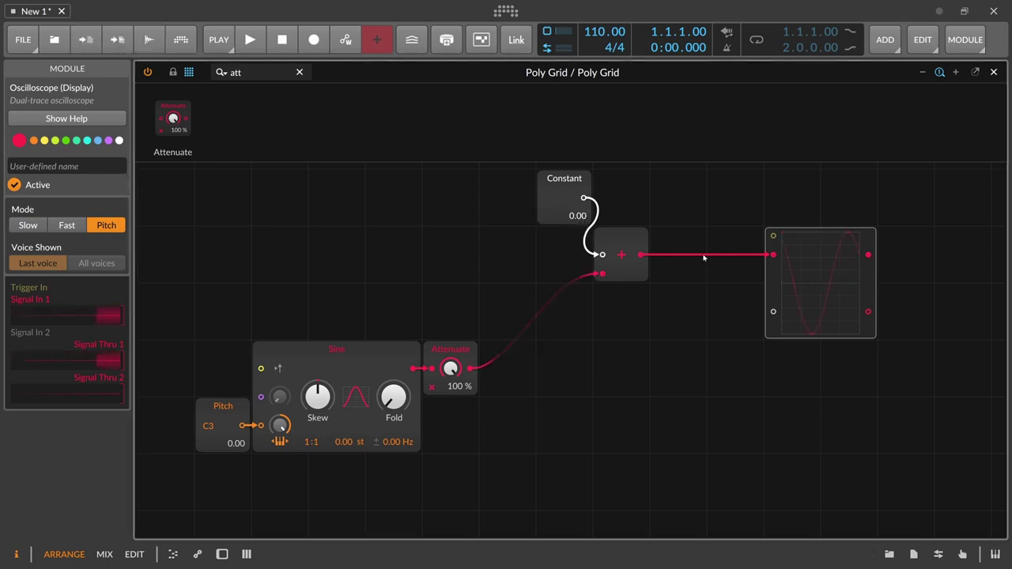
{"action": "left_click_drag", "start_coordinate": [814, 301], "coordinate": [700, 301]}
{"action": "left_click_drag", "start_coordinate": [761, 281], "coordinate": [911, 286]}
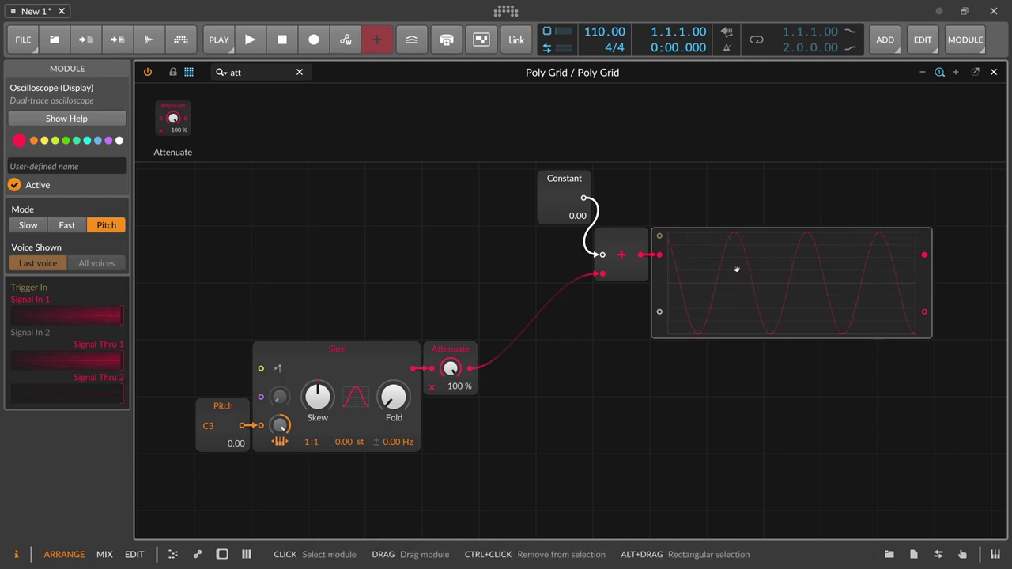
Set the Attenuate module's amount to 50%
{"action": "left_click", "coordinate": [452, 371], "text": "ctrl"}
{"action": "type", "text": "50"}
{"action": "key", "text": "Return"}
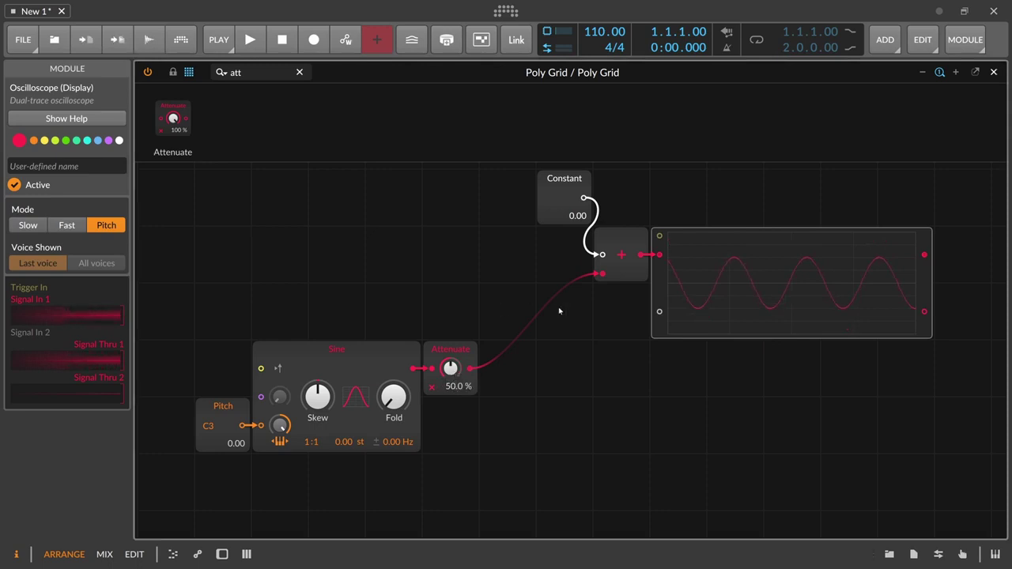
Vary the Constant's offset around zero and reset it to its default of 1.00
{"action": "left_click_drag", "start_coordinate": [495, 286], "coordinate": [472, 305]}
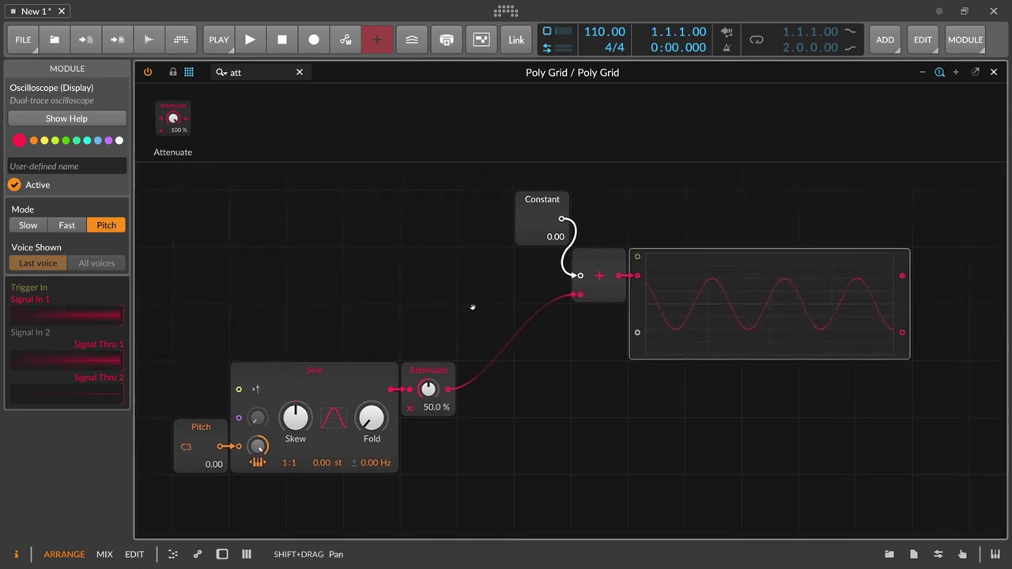
{"action": "mouse_move", "coordinate": [561, 237]}
{"action": "left_mouse_down"}
{"action": "mouse_move", "coordinate": [561, 272]}
{"action": "mouse_move", "coordinate": [562, 198]}
{"action": "mouse_move", "coordinate": [561, 272]}
{"action": "mouse_move", "coordinate": [562, 238]}
{"action": "left_mouse_up"}
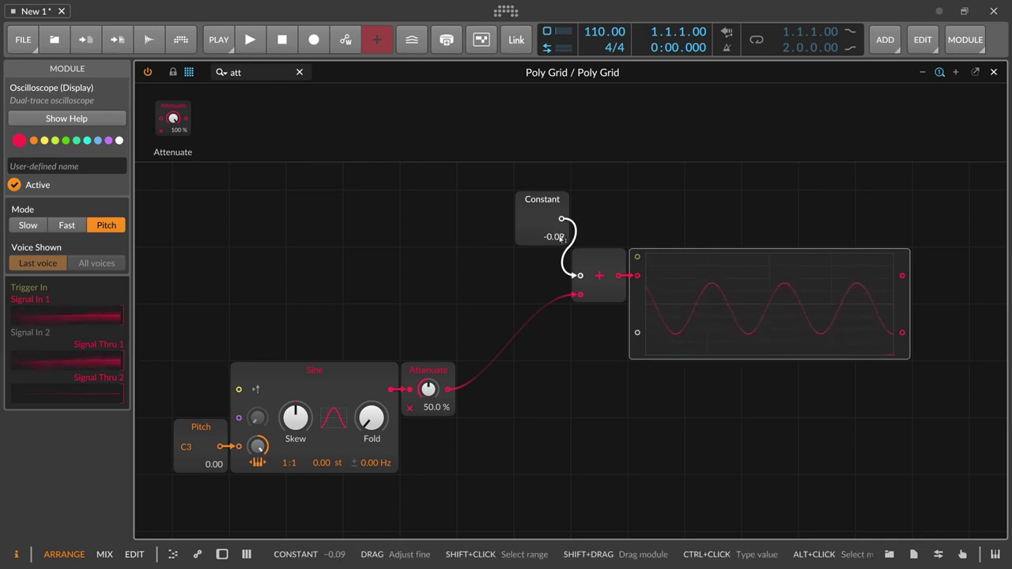
{"action": "double_click", "coordinate": [560, 242]}
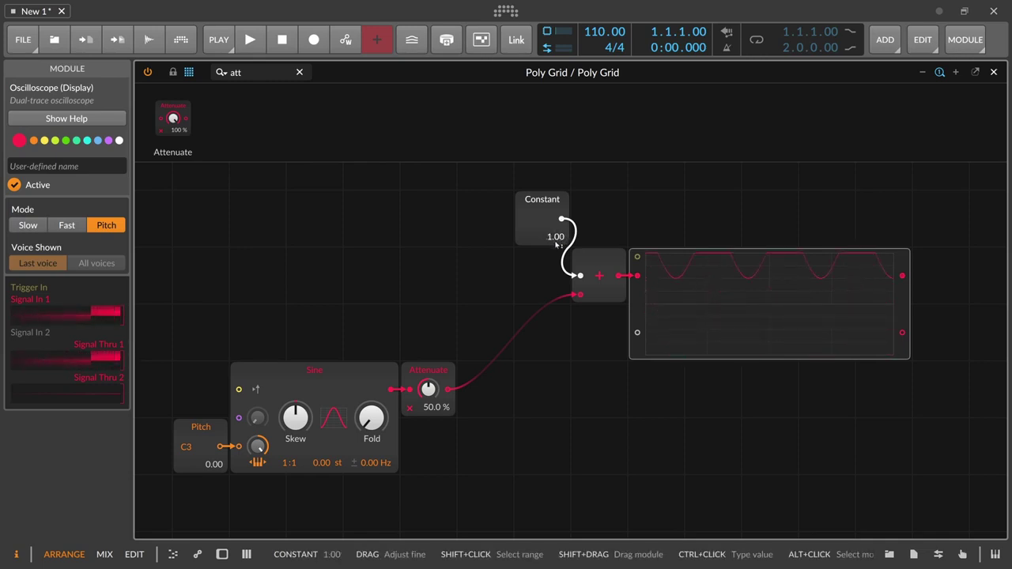
Set the Constant module's value to 0
{"action": "left_click", "coordinate": [559, 240], "text": "ctrl"}
{"action": "type", "text": "0"}
{"action": "key", "text": "Return"}
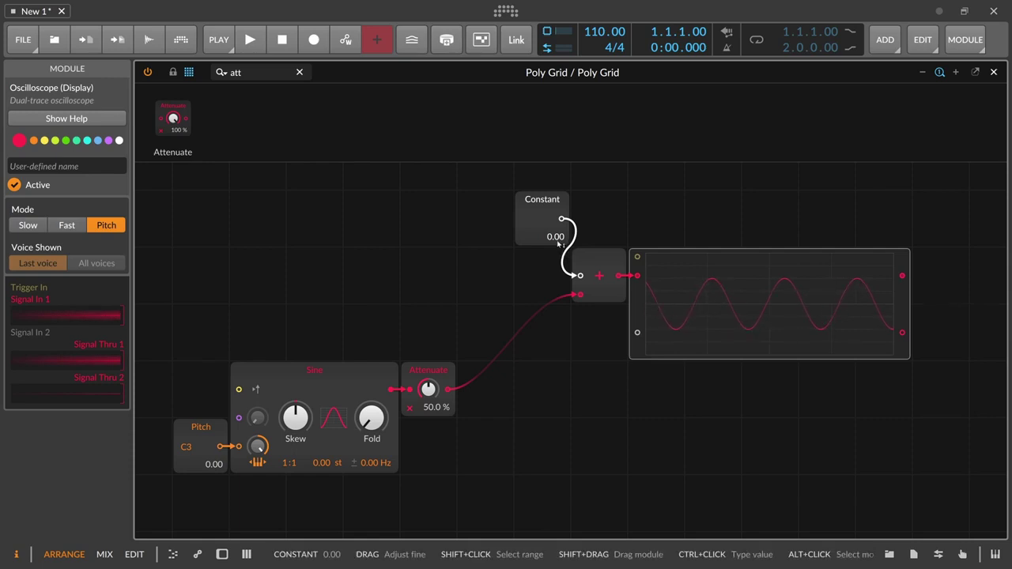
Lower the Constant's offset to -0.29 and set it back to 0
{"action": "mouse_move", "coordinate": [555, 237]}
{"action": "left_mouse_down"}
{"action": "mouse_move", "coordinate": [555, 250]}
{"action": "mouse_move", "coordinate": [555, 218]}
{"action": "mouse_move", "coordinate": [555, 278]}
{"action": "mouse_move", "coordinate": [559, 241]}
{"action": "left_mouse_up"}
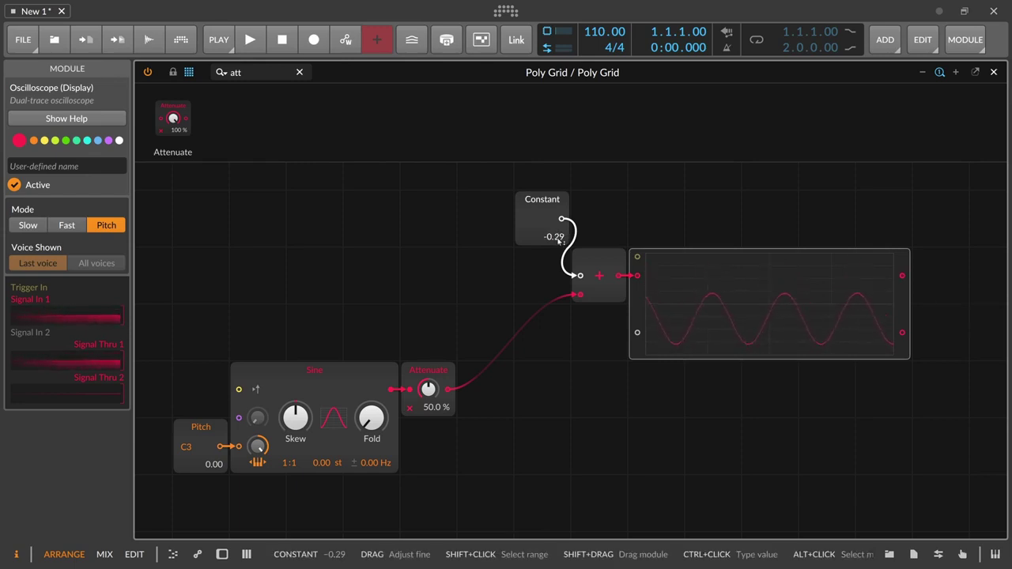
{"action": "left_click", "coordinate": [558, 237], "text": "ctrl"}
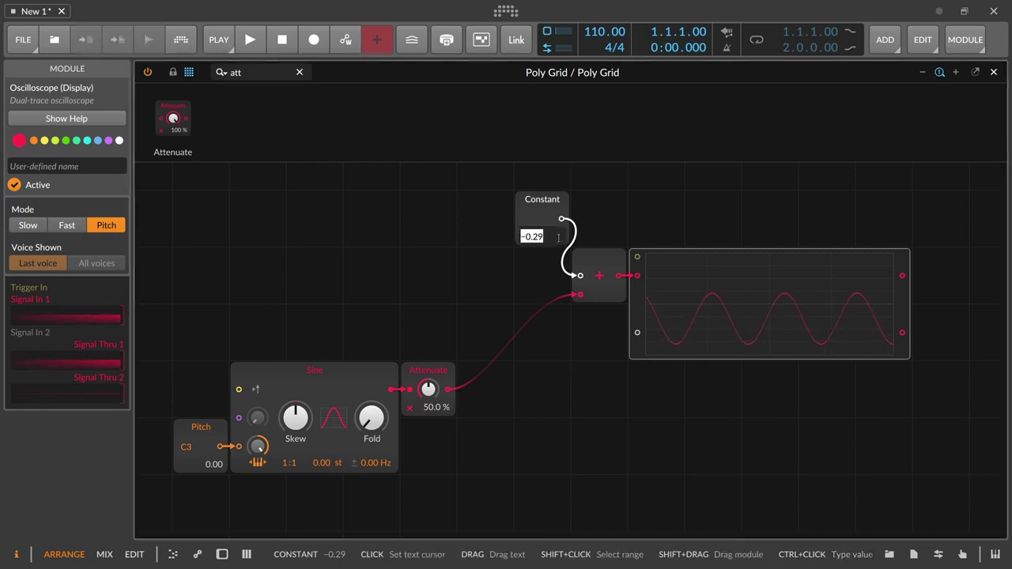
{"action": "type", "text": "0"}
{"action": "key", "text": "Return"}
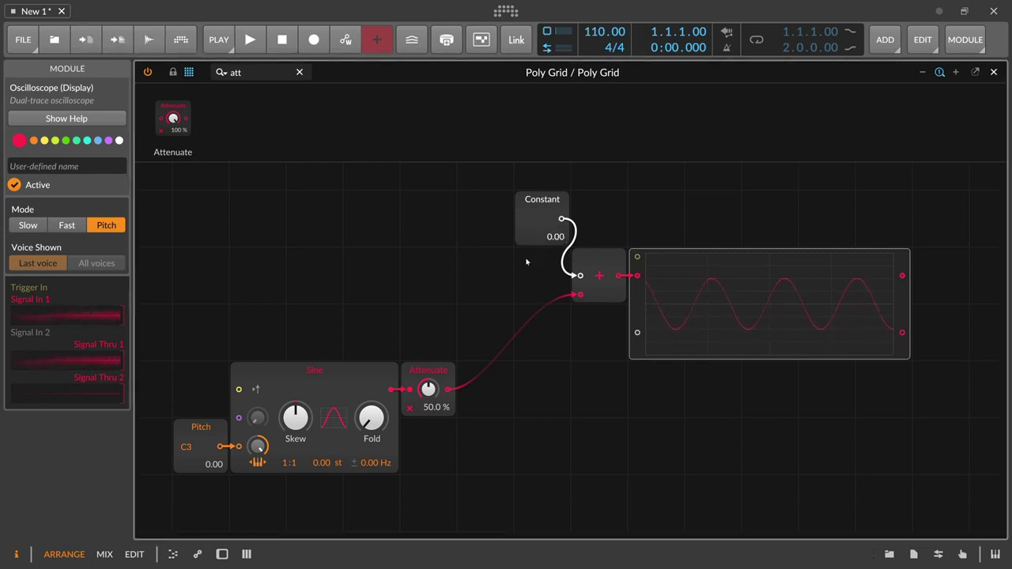
Delete the Constant module feeding the Add module's first input
{"action": "left_click_drag", "start_coordinate": [476, 257], "coordinate": [549, 272]}
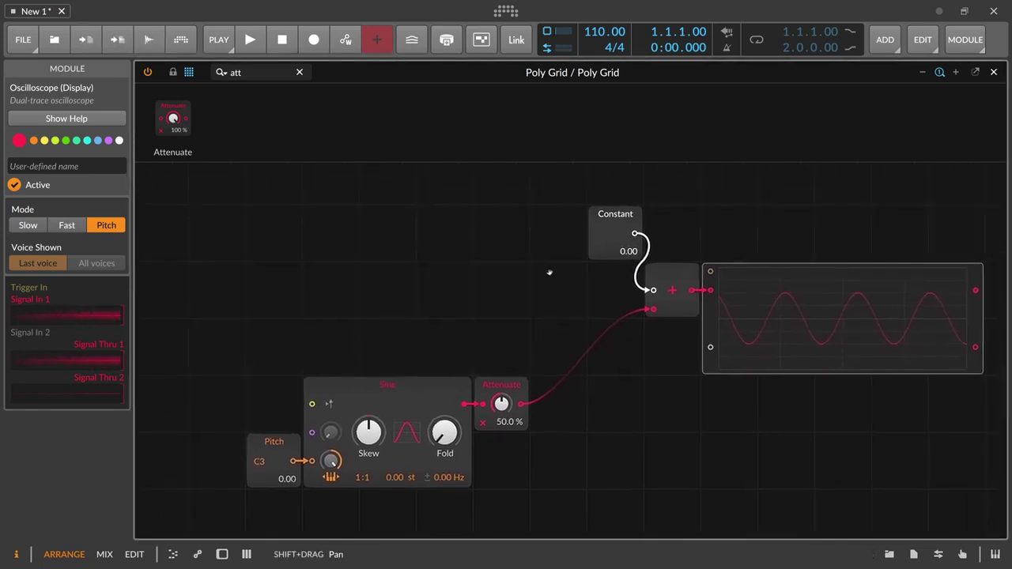
{"action": "left_click", "coordinate": [608, 229]}
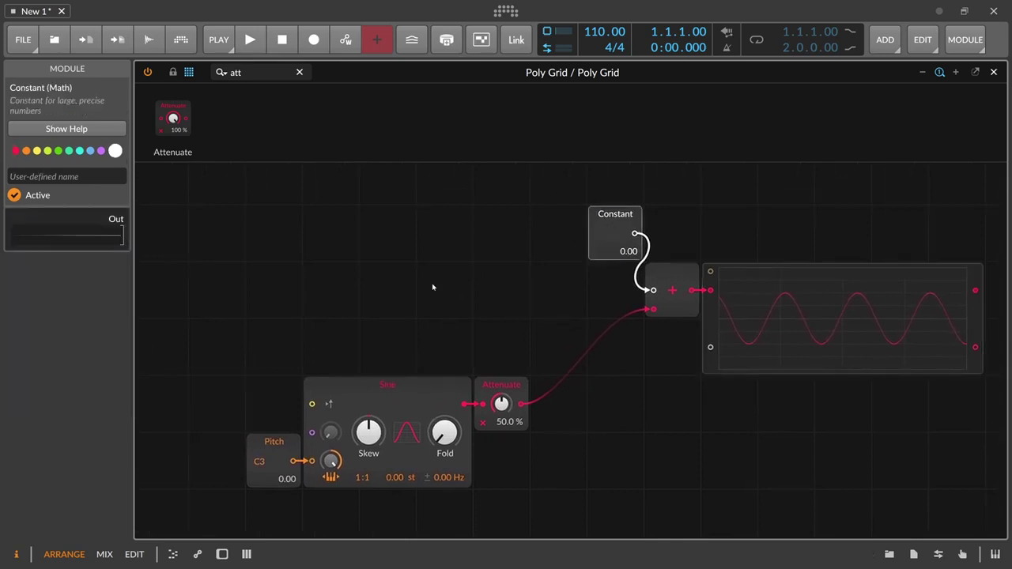
{"action": "left_click_drag", "start_coordinate": [621, 248], "coordinate": [507, 249]}
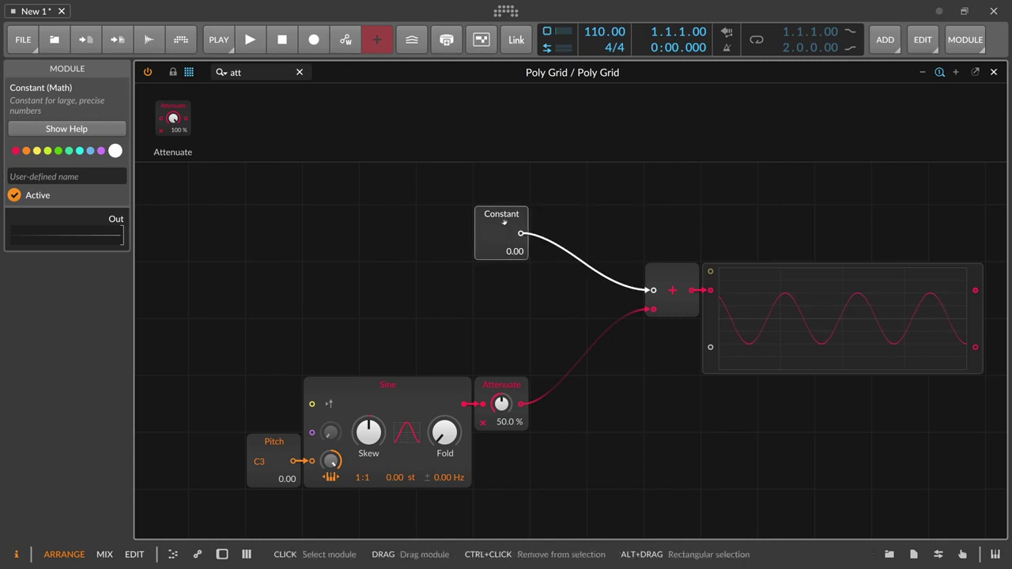
{"action": "key", "text": "Delete"}
Duplicate the connected Pitch, Sine and Attenuate modules and place the copies directly above the originals
{"action": "left_click_drag", "start_coordinate": [549, 478], "coordinate": [211, 342]}
{"action": "left_click_drag", "start_coordinate": [273, 445], "coordinate": [291, 258]}
{"action": "scroll", "coordinate": [331, 281], "scroll_direction": "up", "scroll_amount": 2}
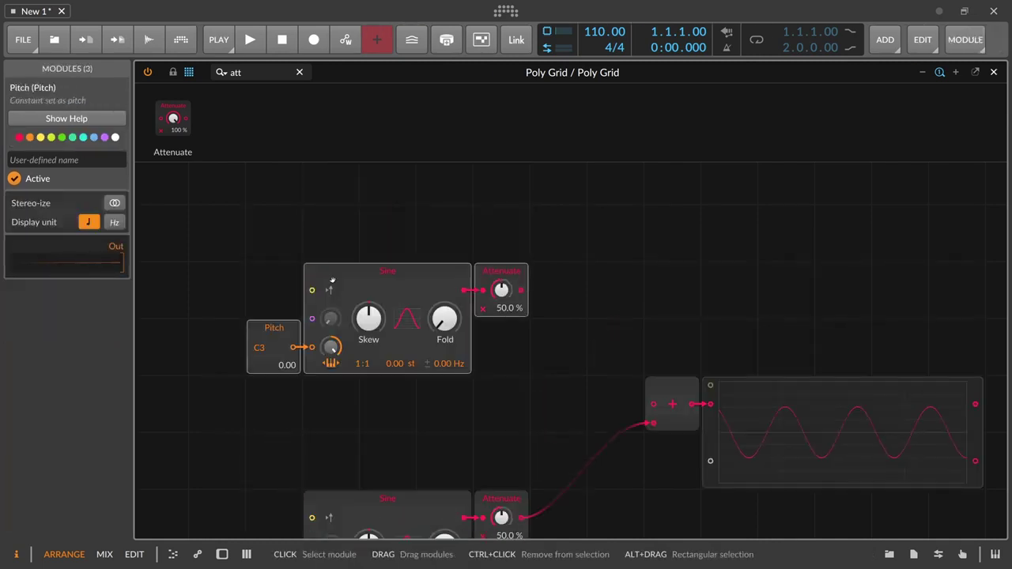
{"action": "scroll", "coordinate": [331, 281], "scroll_direction": "down", "scroll_amount": 2}
{"action": "scroll", "coordinate": [331, 281], "scroll_direction": "up", "scroll_amount": 1}
{"action": "scroll", "coordinate": [331, 281], "scroll_direction": "down", "scroll_amount": 1}
{"action": "mouse_move", "coordinate": [356, 290]}
{"action": "left_mouse_down"}
{"action": "mouse_move", "coordinate": [309, 291]}
{"action": "mouse_move", "coordinate": [357, 291]}
{"action": "left_mouse_up"}
Duplicate the Oscilloscope into the space between the Attenuate modules and the Add module, and narrow the copy
{"action": "left_click_drag", "start_coordinate": [801, 466], "coordinate": [760, 346]}
{"action": "left_click", "coordinate": [702, 347]}
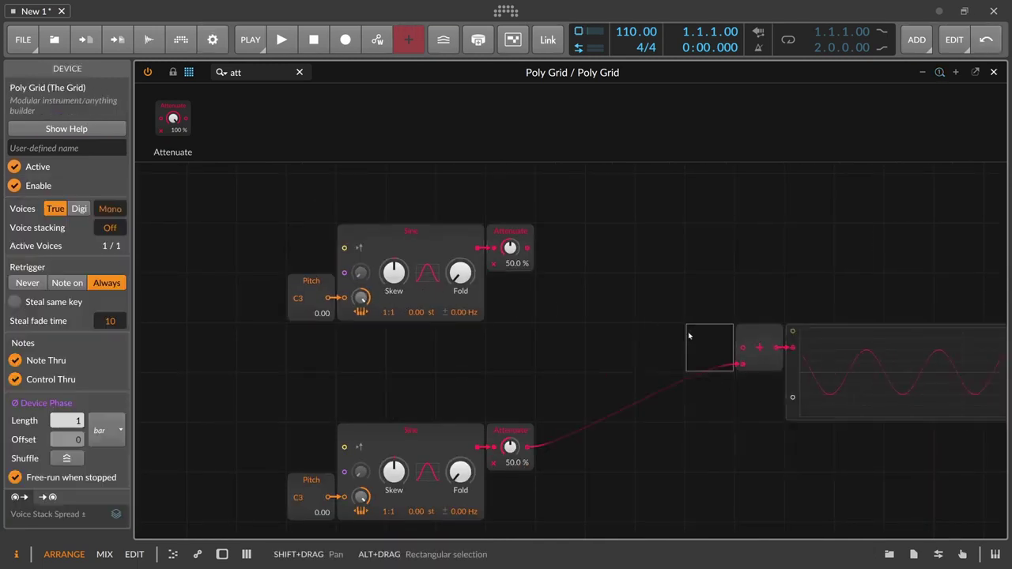
{"action": "left_click", "coordinate": [796, 375]}
{"action": "key", "text": "ctrl+c"}
{"action": "left_click", "coordinate": [573, 333]}
{"action": "key", "text": "ctrl+v"}
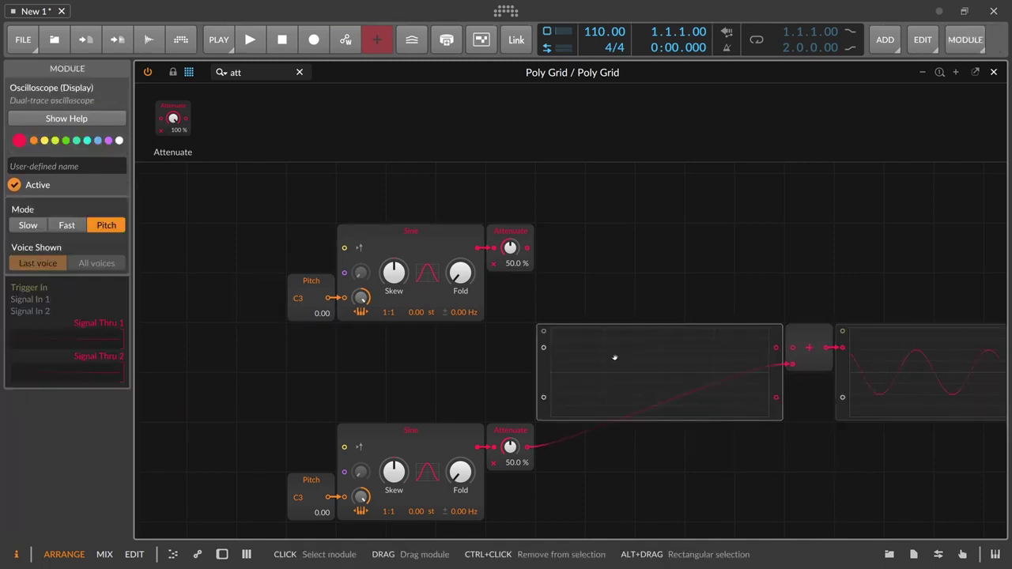
{"action": "left_click_drag", "start_coordinate": [548, 351], "coordinate": [557, 320]}
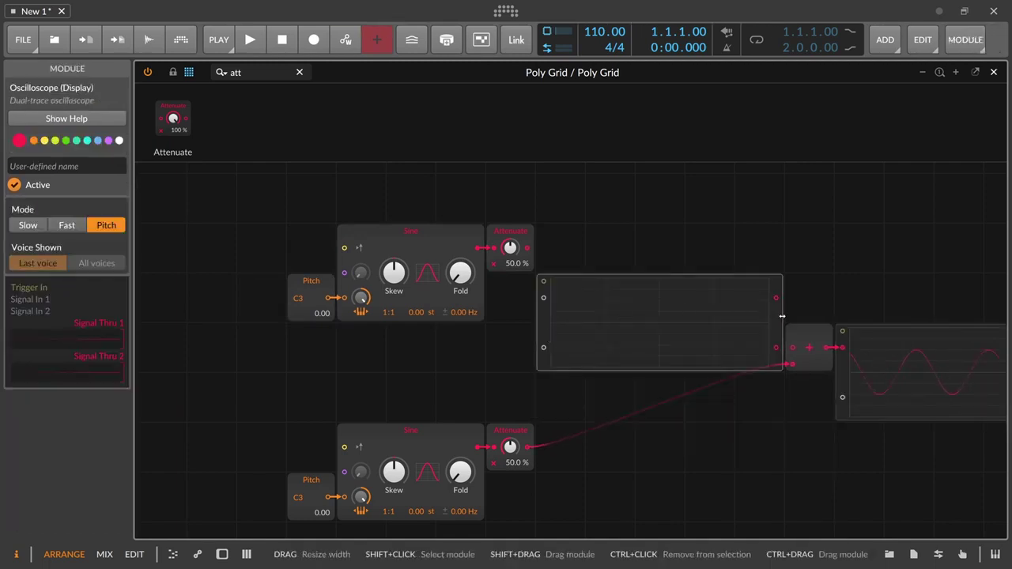
{"action": "left_click_drag", "start_coordinate": [781, 316], "coordinate": [637, 322]}
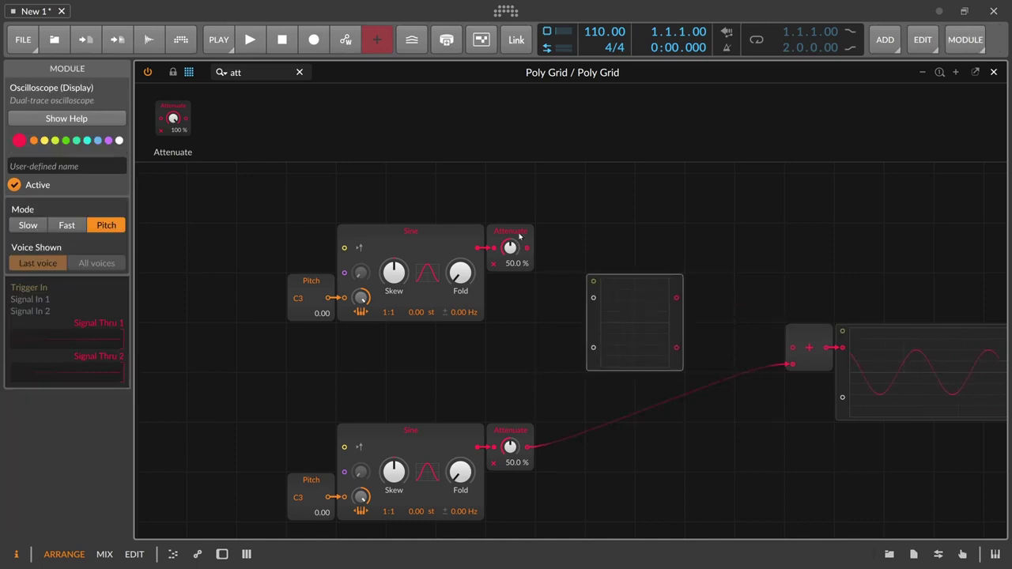
Color the upper Attenuate mint and connect its output to the copied Oscilloscope's first signal input
{"action": "left_click", "coordinate": [512, 238]}
{"action": "left_click", "coordinate": [77, 140]}
{"action": "left_click_drag", "start_coordinate": [483, 197], "coordinate": [425, 171]}
{"action": "left_click_drag", "start_coordinate": [528, 272], "coordinate": [532, 272]}
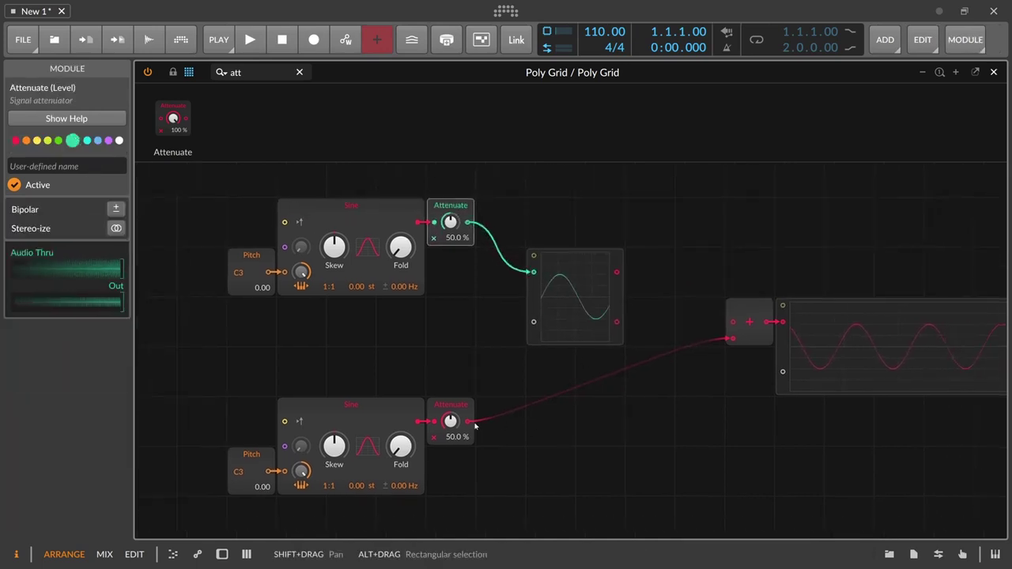
Connect the lower Attenuate to the copied Oscilloscope's second signal input and widen that Oscilloscope
{"action": "left_click_drag", "start_coordinate": [511, 361], "coordinate": [533, 324]}
{"action": "left_click_drag", "start_coordinate": [624, 301], "coordinate": [673, 301]}
{"action": "scroll", "coordinate": [660, 269], "scroll_direction": "right", "scroll_amount": 2}
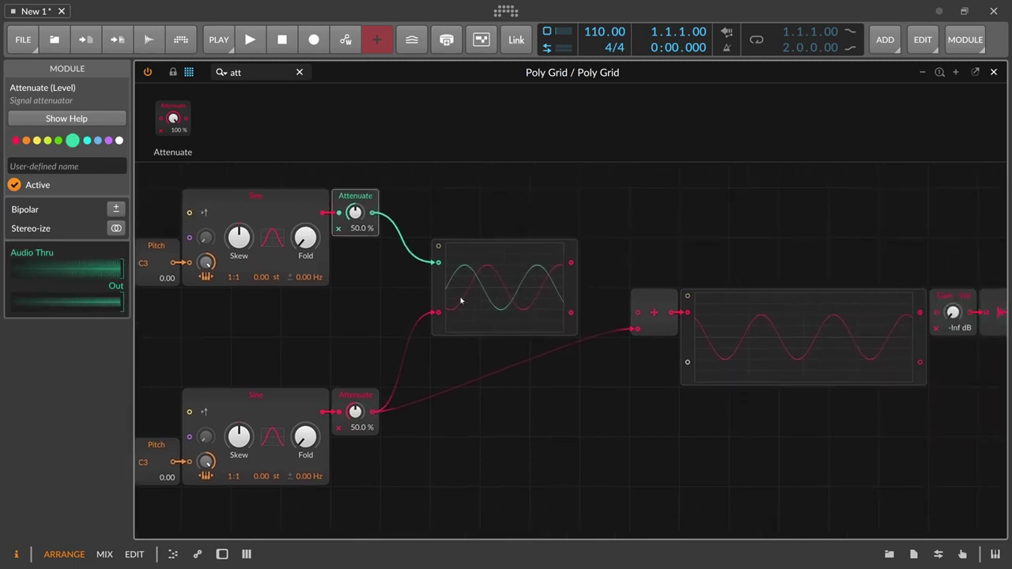
Connect the upper Attenuate's output to Add's first input and the lower Attenuate's output to Add's second input
{"action": "left_click_drag", "start_coordinate": [573, 265], "coordinate": [607, 349]}
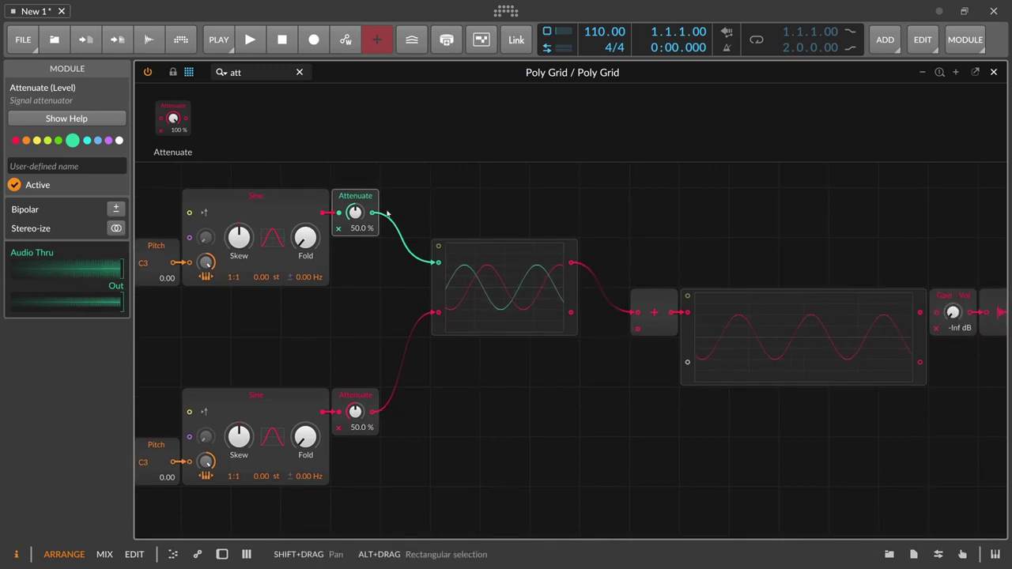
{"action": "left_click_drag", "start_coordinate": [372, 212], "coordinate": [637, 313]}
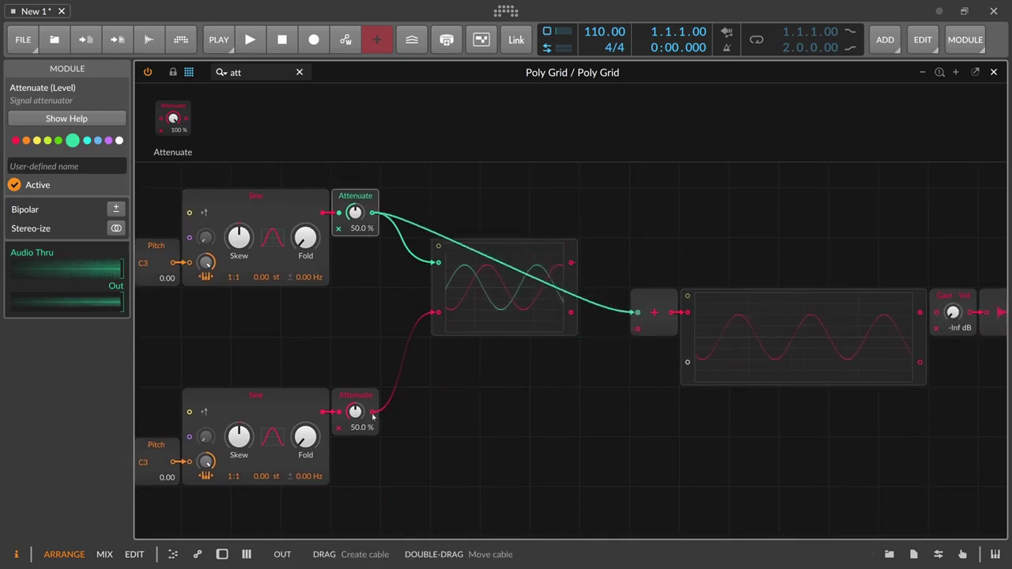
{"action": "left_click_drag", "start_coordinate": [374, 417], "coordinate": [637, 329]}
{"action": "scroll", "coordinate": [627, 363], "scroll_direction": "up", "scroll_amount": 1}
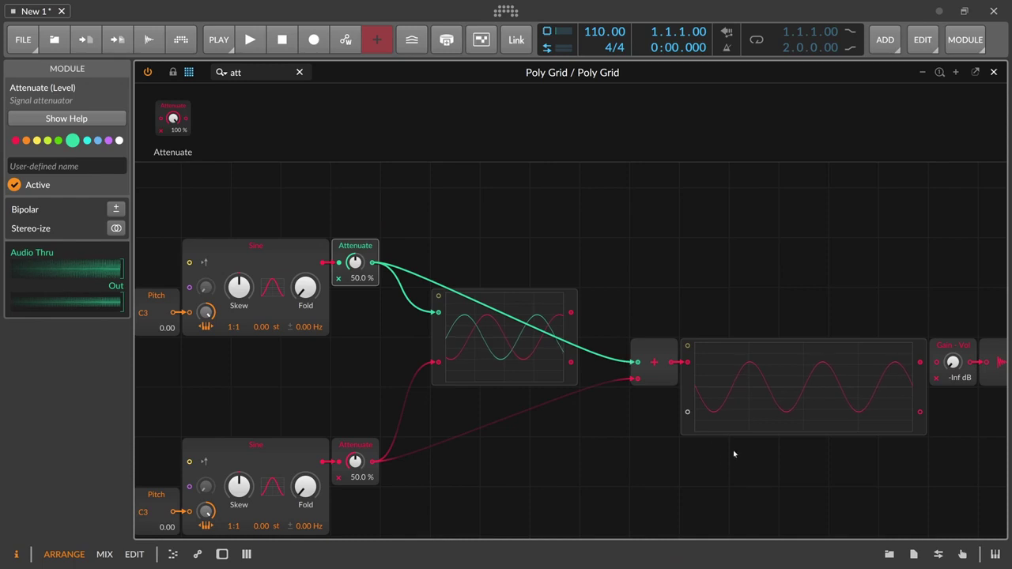
Stack the Add module and its Oscilloscope above the two-signal Oscilloscope at matching widths, and move Gain - Vol and Audio Out closer
{"action": "left_click_drag", "start_coordinate": [734, 451], "coordinate": [465, 224]}
{"action": "left_click_drag", "start_coordinate": [579, 335], "coordinate": [728, 385]}
{"action": "left_click_drag", "start_coordinate": [881, 335], "coordinate": [940, 370]}
{"action": "left_click_drag", "start_coordinate": [989, 363], "coordinate": [840, 327]}
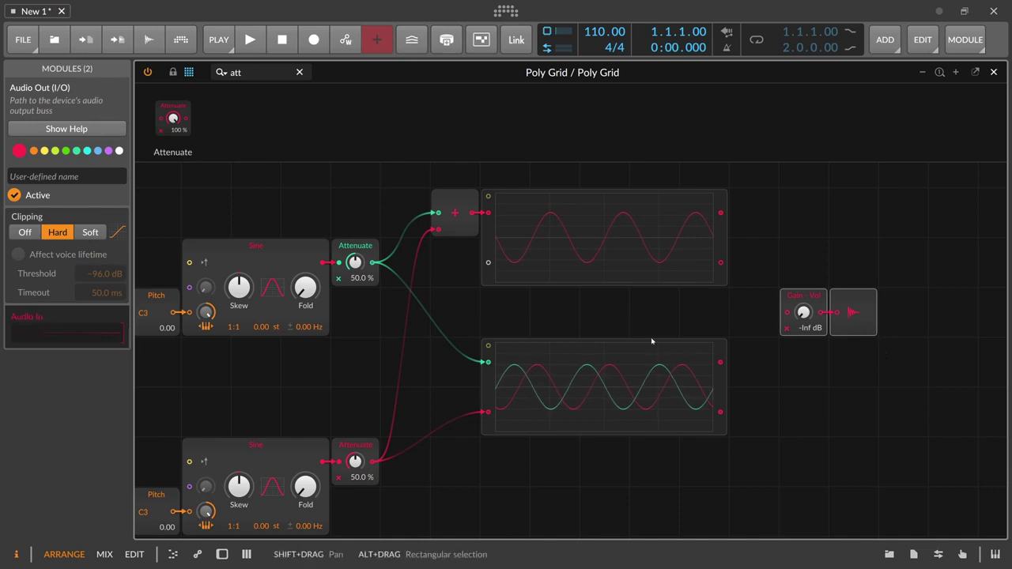
{"action": "left_click_drag", "start_coordinate": [413, 364], "coordinate": [493, 343]}
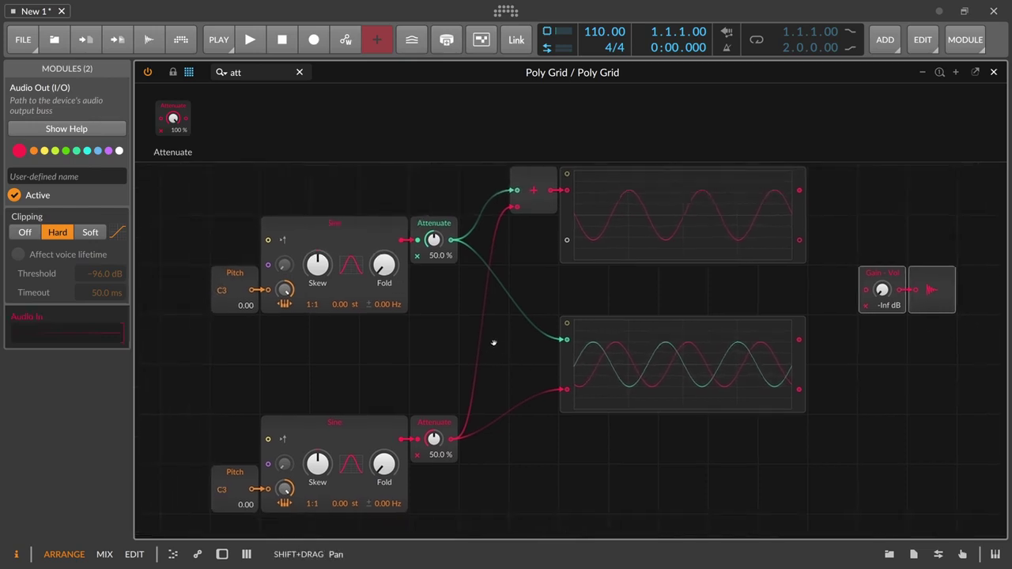
Color the upper Sine oscillator mint to match its Attenuate
{"action": "left_click", "coordinate": [356, 226]}
{"action": "left_click", "coordinate": [66, 141]}
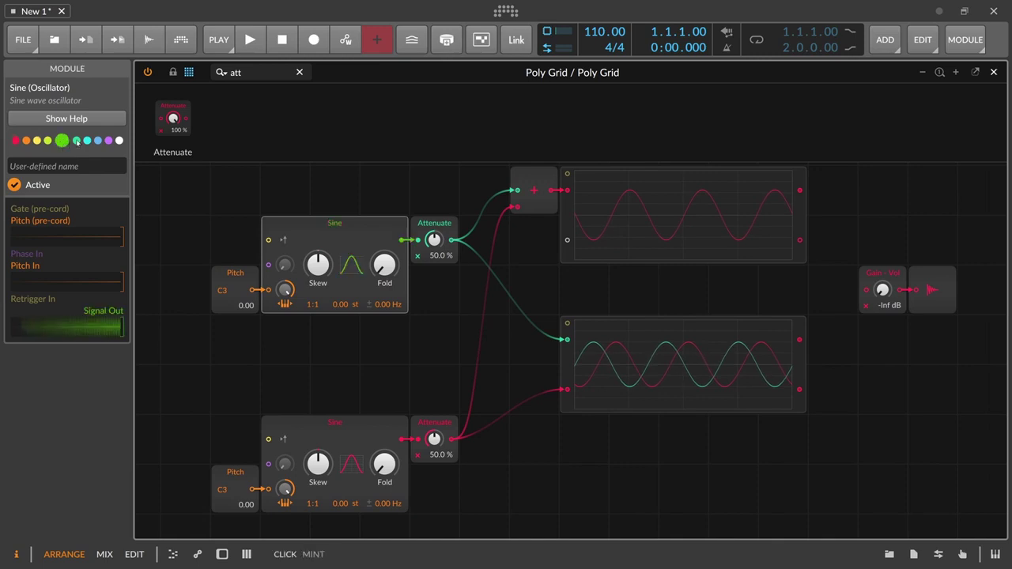
{"action": "left_click", "coordinate": [76, 141]}
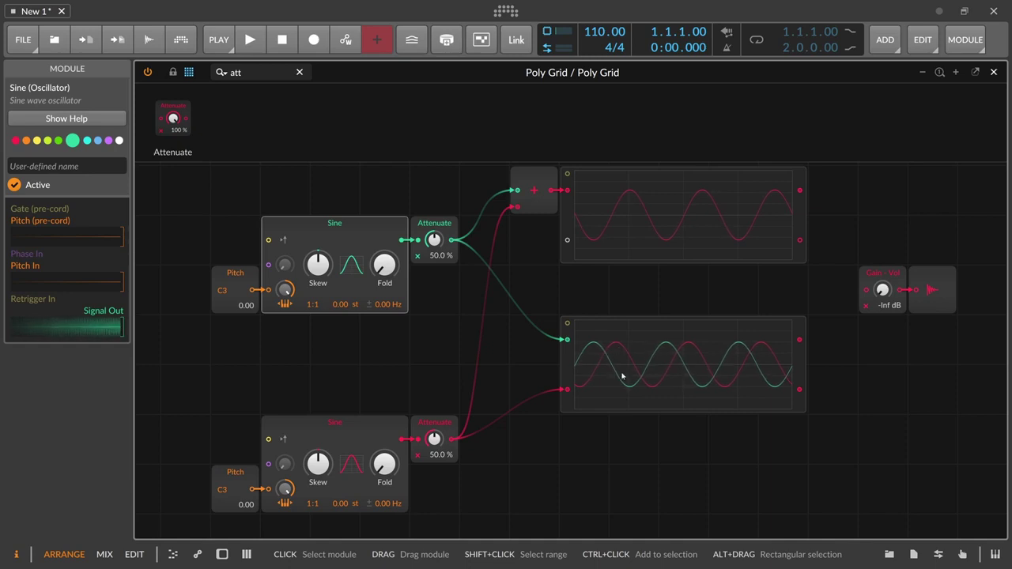
{"action": "left_click_drag", "start_coordinate": [163, 362], "coordinate": [480, 519]}
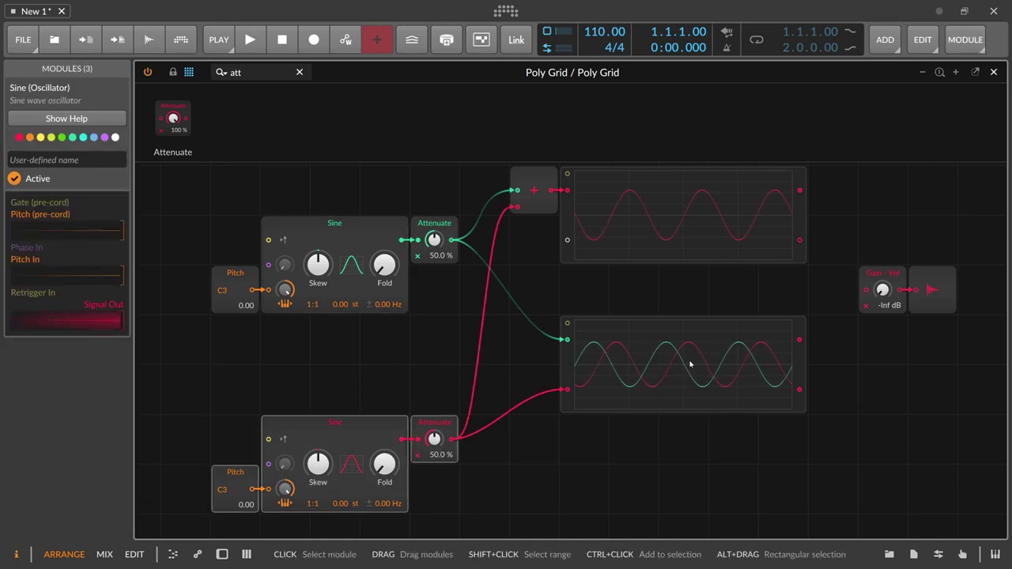
{"action": "left_click_drag", "start_coordinate": [454, 332], "coordinate": [183, 194]}
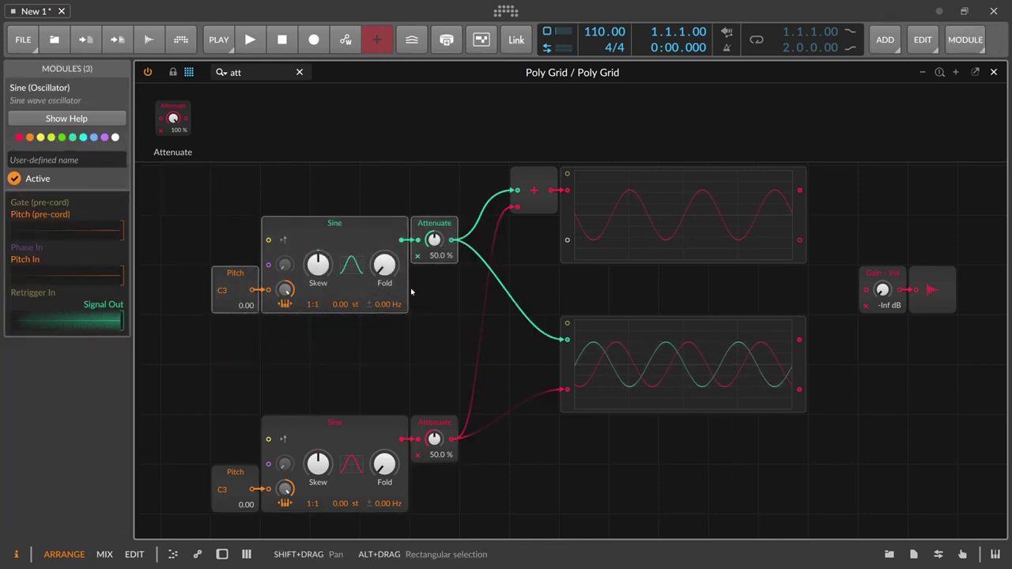
{"action": "left_click", "coordinate": [349, 237]}
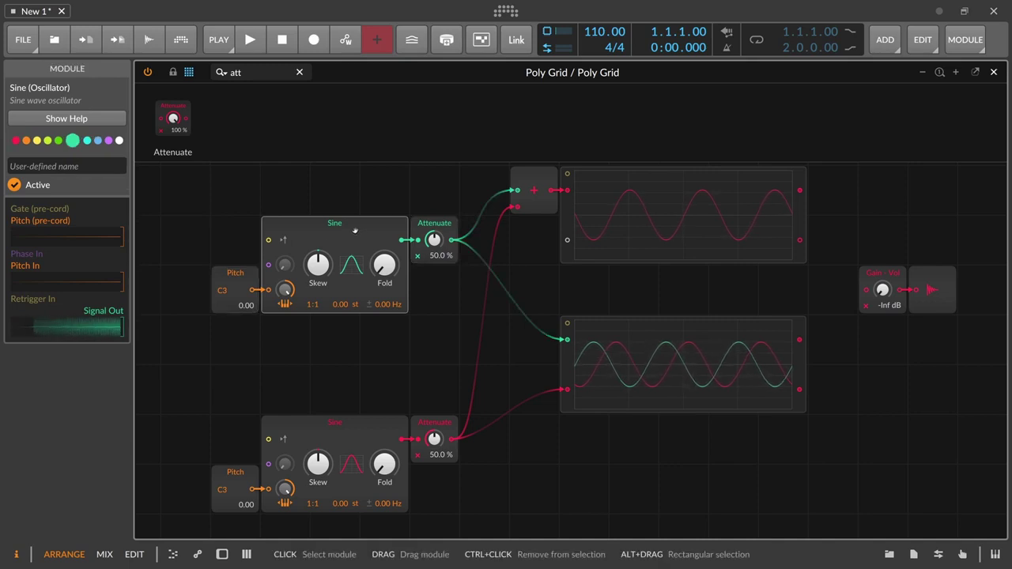
Find the Trigger module, place it beside the upper Sine, and connect its output to both Sine oscillators' retrigger inputs
{"action": "left_click_drag", "start_coordinate": [321, 201], "coordinate": [372, 209]}
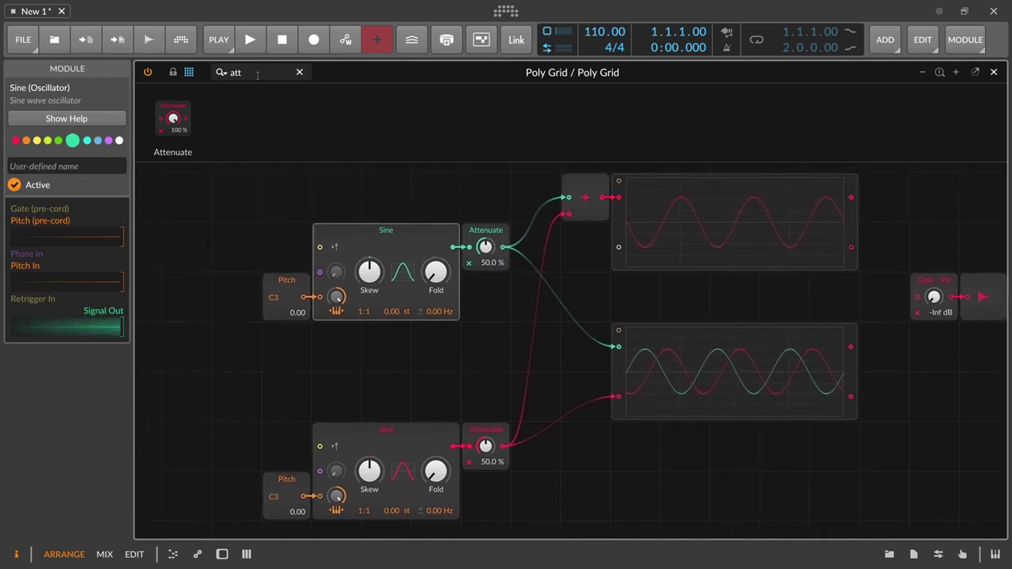
{"action": "left_click_drag", "start_coordinate": [257, 73], "coordinate": [191, 73]}
{"action": "key", "text": "BackSpace"}
{"action": "type", "text": "trifgg"}
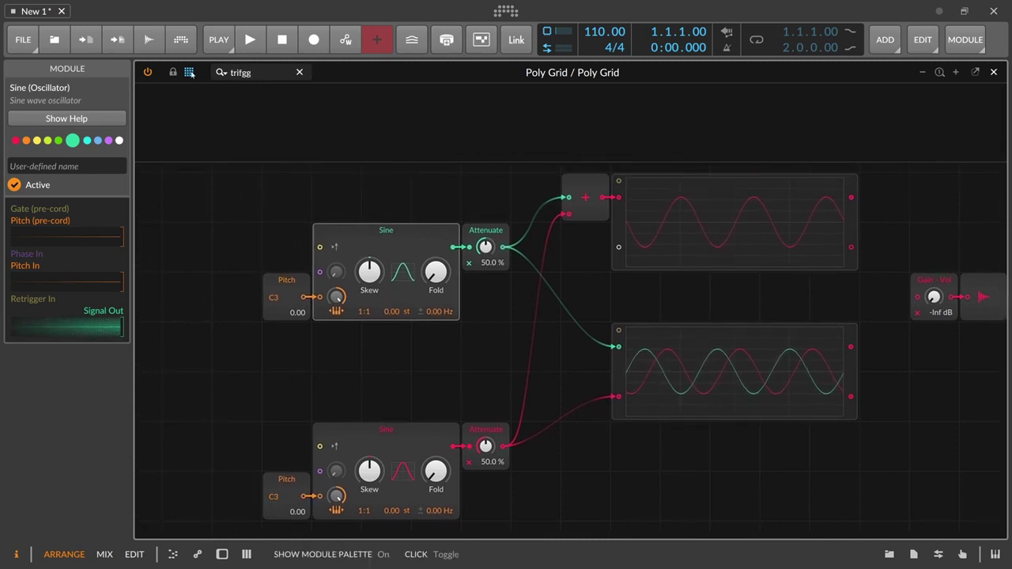
{"action": "key", "text": "BackSpace"}
{"action": "left_click_drag", "start_coordinate": [260, 119], "coordinate": [187, 245]}
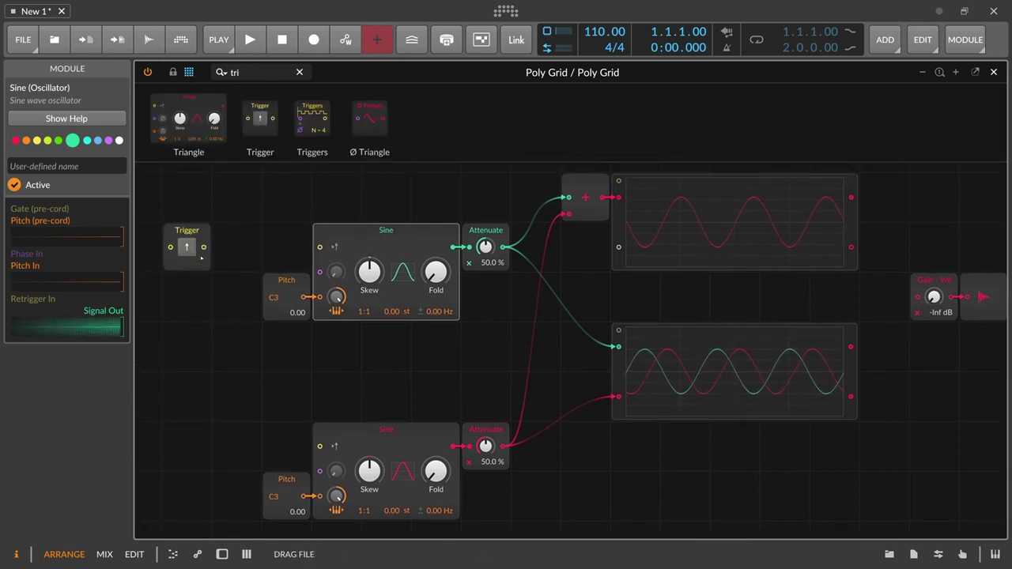
{"action": "left_click_drag", "start_coordinate": [232, 219], "coordinate": [352, 428]}
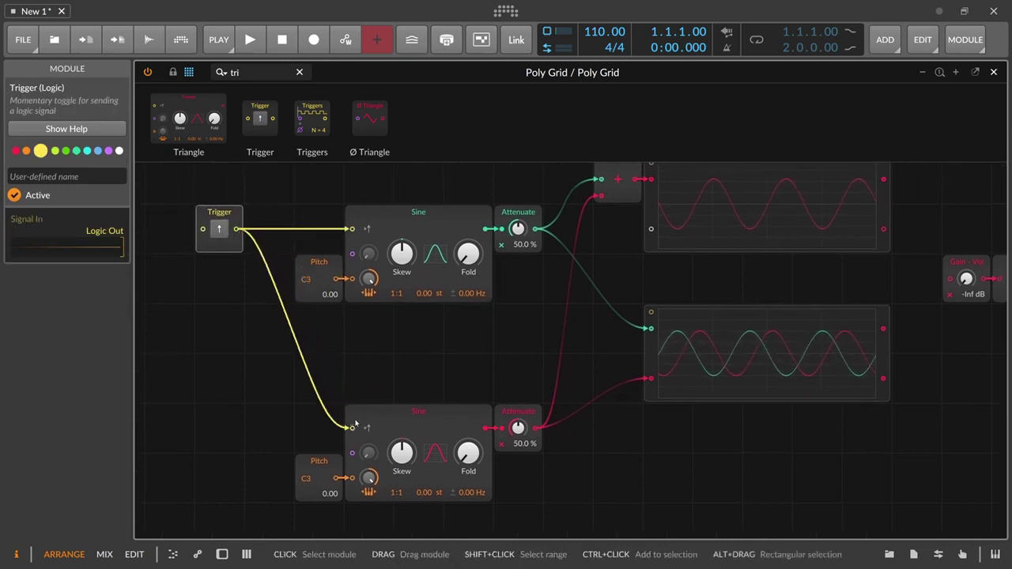
Fire the Trigger module to restart both Sine oscillators in phase
{"action": "left_click", "coordinate": [421, 414]}
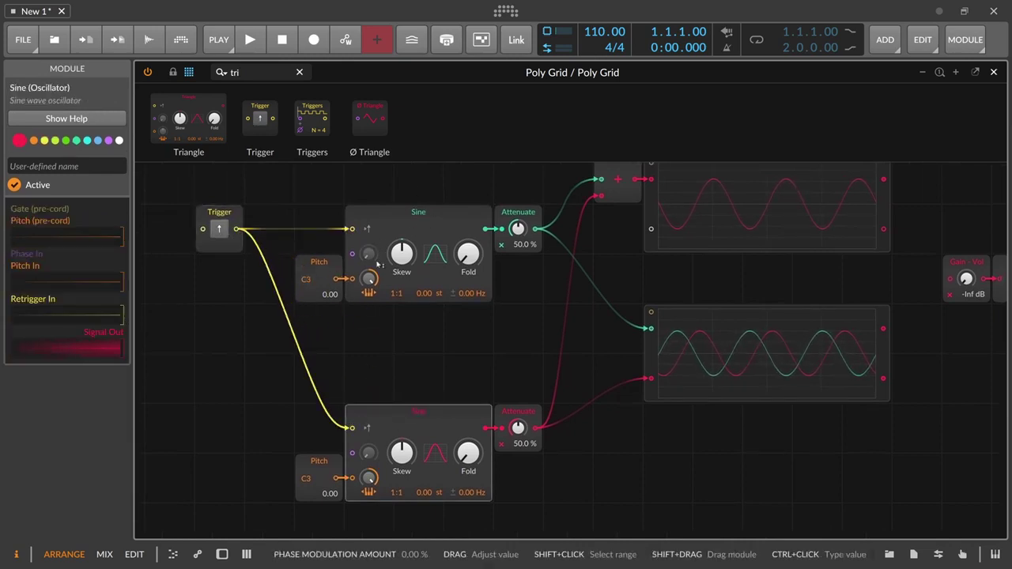
{"action": "left_click", "coordinate": [220, 229]}
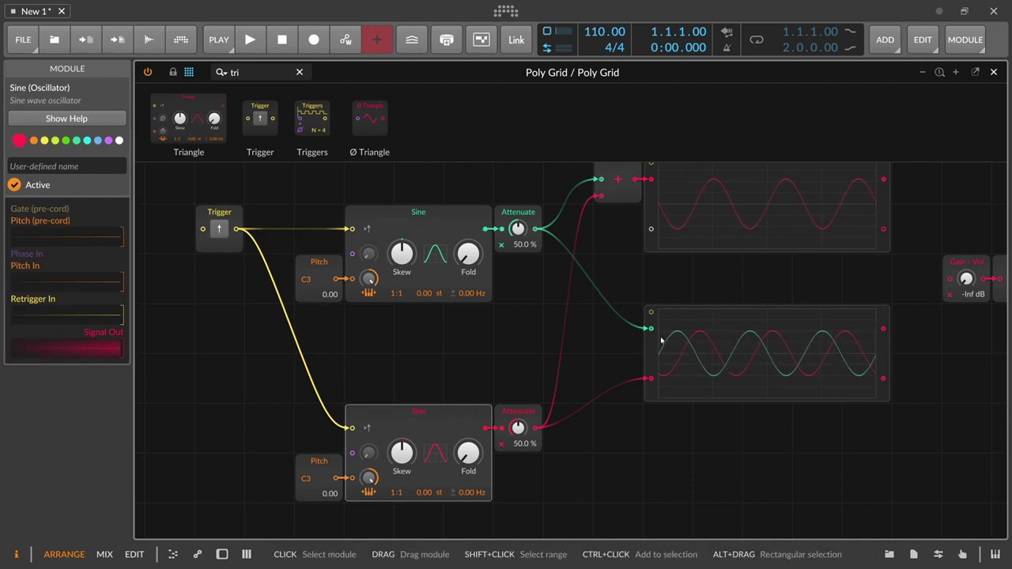
{"action": "left_click_drag", "start_coordinate": [639, 290], "coordinate": [618, 311]}
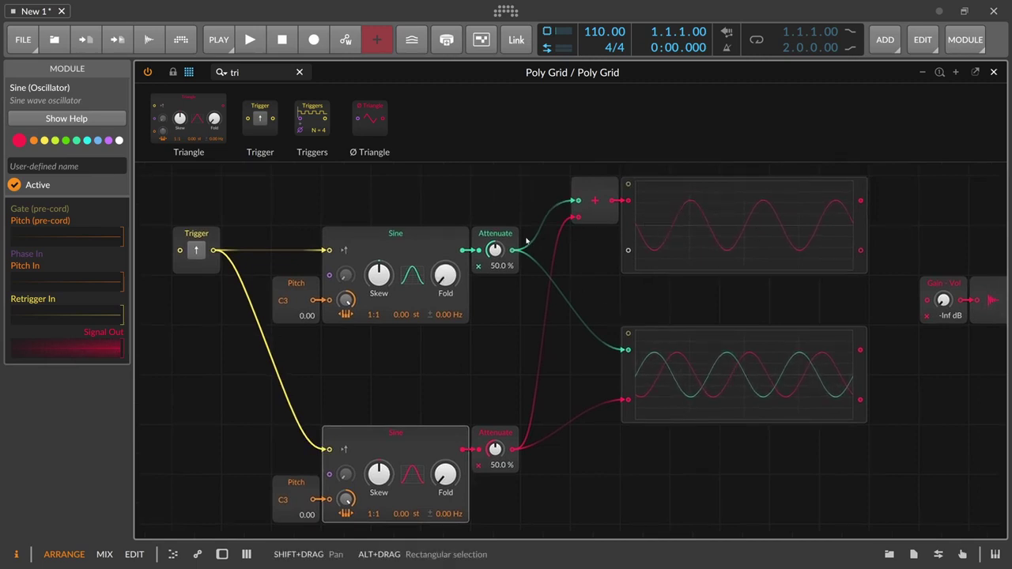
{"action": "left_click", "coordinate": [437, 229]}
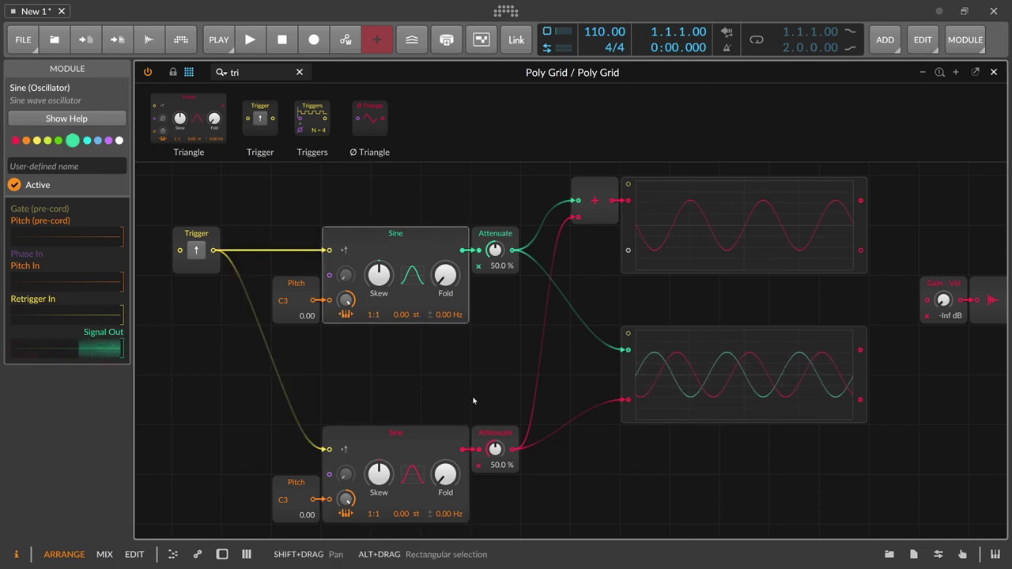
{"action": "left_click", "coordinate": [434, 447]}
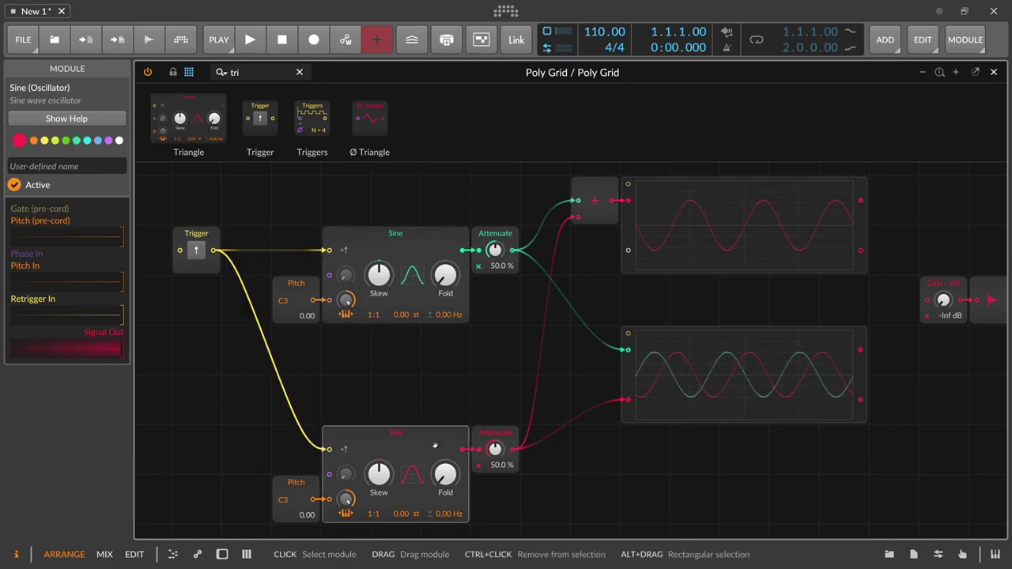
{"action": "left_click", "coordinate": [496, 435]}
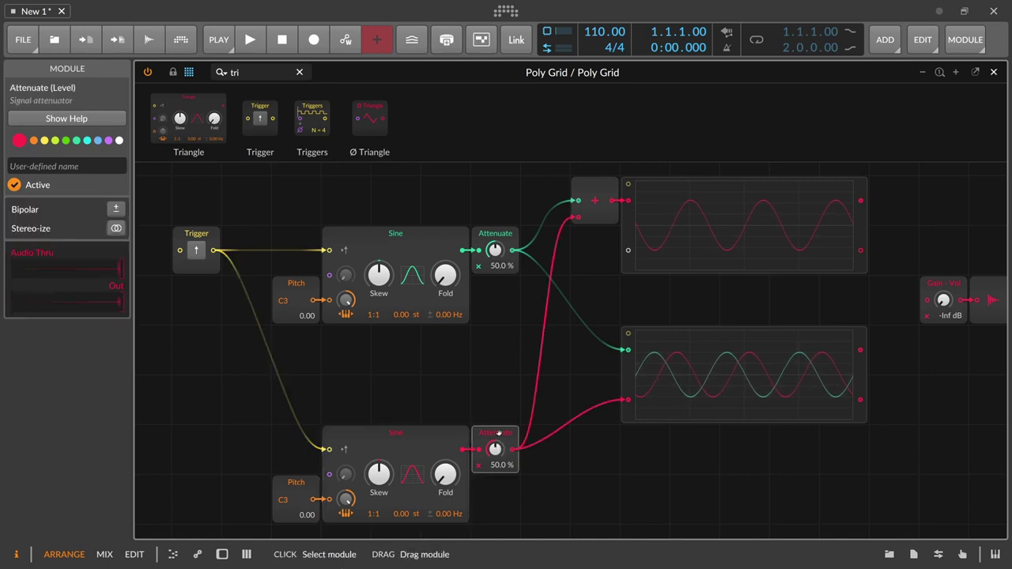
{"action": "left_click", "coordinate": [196, 250]}
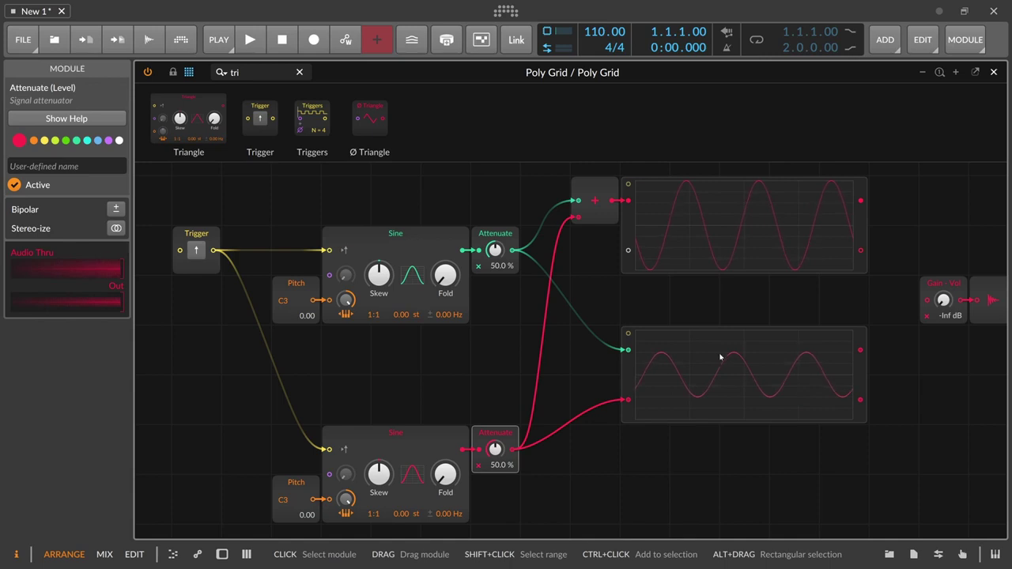
Nudge the upper Sine's pitch offset and return it to 0.00 st to put the two sines in opposite phase
{"action": "left_click", "coordinate": [400, 255]}
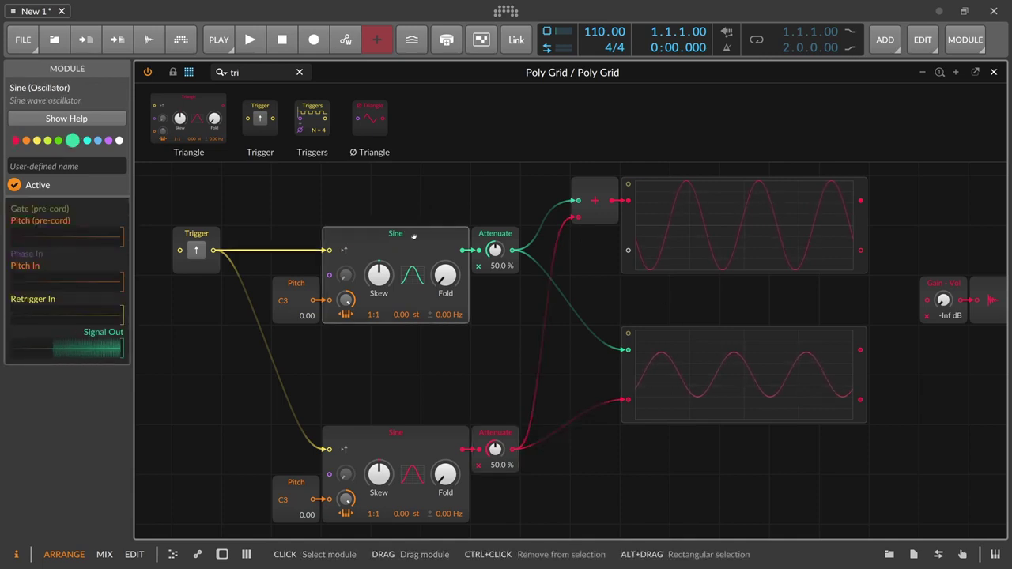
{"action": "left_click_drag", "start_coordinate": [401, 314], "coordinate": [401, 315]}
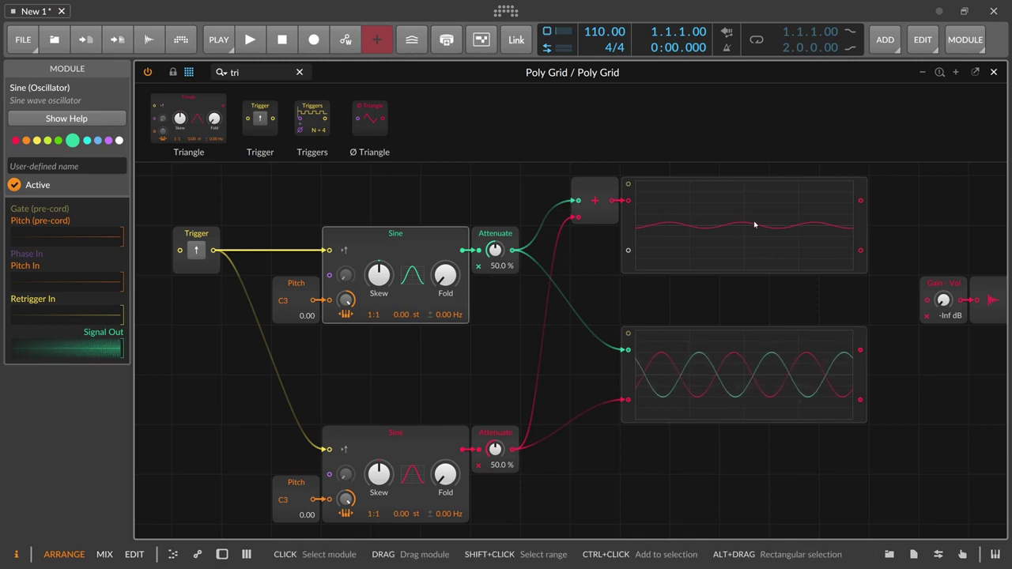
{"action": "left_click", "coordinate": [709, 358]}
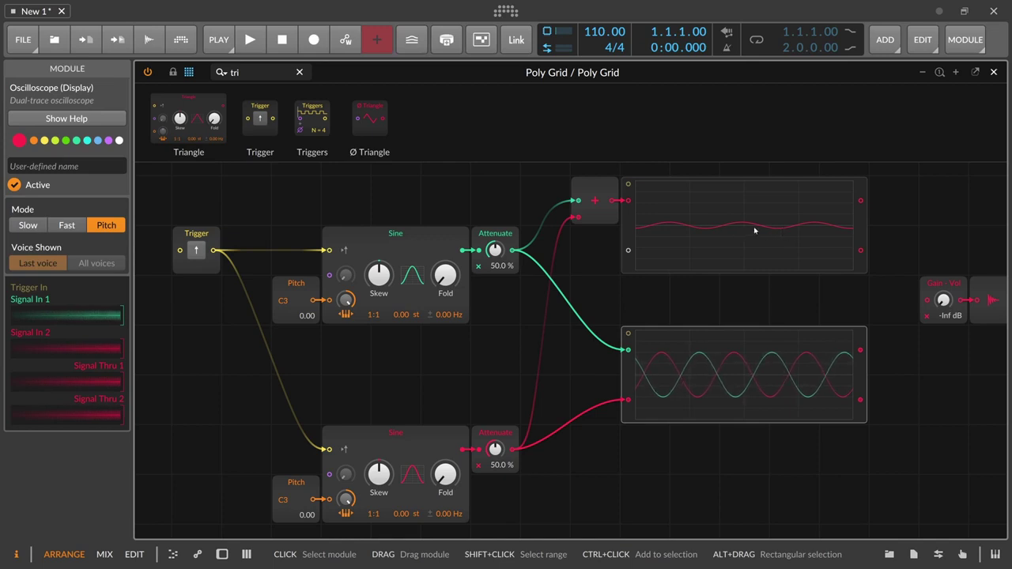
Lower the upper Sine's pitch offset to -0.01 st and return it to 0.00 st once both sines are in phase
{"action": "left_click", "coordinate": [763, 228]}
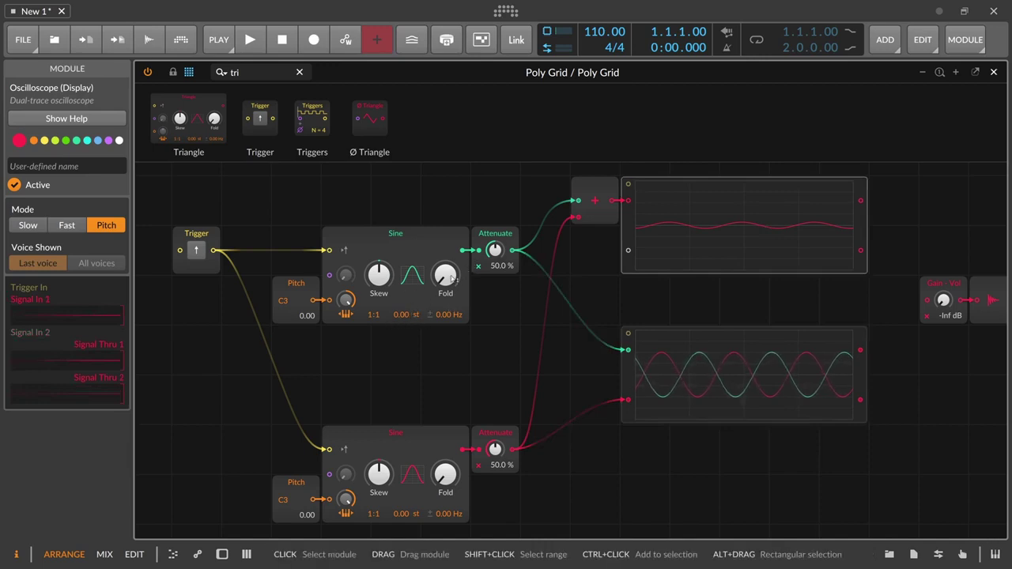
{"action": "left_click_drag", "start_coordinate": [411, 314], "coordinate": [410, 318]}
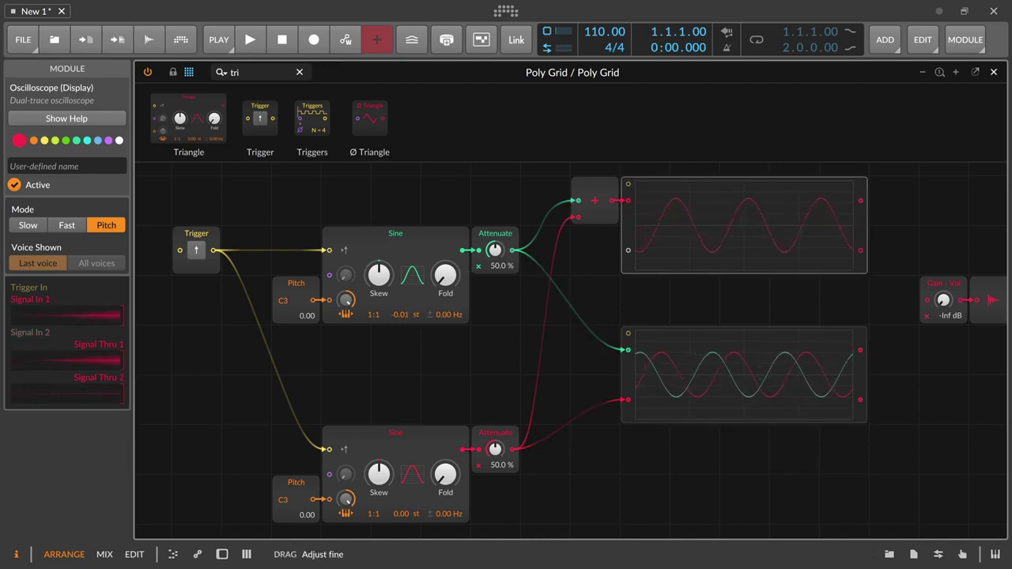
{"action": "left_click_drag", "start_coordinate": [410, 318], "coordinate": [411, 315]}
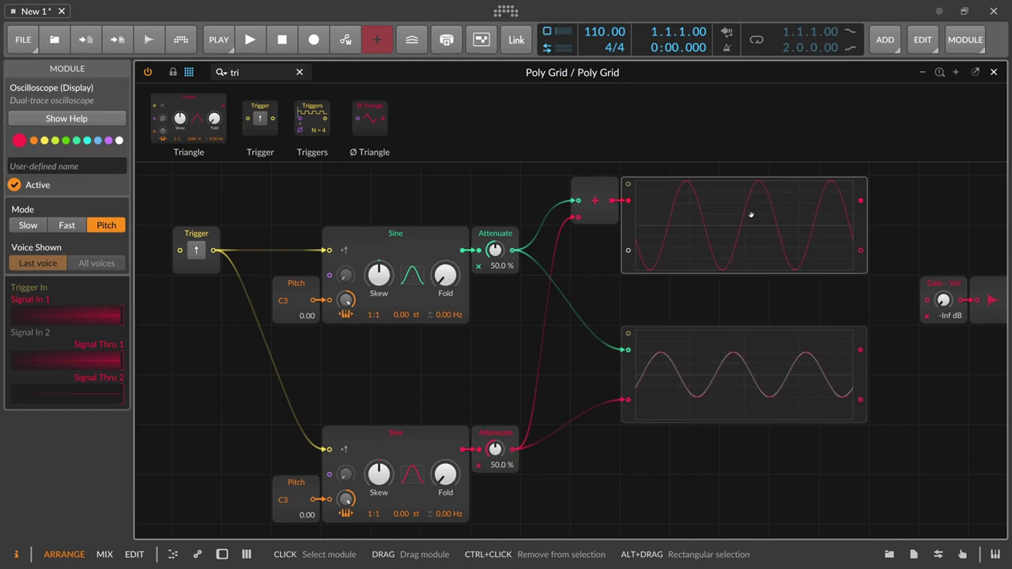
Detune the upper Sine to a pitch offset of 0.26 st so its phase drifts against the lower Sine
{"action": "left_click", "coordinate": [599, 215]}
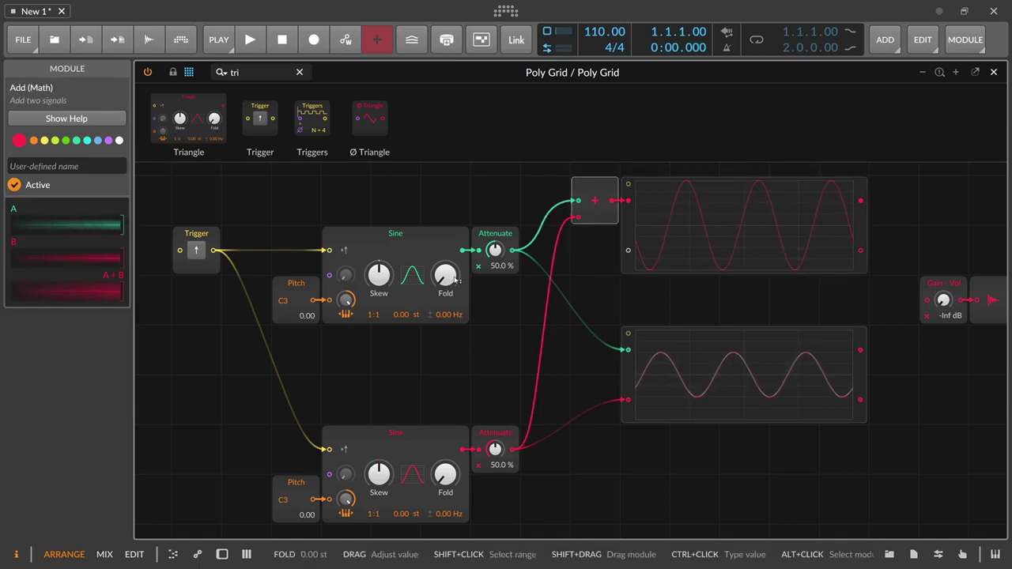
{"action": "left_click_drag", "start_coordinate": [406, 314], "coordinate": [406, 257]}
{"action": "left_click_drag", "start_coordinate": [403, 296], "coordinate": [407, 322]}
{"action": "left_click", "coordinate": [411, 248]}
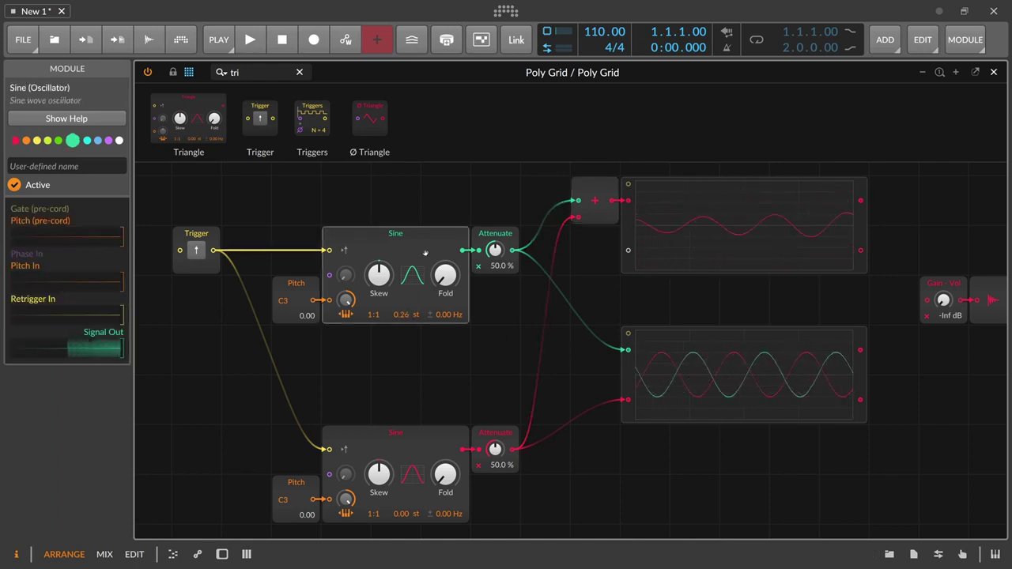
{"action": "left_click", "coordinate": [631, 373]}
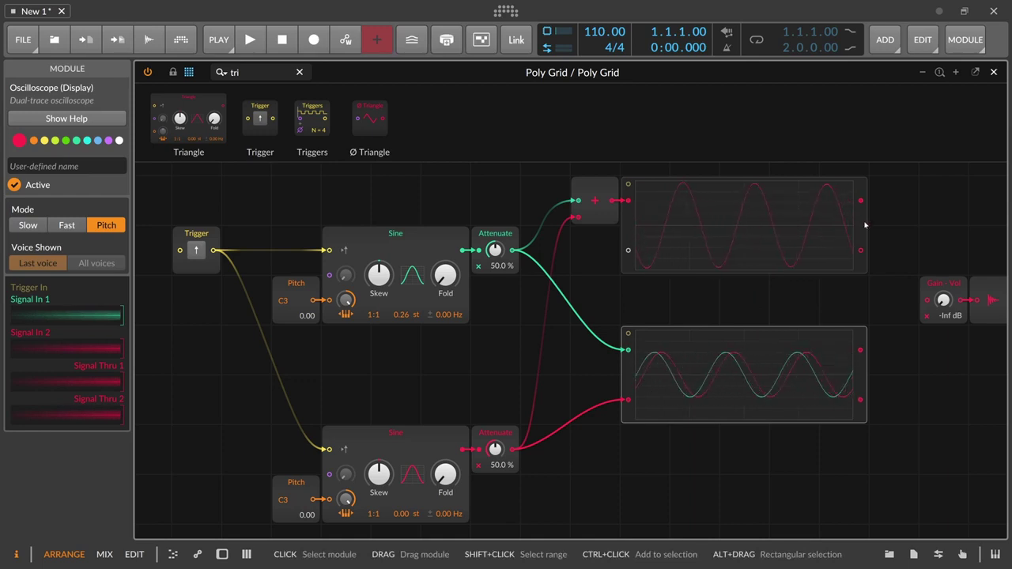
Connect the upper Oscilloscope to Gain - Vol at -3.8 dB, and reset the upper Sine's pitch offset to 0.00 st after auditioning 0.24 st
{"action": "mouse_move", "coordinate": [861, 205]}
{"action": "left_mouse_down"}
{"action": "mouse_move", "coordinate": [836, 289]}
{"action": "mouse_move", "coordinate": [928, 300]}
{"action": "mouse_move", "coordinate": [944, 277]}
{"action": "left_mouse_up"}
{"action": "left_click_drag", "start_coordinate": [402, 315], "coordinate": [401, 291]}
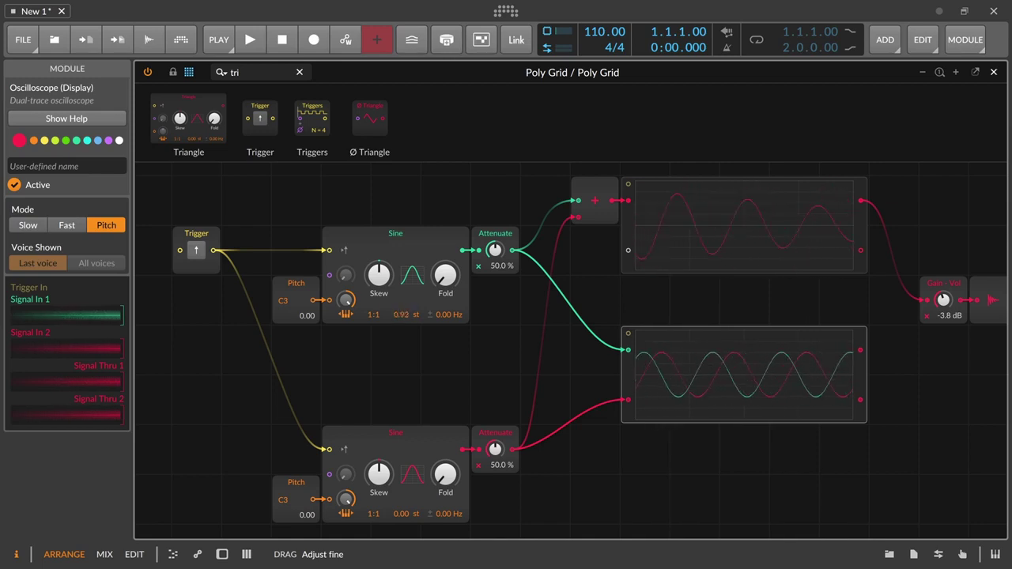
{"action": "double_click", "coordinate": [405, 316]}
{"action": "key", "text": "space"}
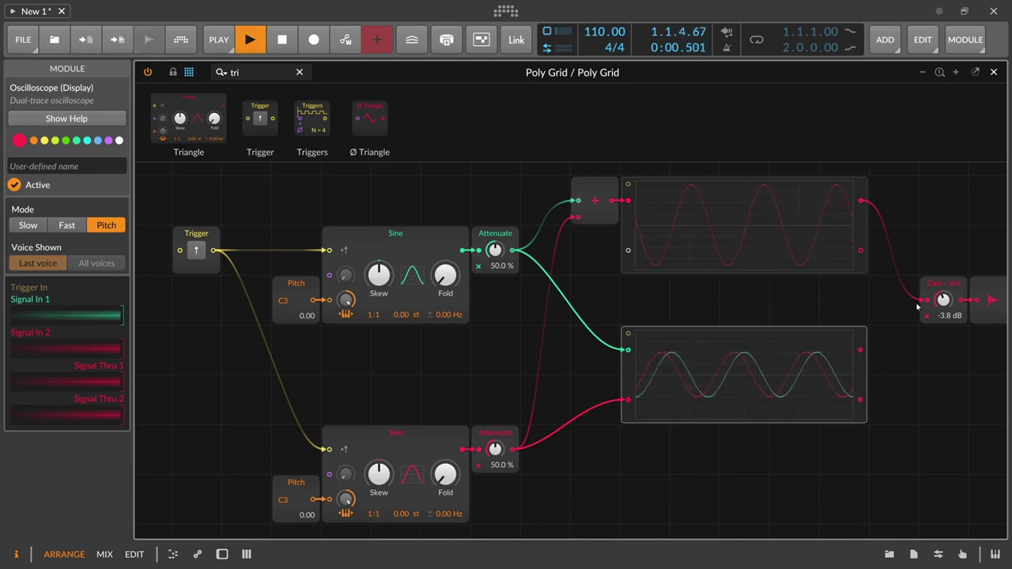
Replace both Sine oscillators with Sawtooth oscillators
{"action": "left_click", "coordinate": [400, 248]}
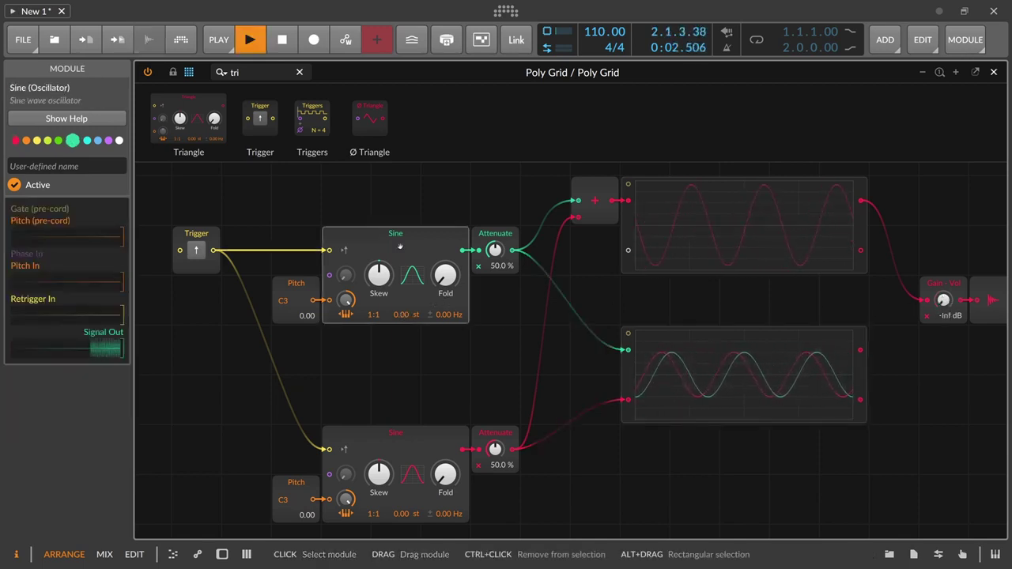
{"action": "right_click", "coordinate": [392, 297]}
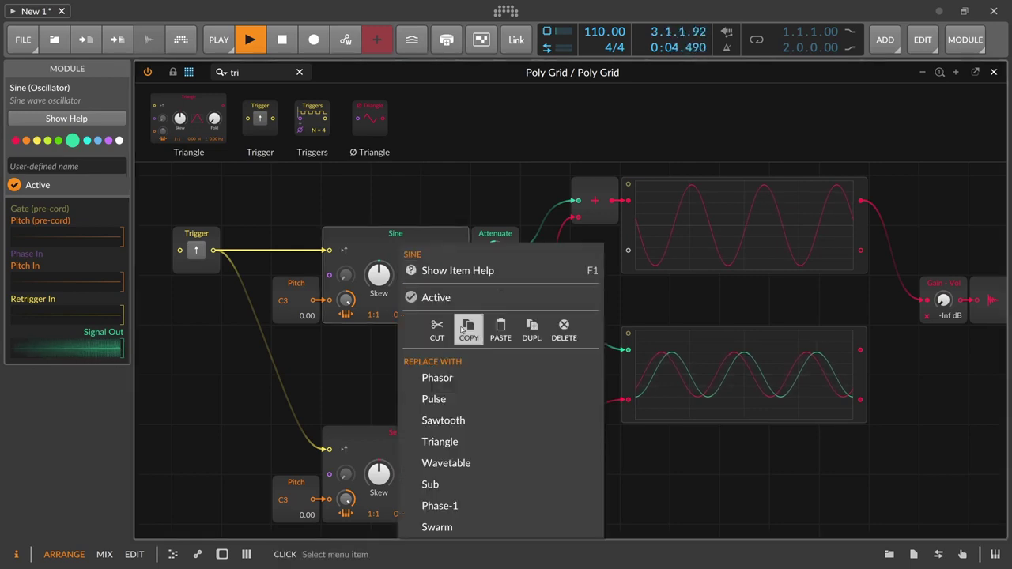
{"action": "left_click", "coordinate": [414, 421]}
{"action": "right_click", "coordinate": [412, 433]}
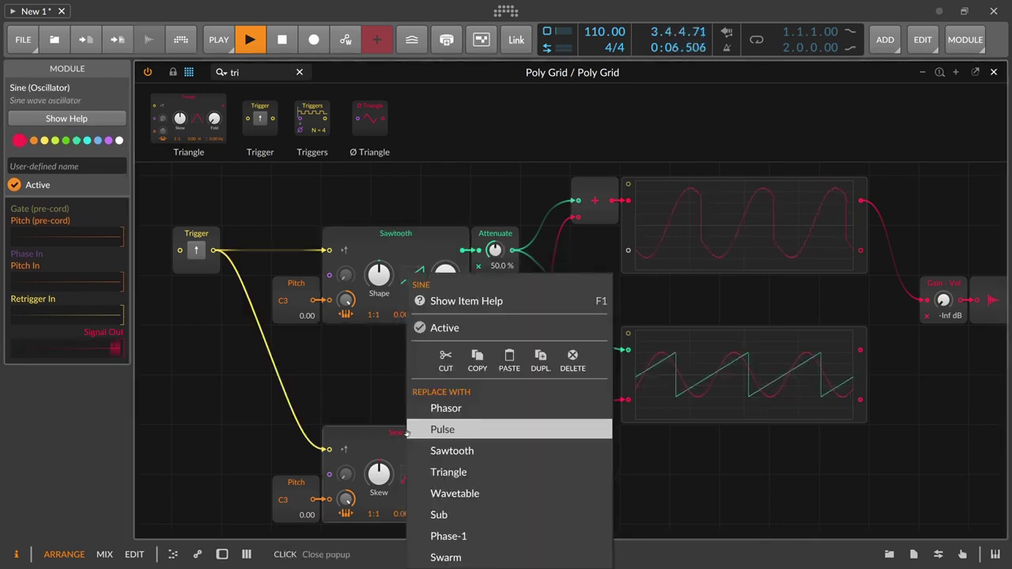
{"action": "left_click", "coordinate": [465, 457]}
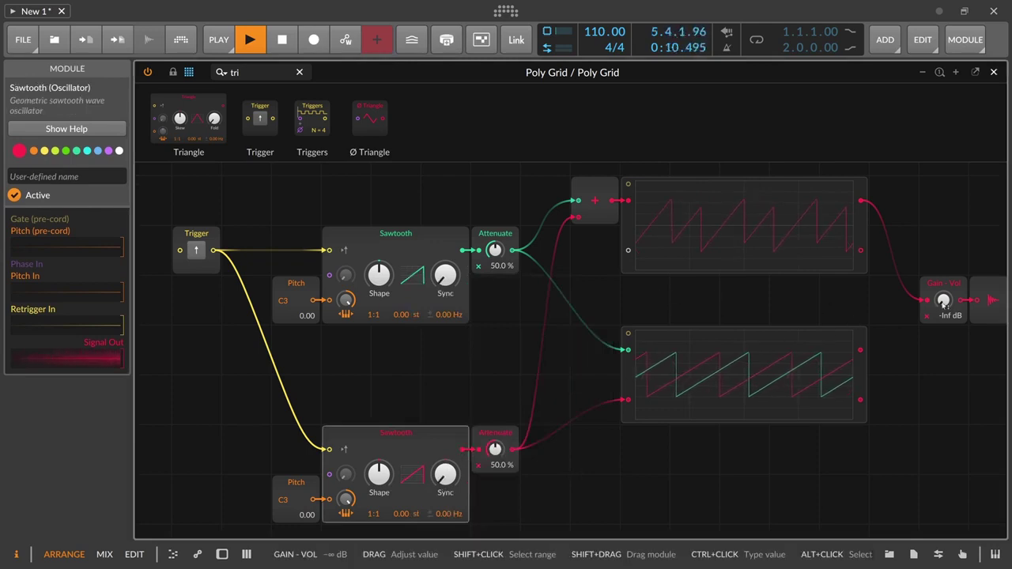
Set Gain - Vol to 0.0 dB and audition the sawtooth sum with the upper oscillator's pitch offset at 0.25 st and 0.18 st
{"action": "double_click", "coordinate": [943, 301]}
{"action": "left_click_drag", "start_coordinate": [408, 316], "coordinate": [402, 315]}
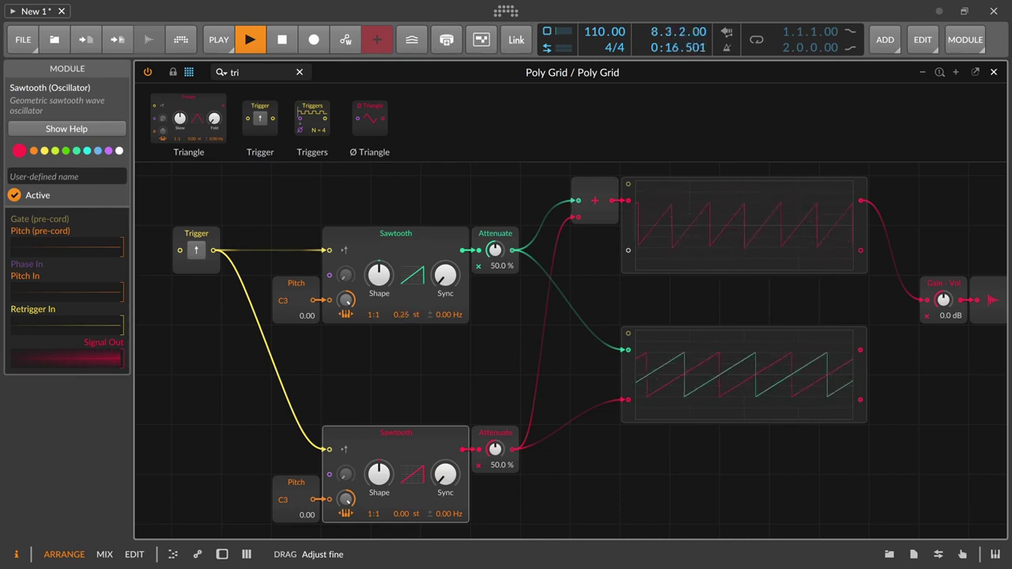
{"action": "left_click_drag", "start_coordinate": [408, 319], "coordinate": [408, 319]}
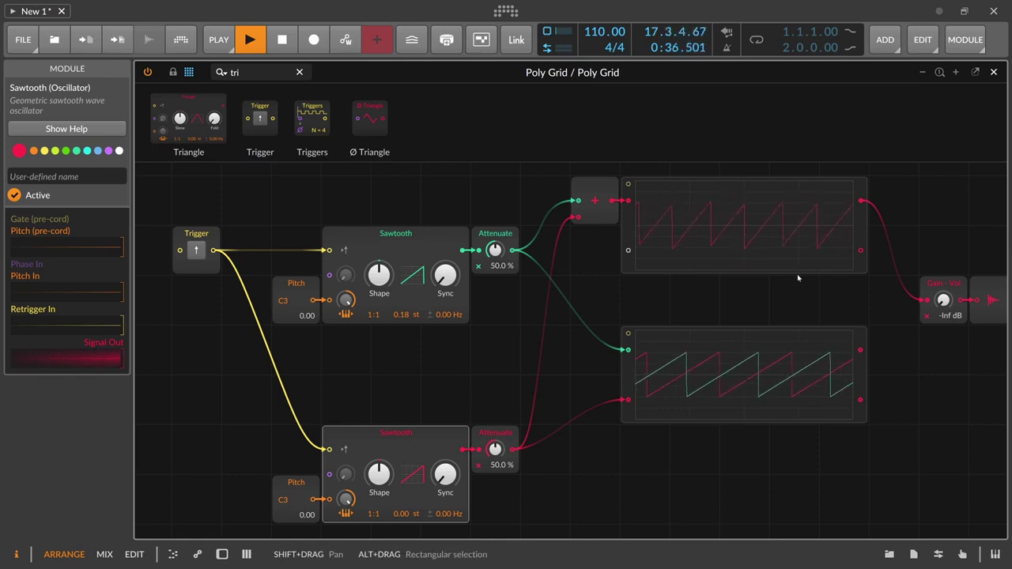
Replace both Sawtooth oscillators with Sines, with the upper pitch offset at 0.00 st, and fire the Trigger to align their phases
{"action": "left_click", "coordinate": [435, 248]}
{"action": "right_click", "coordinate": [435, 247]}
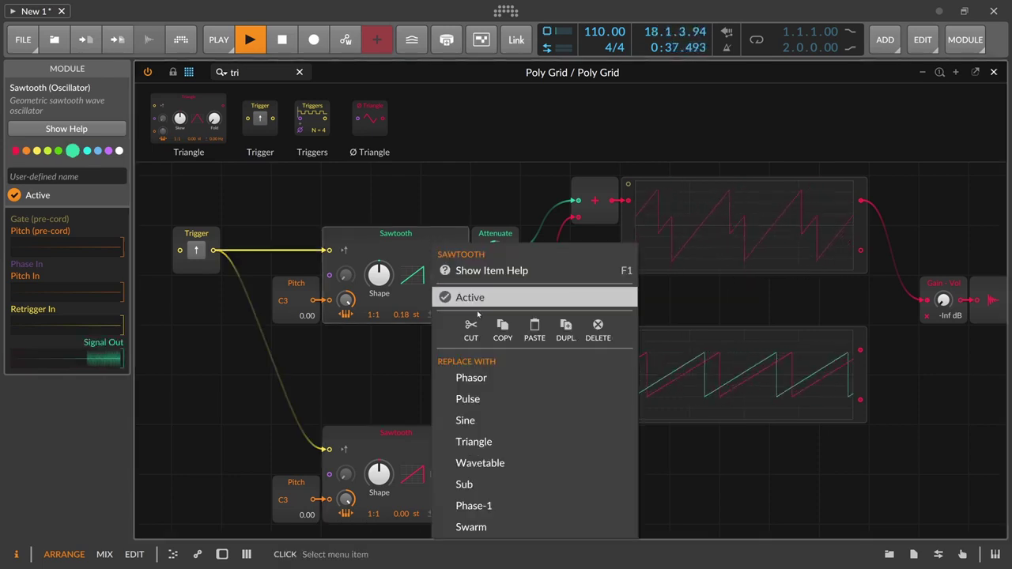
{"action": "left_click", "coordinate": [478, 428]}
{"action": "right_click", "coordinate": [389, 441]}
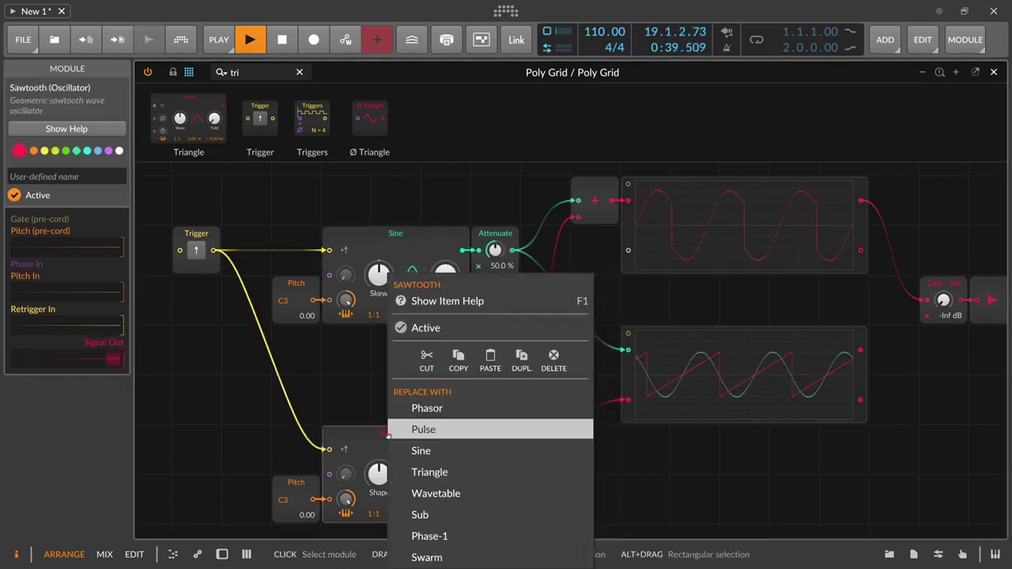
{"action": "left_click", "coordinate": [447, 472]}
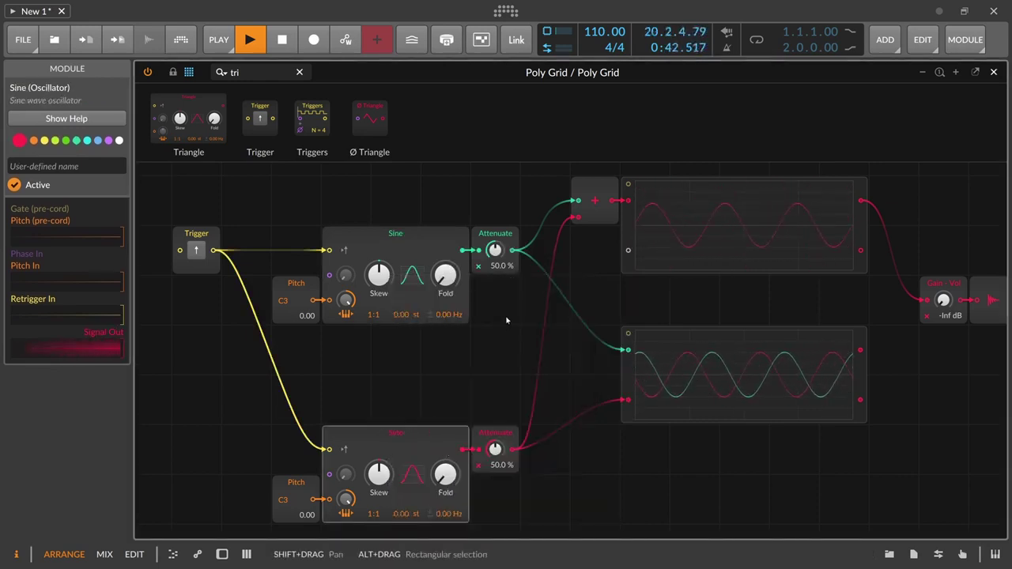
{"action": "left_click", "coordinate": [197, 252]}
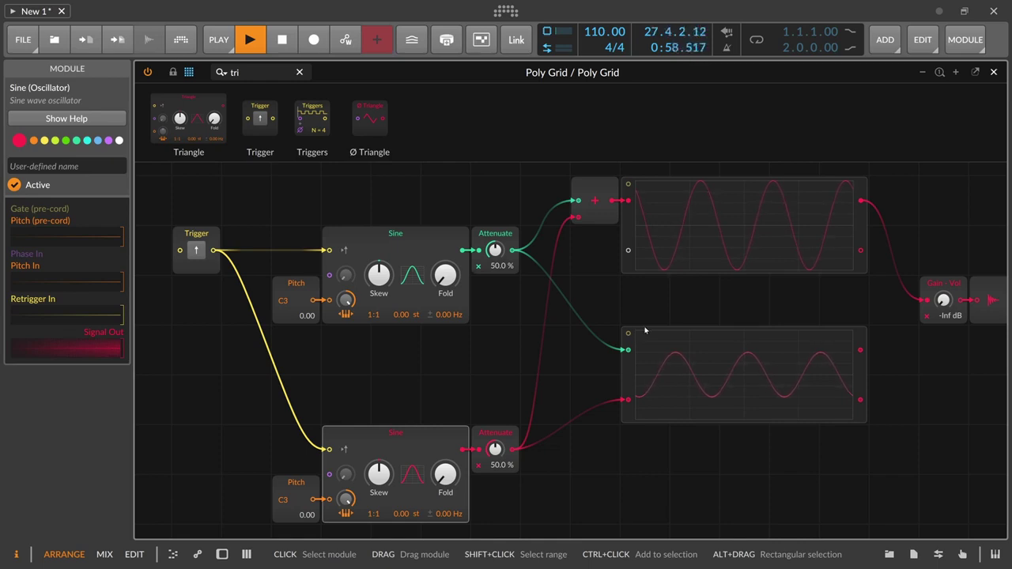
Replace the Add module with a Mixer and align the two-signal Oscilloscope beneath the shifted upper Oscilloscope
{"action": "left_click", "coordinate": [595, 200]}
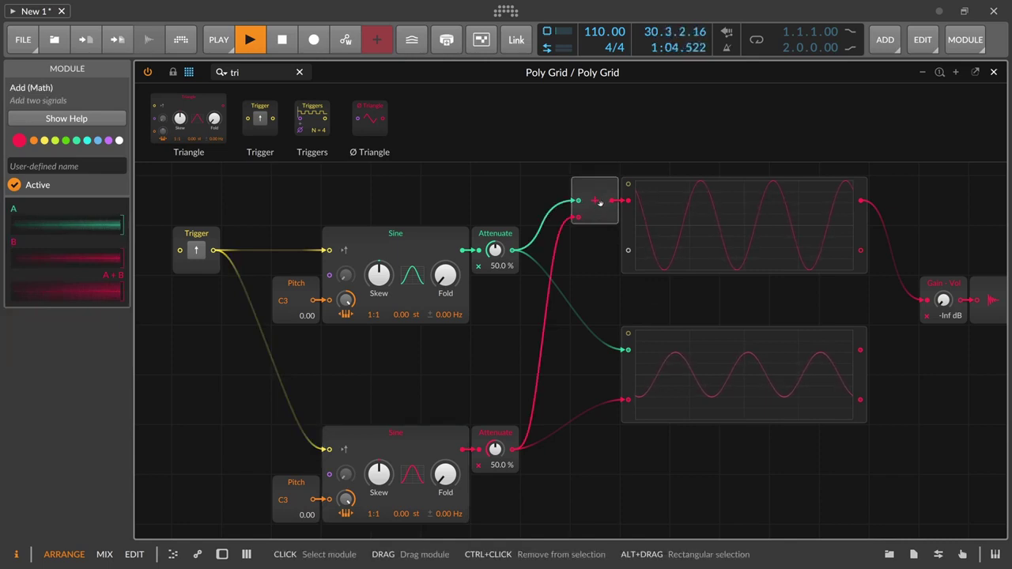
{"action": "right_click", "coordinate": [599, 203]}
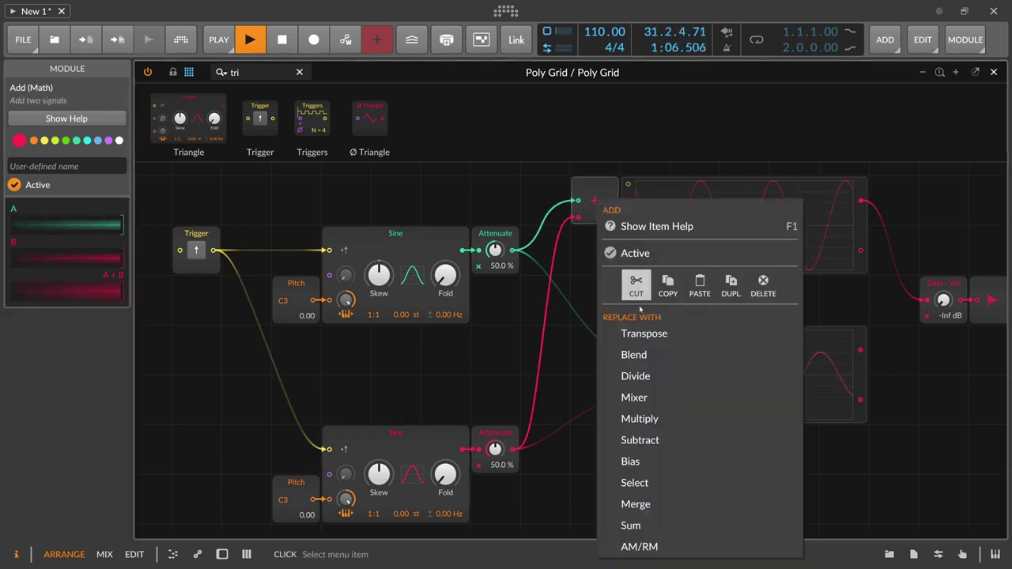
{"action": "left_click", "coordinate": [645, 398]}
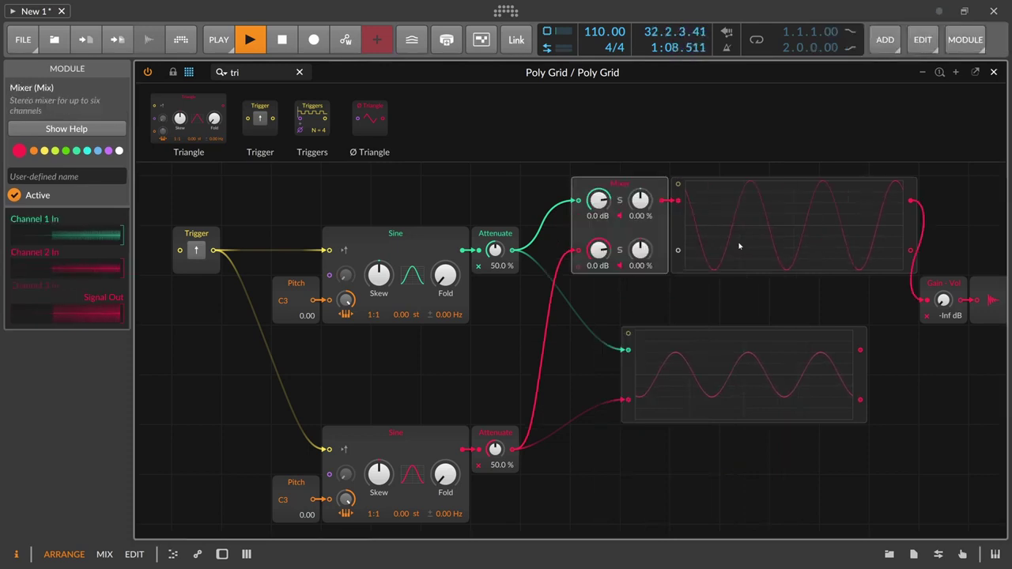
{"action": "left_click_drag", "start_coordinate": [630, 363], "coordinate": [680, 363]}
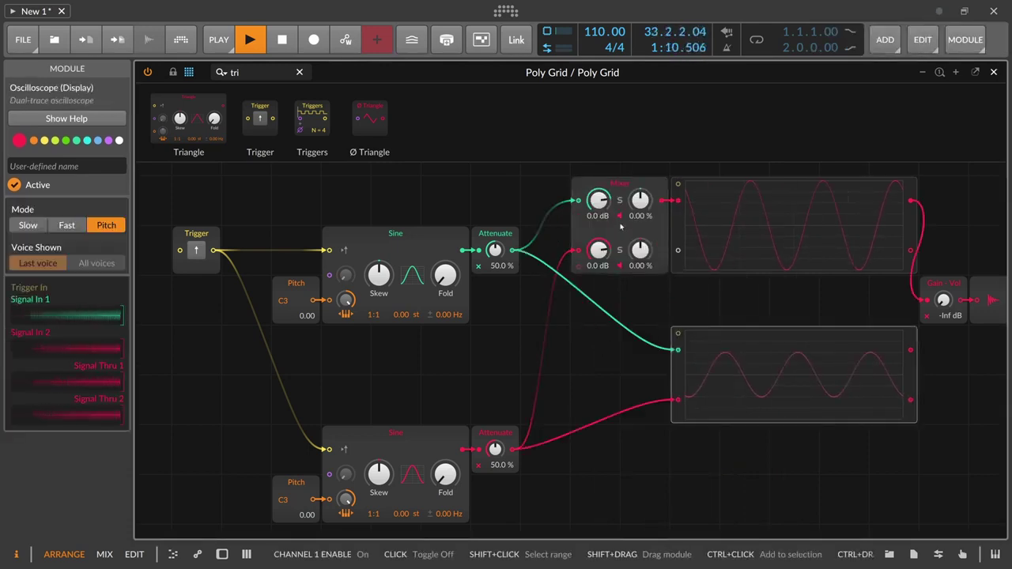
Replace the Mixer with an Add module
{"action": "left_click", "coordinate": [598, 201]}
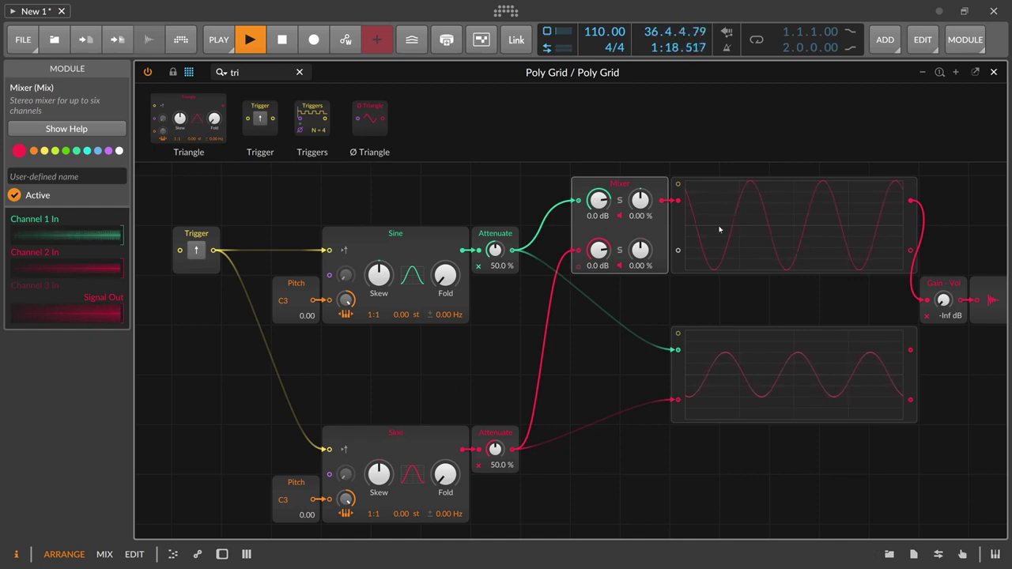
{"action": "right_click", "coordinate": [629, 197]}
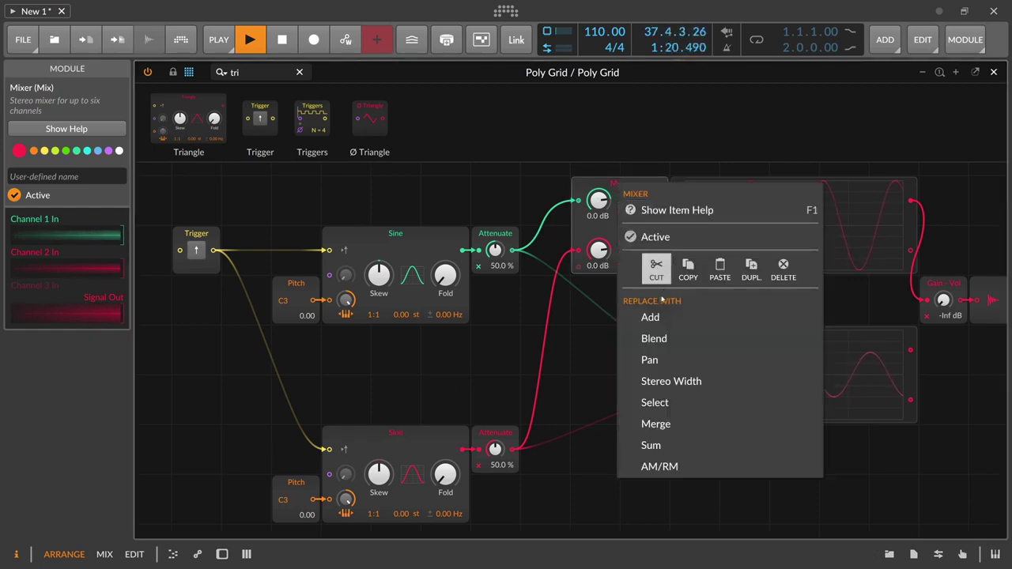
{"action": "left_click", "coordinate": [604, 193]}
{"action": "right_click", "coordinate": [610, 180]}
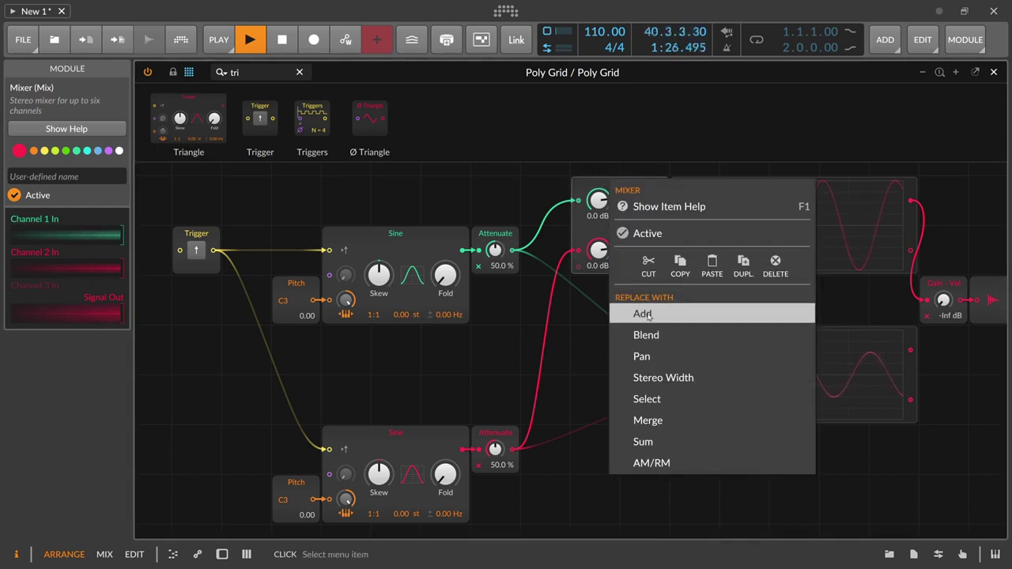
{"action": "left_click", "coordinate": [647, 314]}
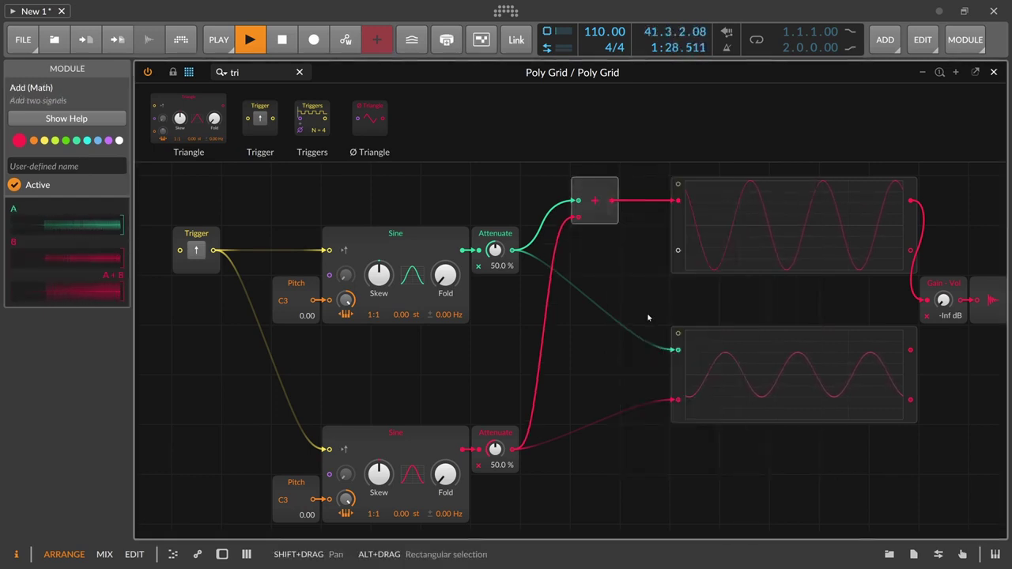
Swap the Add module for a Mixer and back to Add to compare their summed output
{"action": "right_click", "coordinate": [596, 196]}
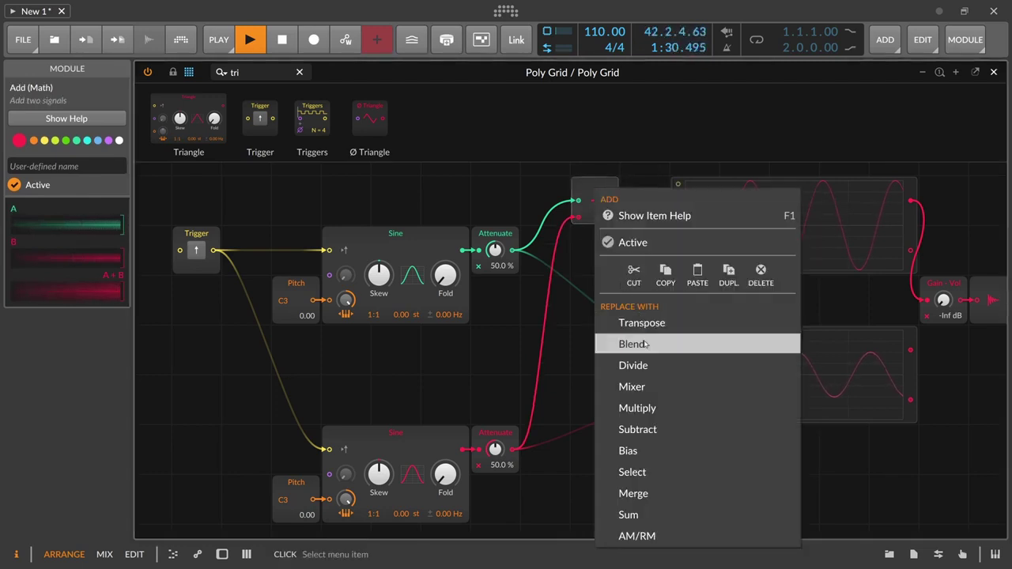
{"action": "left_click", "coordinate": [642, 387]}
{"action": "right_click", "coordinate": [609, 190]}
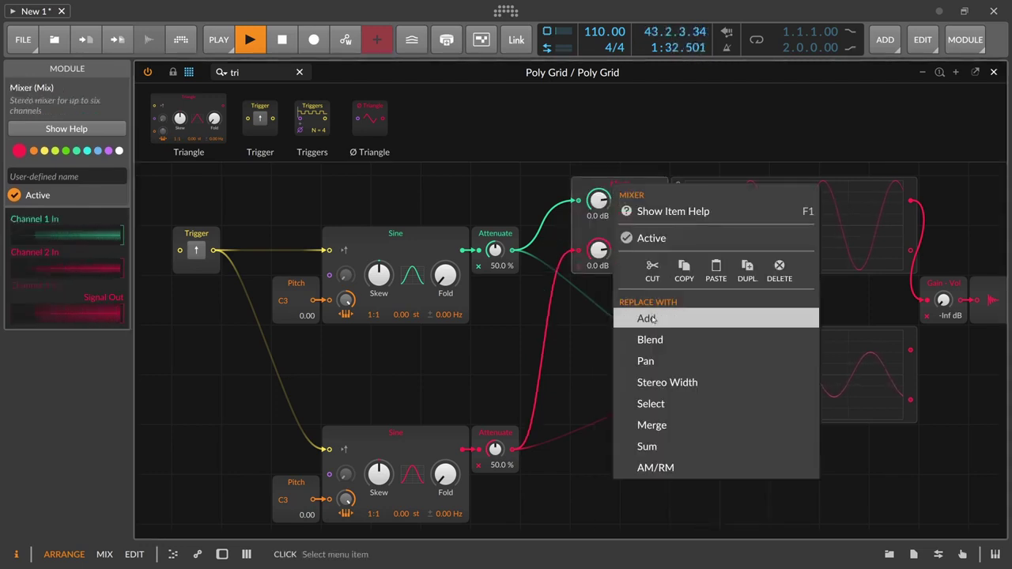
{"action": "left_click", "coordinate": [652, 320]}
Replace the Add module with a Blend module
{"action": "right_click", "coordinate": [603, 199]}
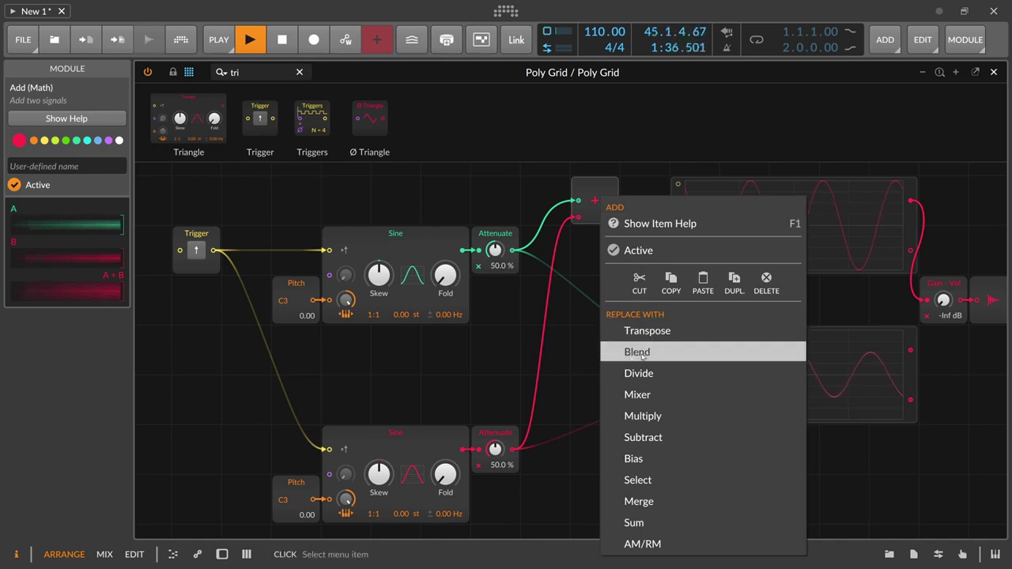
{"action": "left_click", "coordinate": [642, 356]}
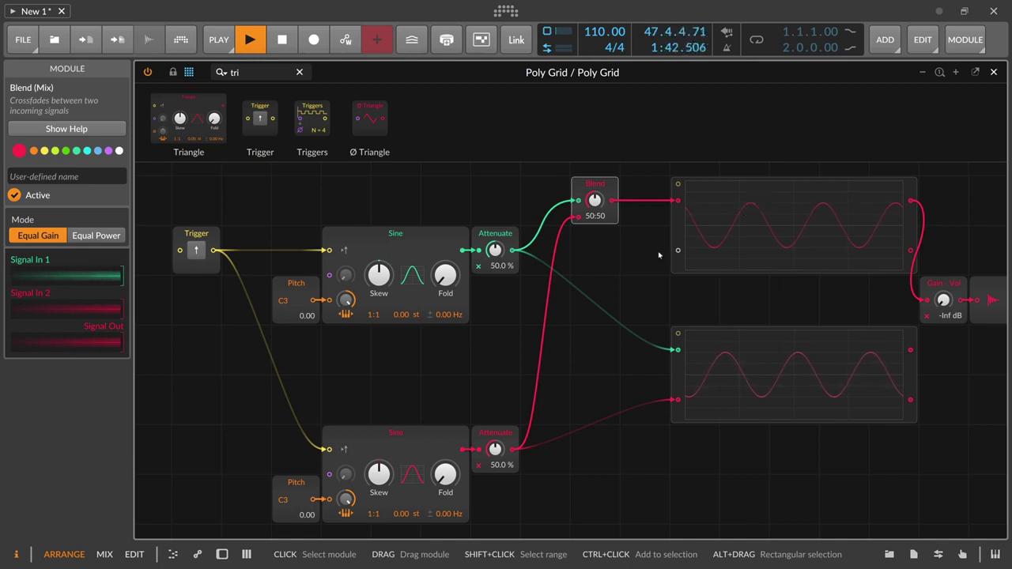
{"action": "left_click", "coordinate": [496, 242]}
{"action": "left_click", "coordinate": [423, 240]}
{"action": "left_click", "coordinate": [449, 433]}
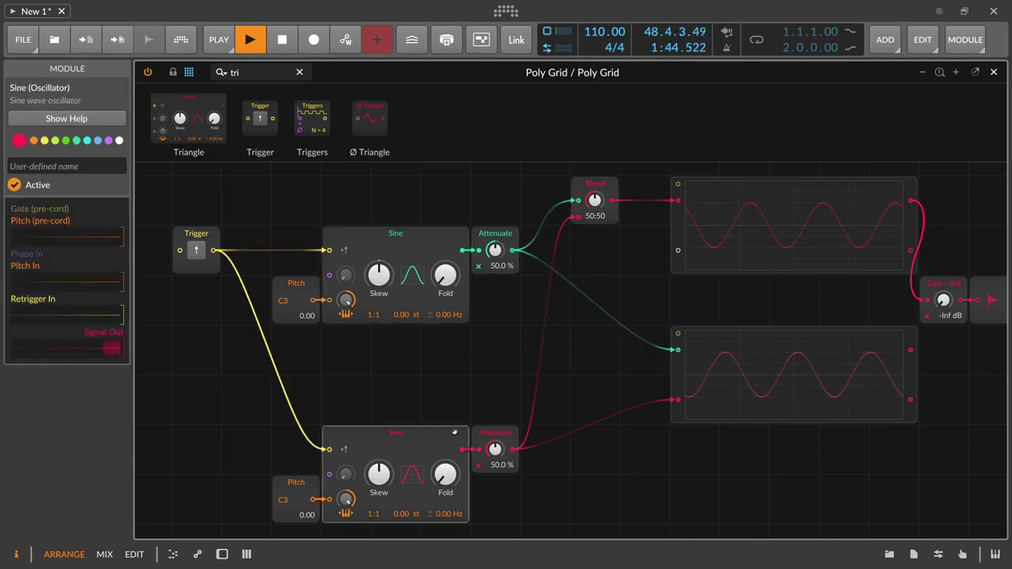
{"action": "left_click", "coordinate": [492, 435]}
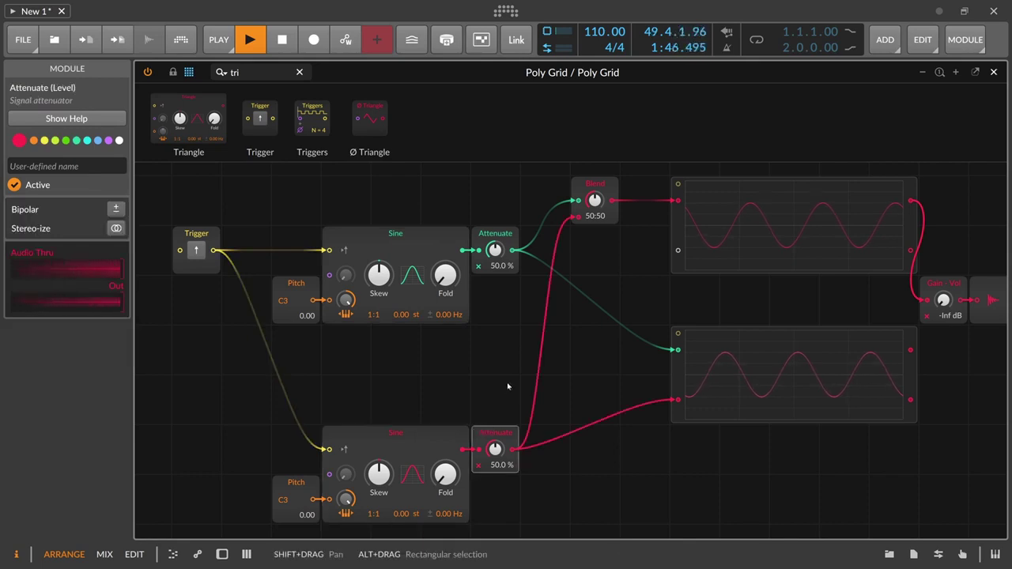
Swap the Blend module for an Add and back to Blend to compare their output levels
{"action": "left_click", "coordinate": [596, 188]}
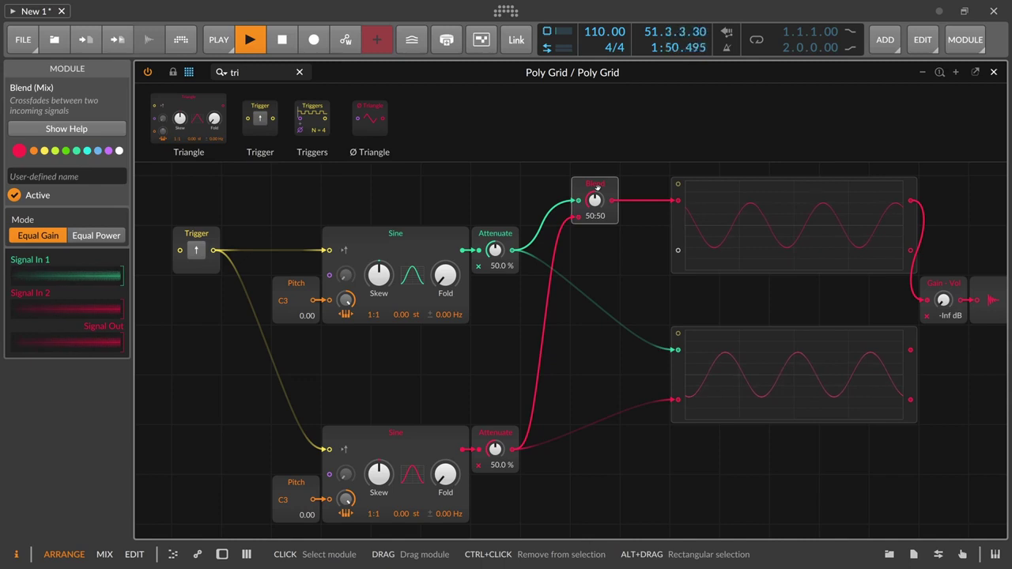
{"action": "right_click", "coordinate": [596, 188]}
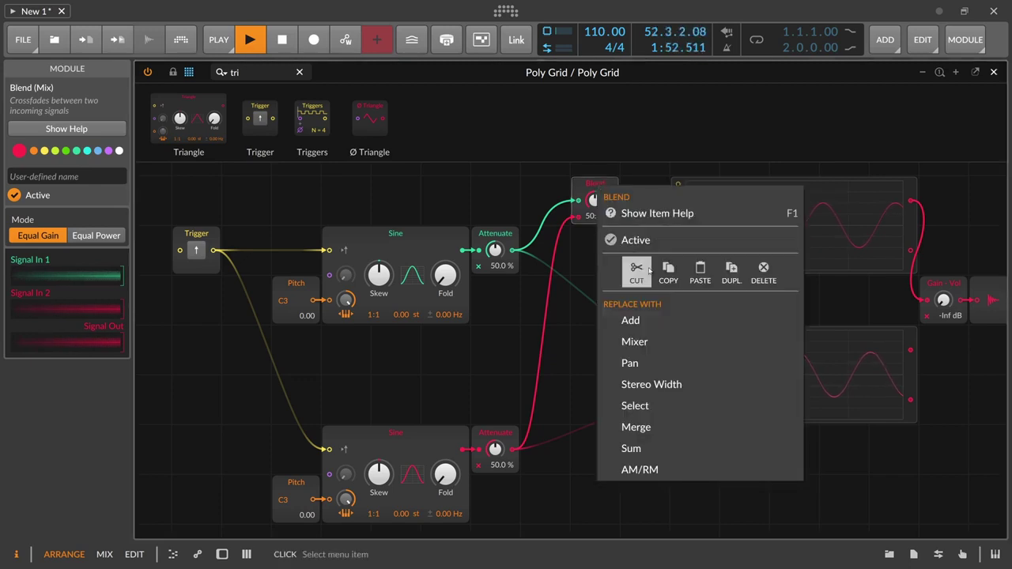
{"action": "left_click", "coordinate": [639, 319]}
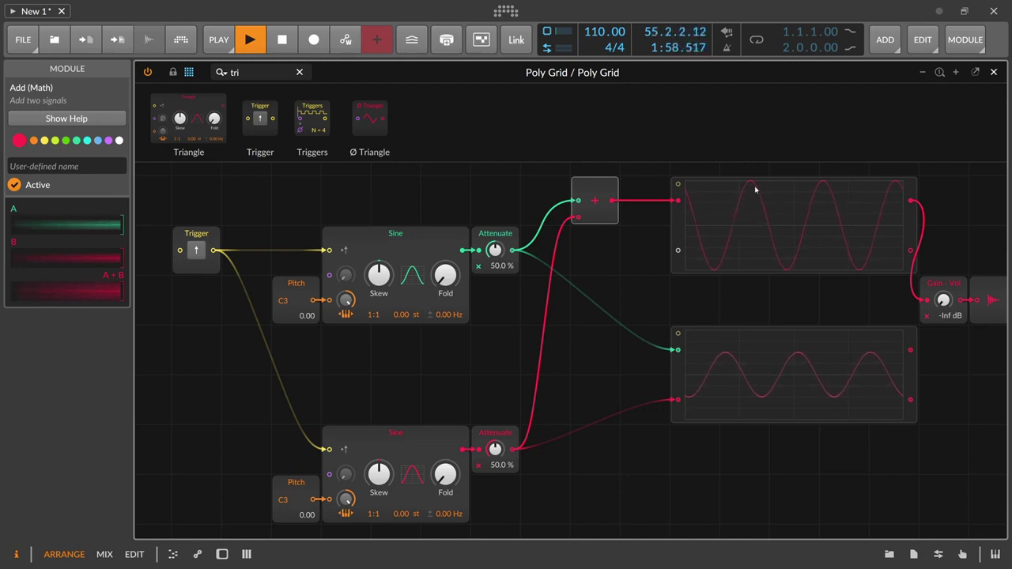
{"action": "right_click", "coordinate": [615, 190]}
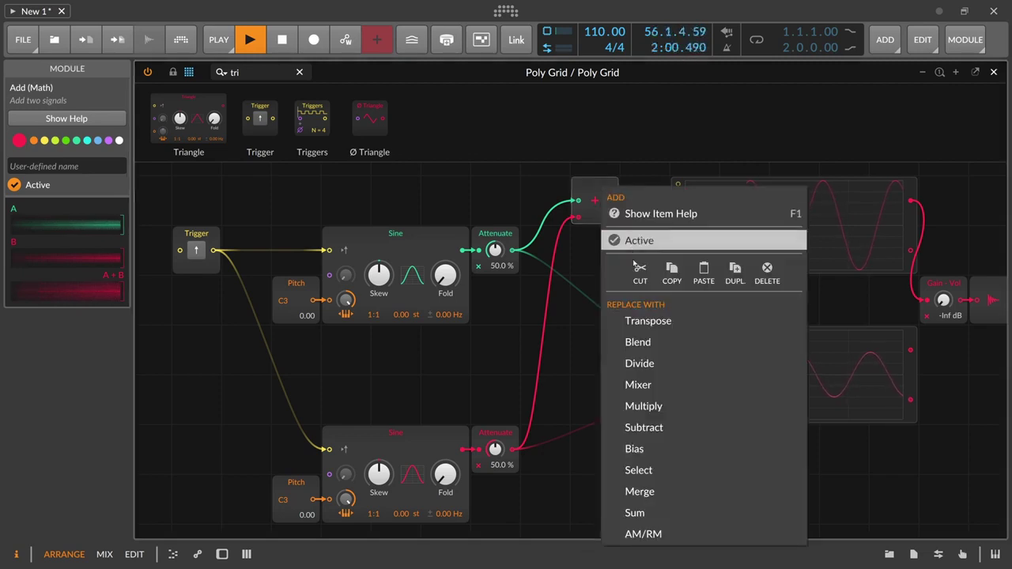
{"action": "left_click", "coordinate": [641, 341]}
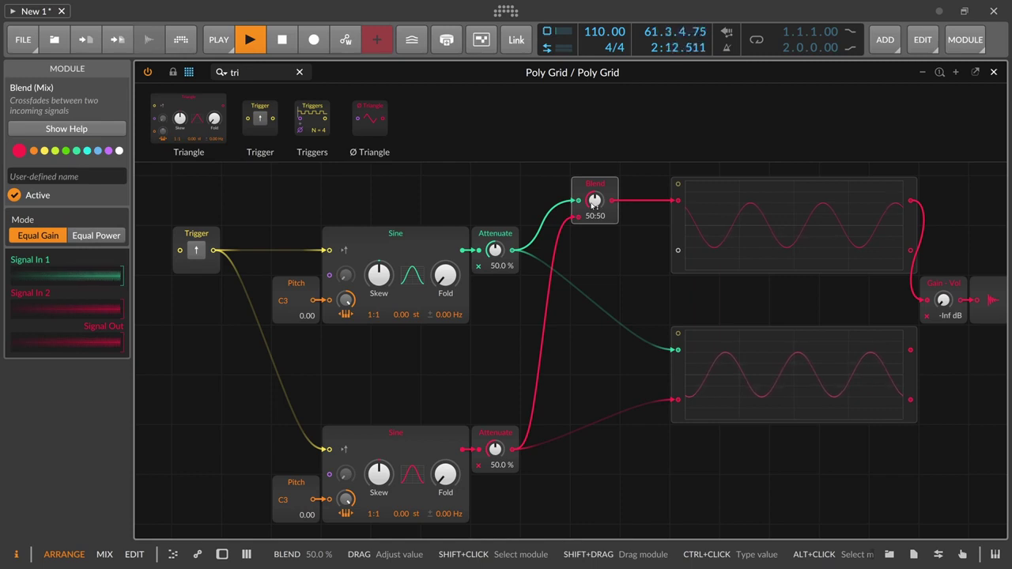
Nudge the Blend module's balance, reset it to 50:50, and stop playback
{"action": "mouse_move", "coordinate": [594, 204]}
{"action": "left_mouse_down"}
{"action": "mouse_move", "coordinate": [594, 171]}
{"action": "mouse_move", "coordinate": [594, 206]}
{"action": "left_mouse_up"}
{"action": "double_click", "coordinate": [591, 204]}
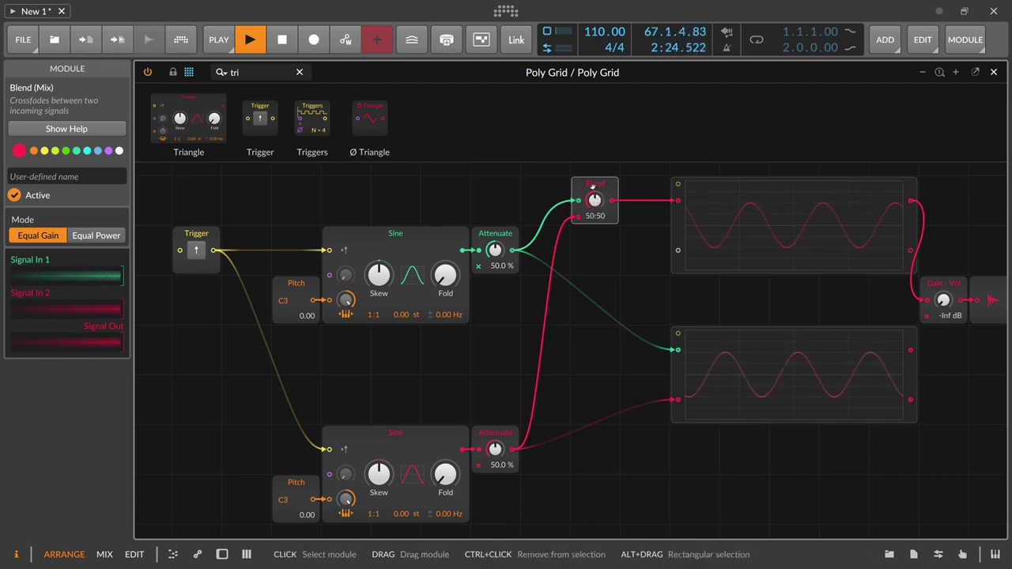
{"action": "key", "text": "space"}
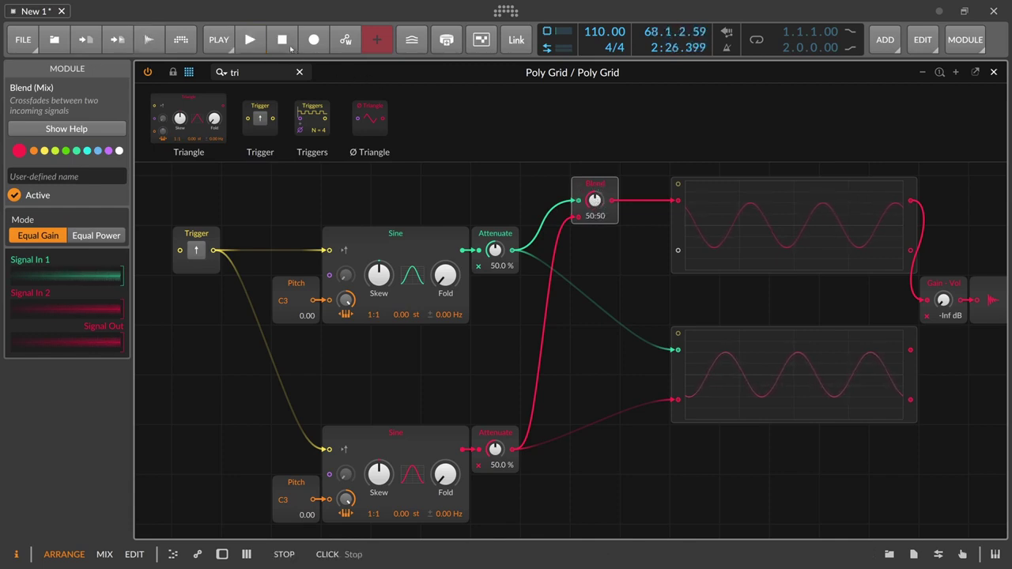
Replace the Blend module with a Sum module, briefly switching to Add to compare their outputs
{"action": "right_click", "coordinate": [603, 190]}
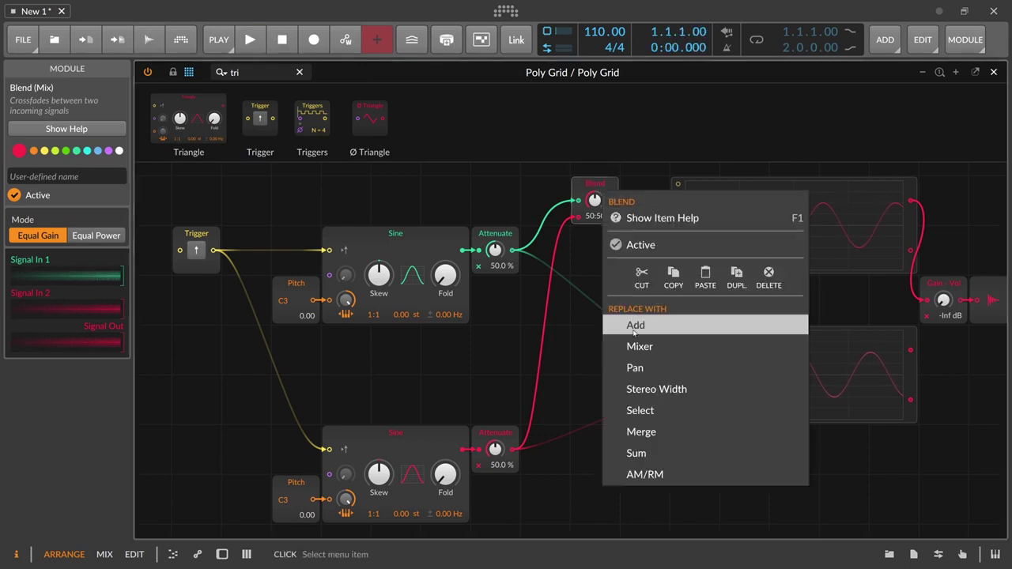
{"action": "left_click", "coordinate": [637, 454]}
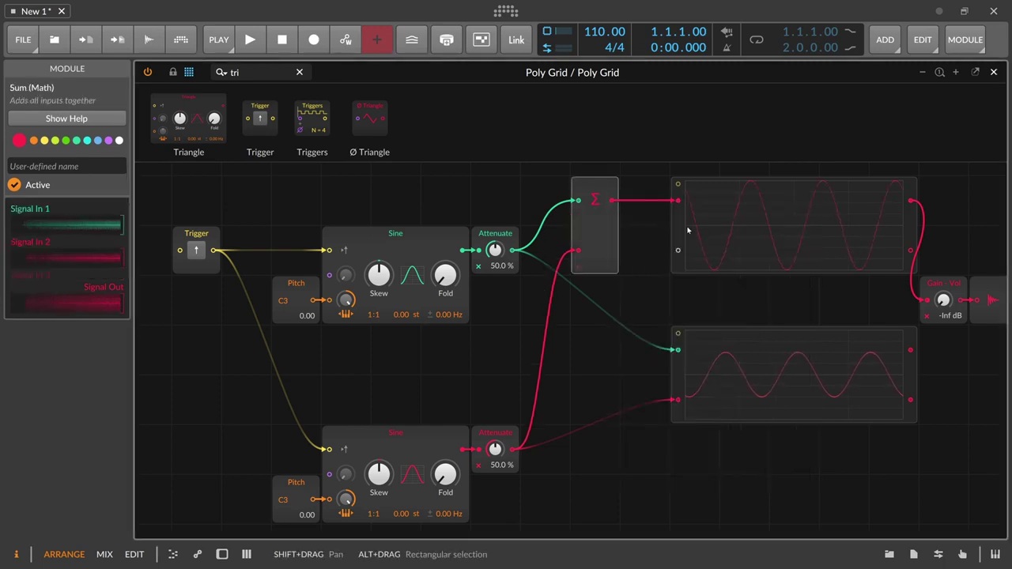
{"action": "right_click", "coordinate": [581, 225]}
{"action": "left_click", "coordinate": [632, 354]}
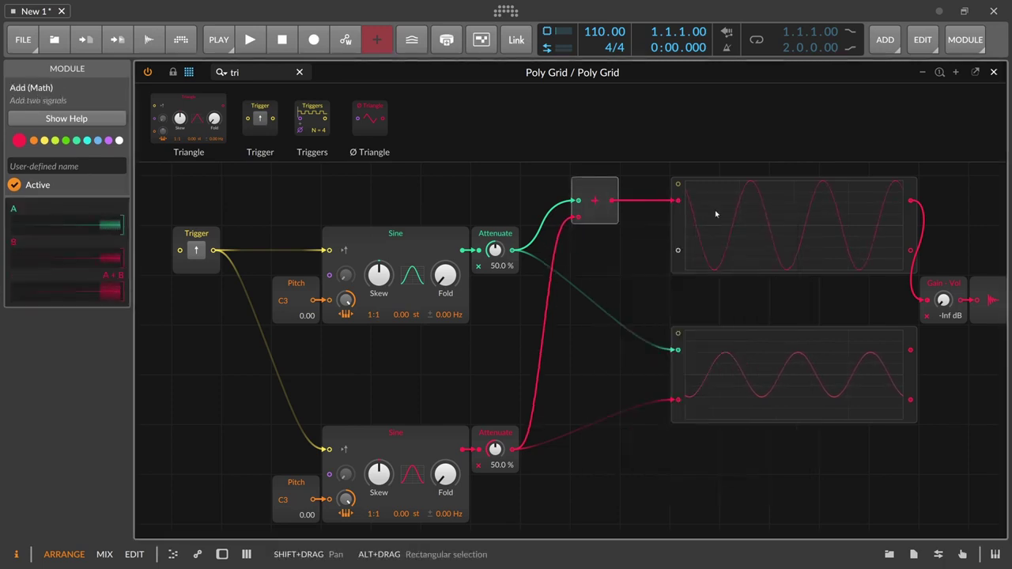
{"action": "right_click", "coordinate": [595, 204]}
{"action": "left_click", "coordinate": [631, 523]}
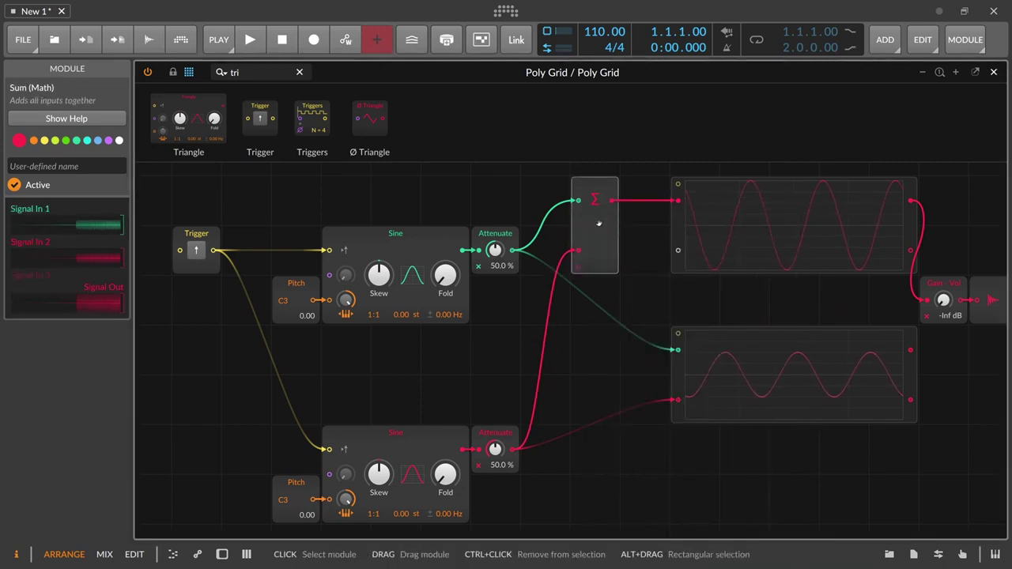
{"action": "left_click_drag", "start_coordinate": [599, 223], "coordinate": [596, 255]}
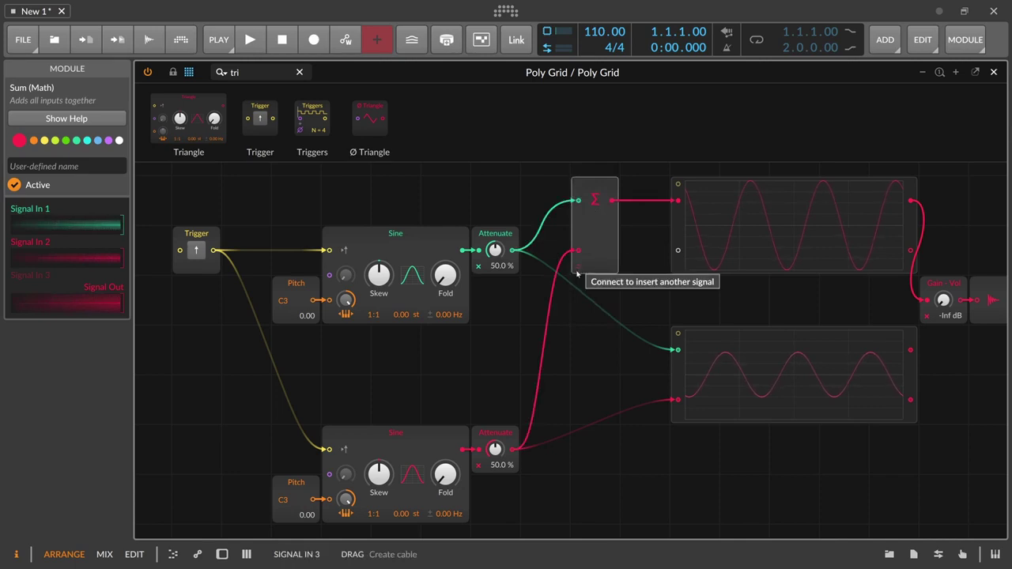
Swap the Sum module for an Add and back to Sum
{"action": "right_click", "coordinate": [590, 231]}
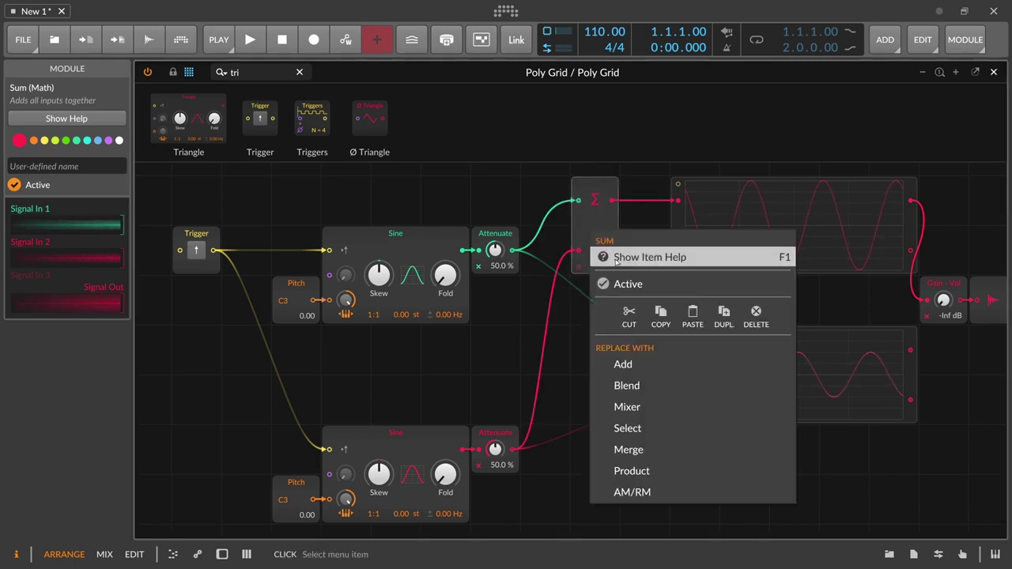
{"action": "left_click", "coordinate": [623, 364]}
{"action": "right_click", "coordinate": [591, 229]}
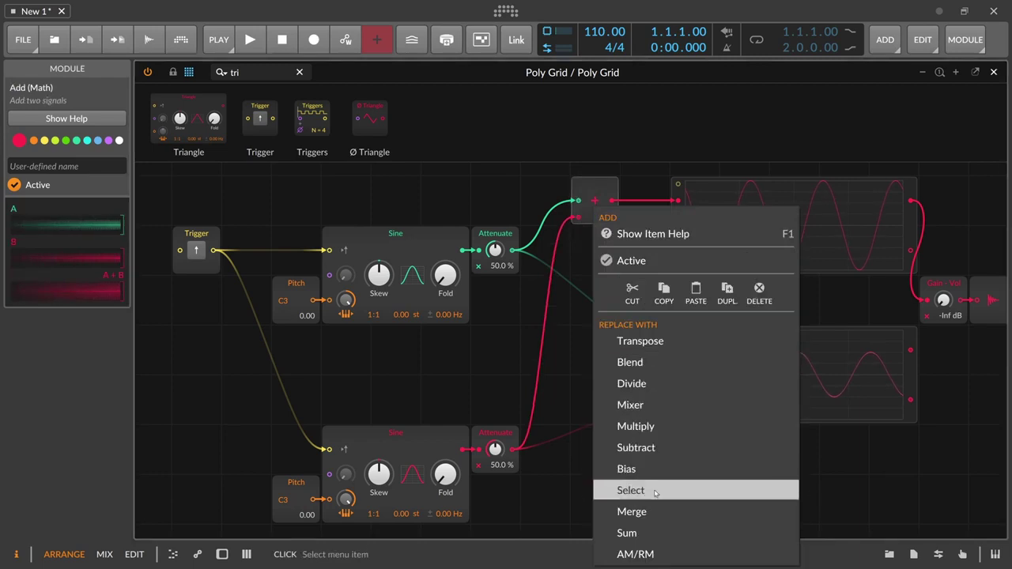
{"action": "left_click", "coordinate": [632, 531]}
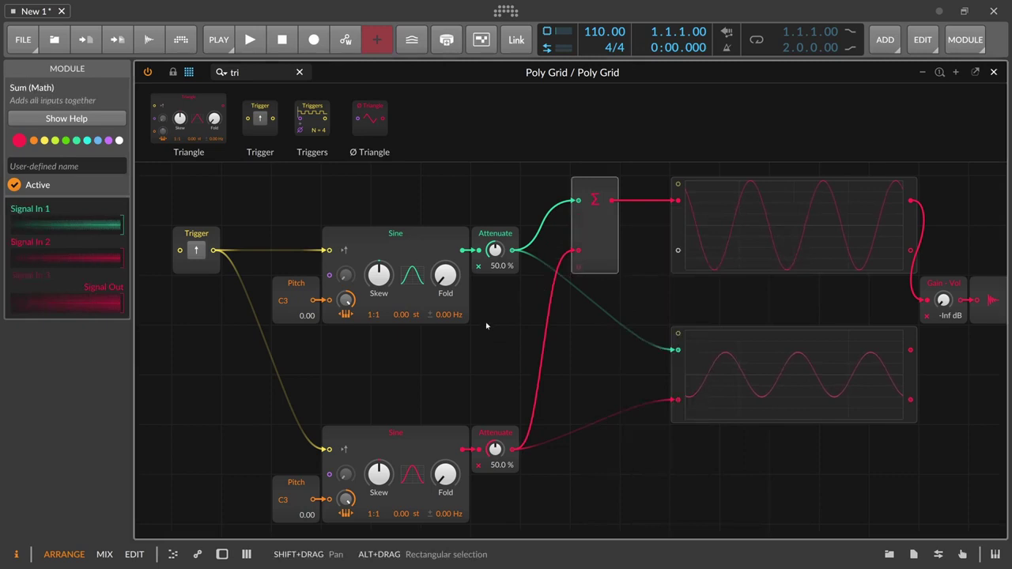
Detune the upper Sine to 0.02 st and connect a third Sine chain at the same detune to the Sum module's third input
{"action": "left_click_drag", "start_coordinate": [419, 317], "coordinate": [419, 308]}
{"action": "scroll", "coordinate": [419, 335], "scroll_direction": "down", "scroll_amount": 2}
{"action": "left_click_drag", "start_coordinate": [521, 425], "coordinate": [279, 307]}
{"action": "left_click_drag", "start_coordinate": [401, 346], "coordinate": [375, 227]}
{"action": "left_click_drag", "start_coordinate": [496, 258], "coordinate": [579, 168]}
{"action": "scroll", "coordinate": [594, 261], "scroll_direction": "up", "scroll_amount": 3}
{"action": "scroll", "coordinate": [599, 291], "scroll_direction": "down", "scroll_amount": 2}
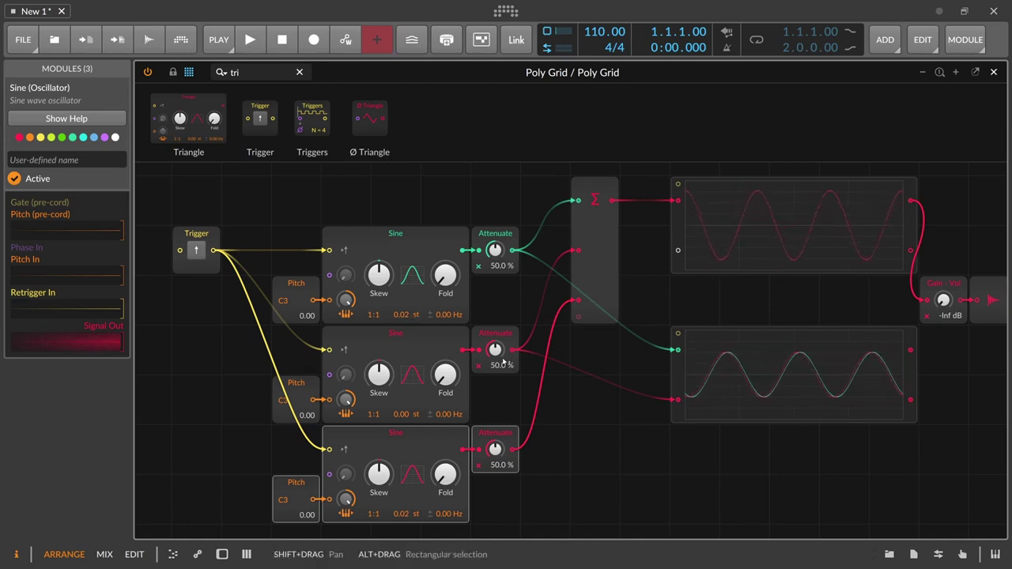
Delete the bottom Sine chain with its Pitch and Attenuate modules, and replace the Sum module with an Add
{"action": "left_click_drag", "start_coordinate": [593, 484], "coordinate": [273, 445]}
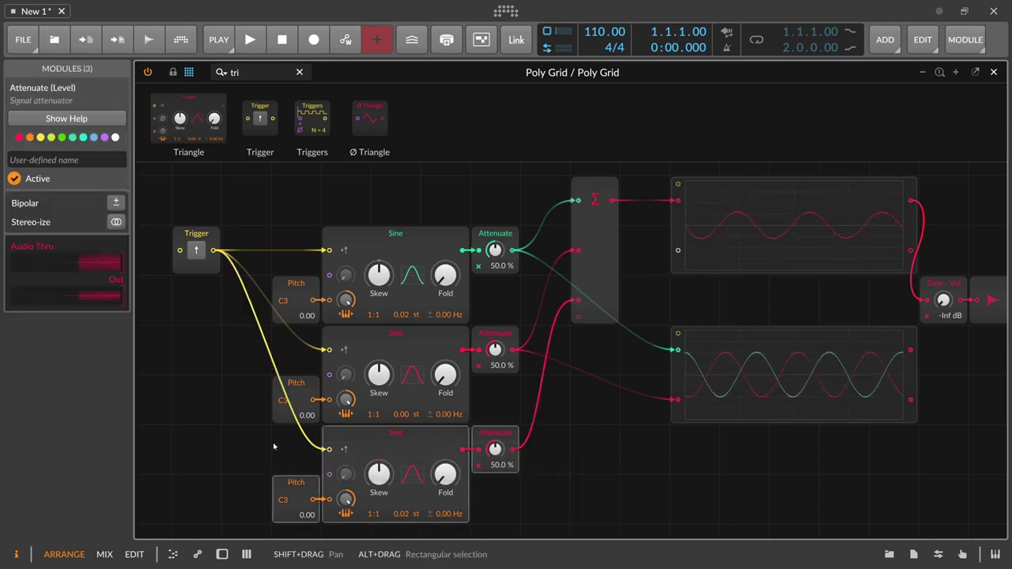
{"action": "key", "text": "Delete"}
{"action": "left_click", "coordinate": [595, 250]}
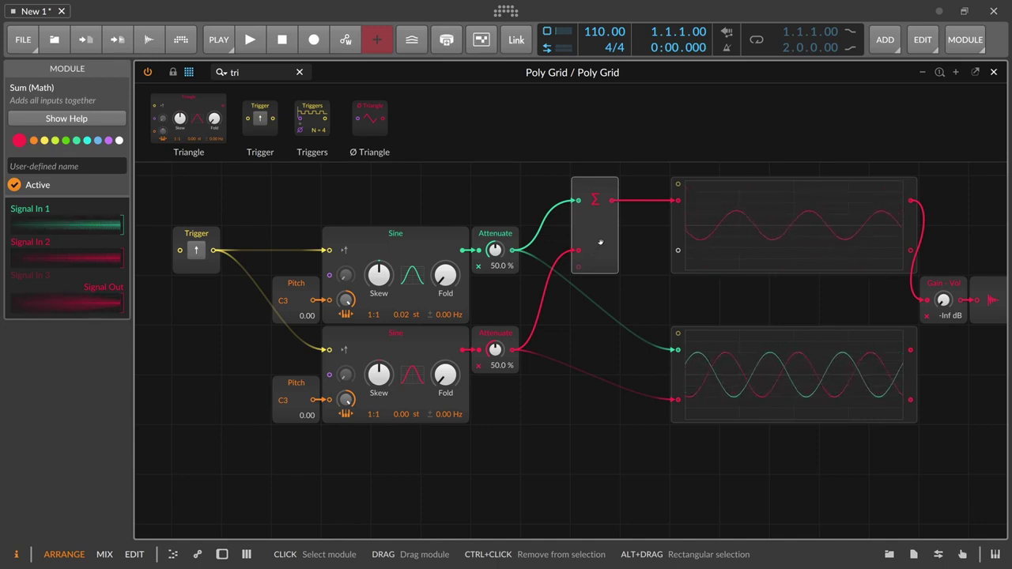
{"action": "right_click", "coordinate": [596, 212]}
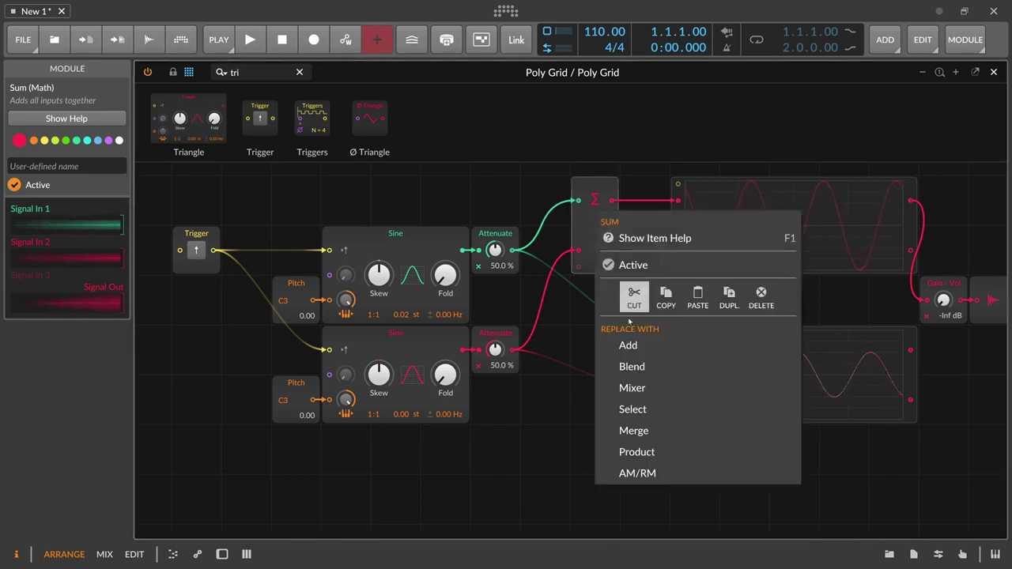
{"action": "left_click", "coordinate": [628, 345]}
Show the Polysynth track's device and, in MIX blend mode, set its Osc 1/2 mix to 50%
{"action": "left_click", "coordinate": [995, 72]}
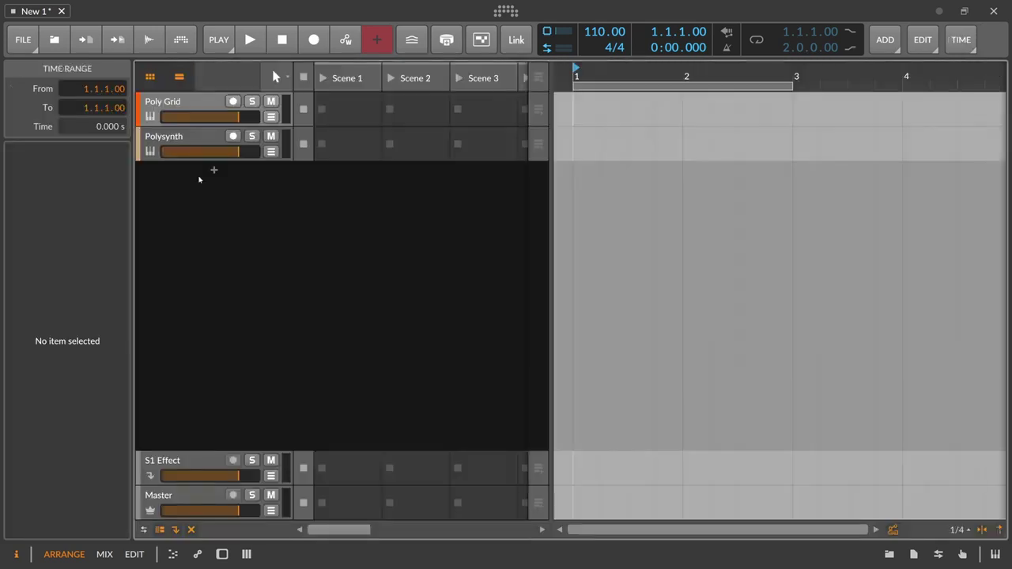
{"action": "left_click", "coordinate": [190, 143]}
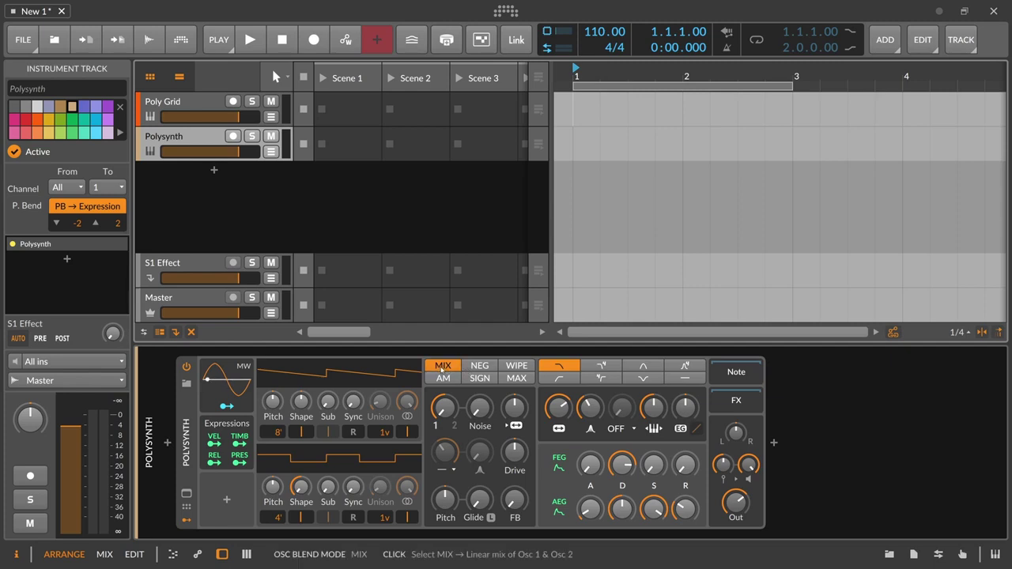
{"action": "left_click", "coordinate": [442, 368]}
{"action": "left_click_drag", "start_coordinate": [439, 407], "coordinate": [440, 335]}
{"action": "left_click_drag", "start_coordinate": [447, 409], "coordinate": [446, 371]}
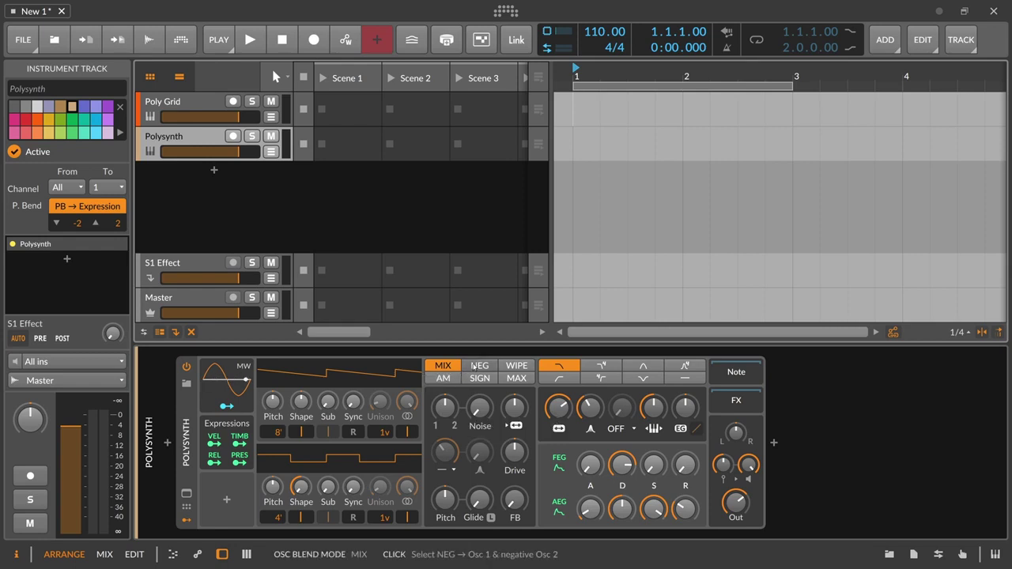
Set the Polysynth's oscillator blend mode to NEG, switching back to MIX once for comparison
{"action": "left_click", "coordinate": [480, 366]}
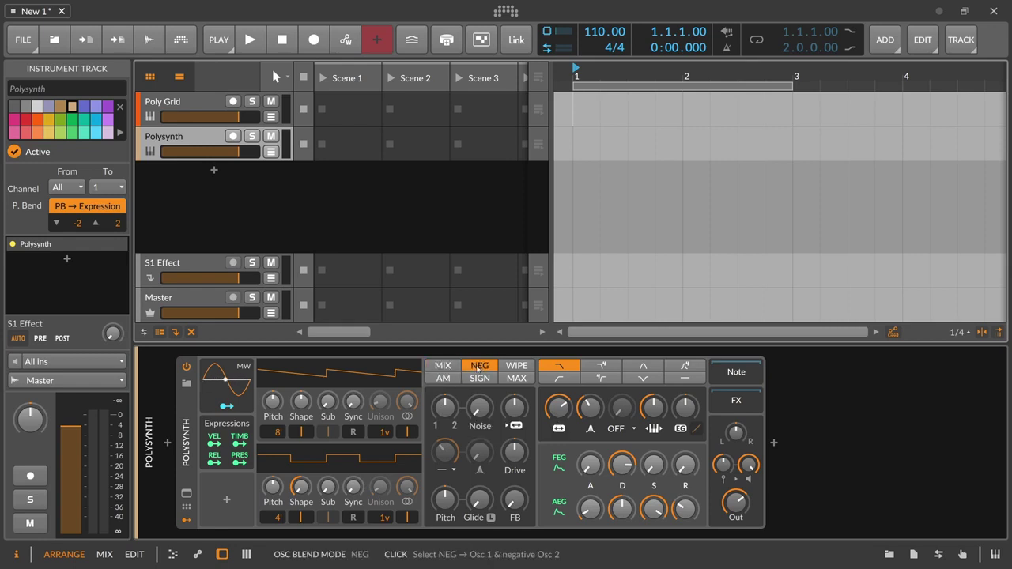
{"action": "left_click", "coordinate": [448, 367]}
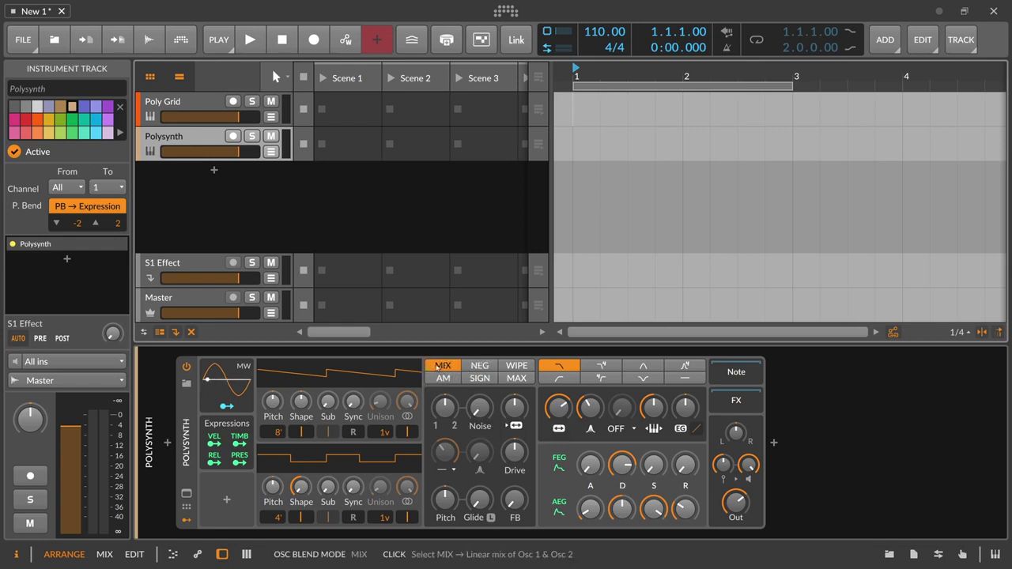
{"action": "left_click", "coordinate": [479, 366]}
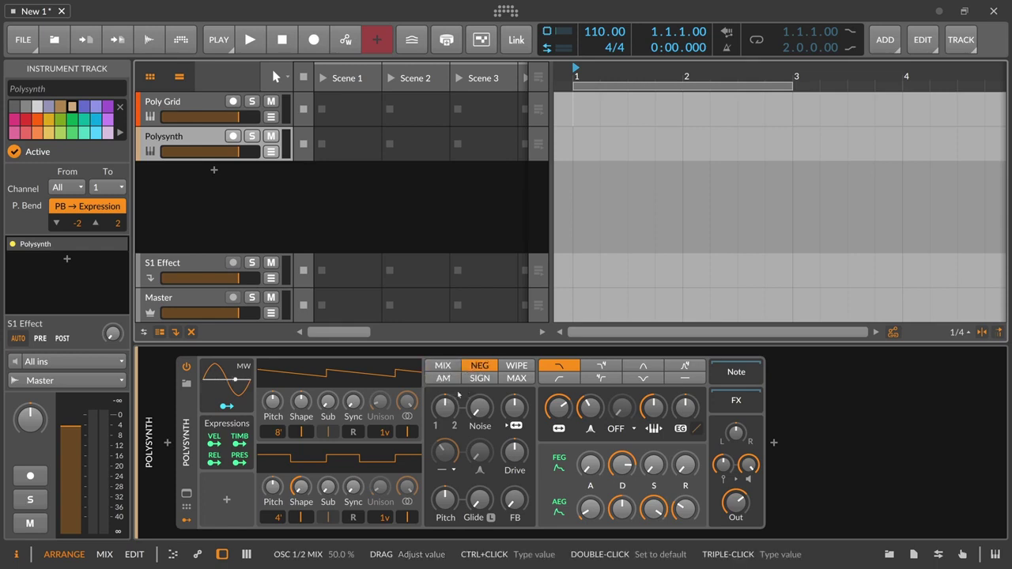
Reopen the Poly Grid patch in the full grid view and replace its Add module with a Subtract
{"action": "left_click", "coordinate": [219, 124]}
{"action": "double_click", "coordinate": [293, 420]}
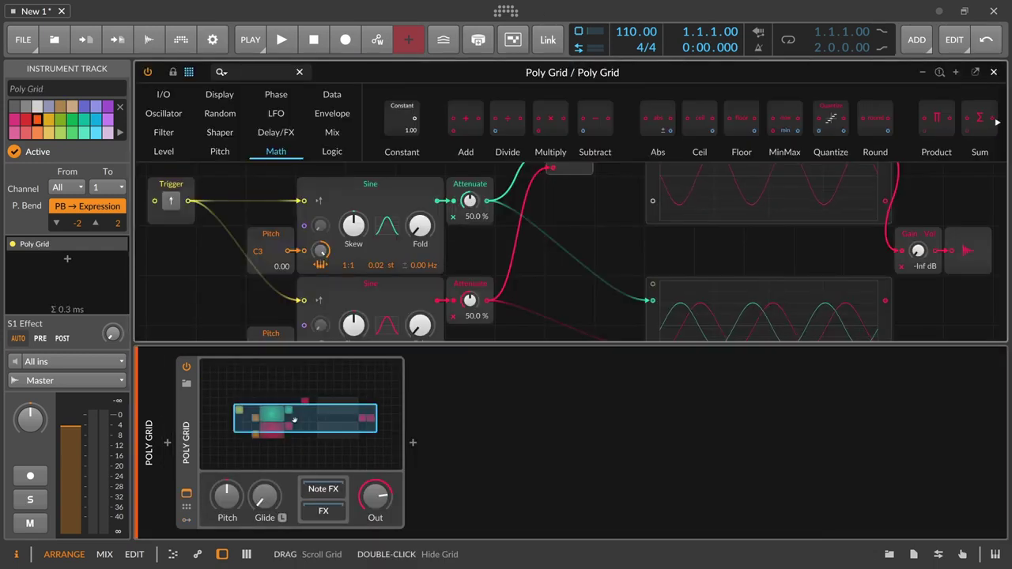
{"action": "left_click", "coordinate": [223, 553]}
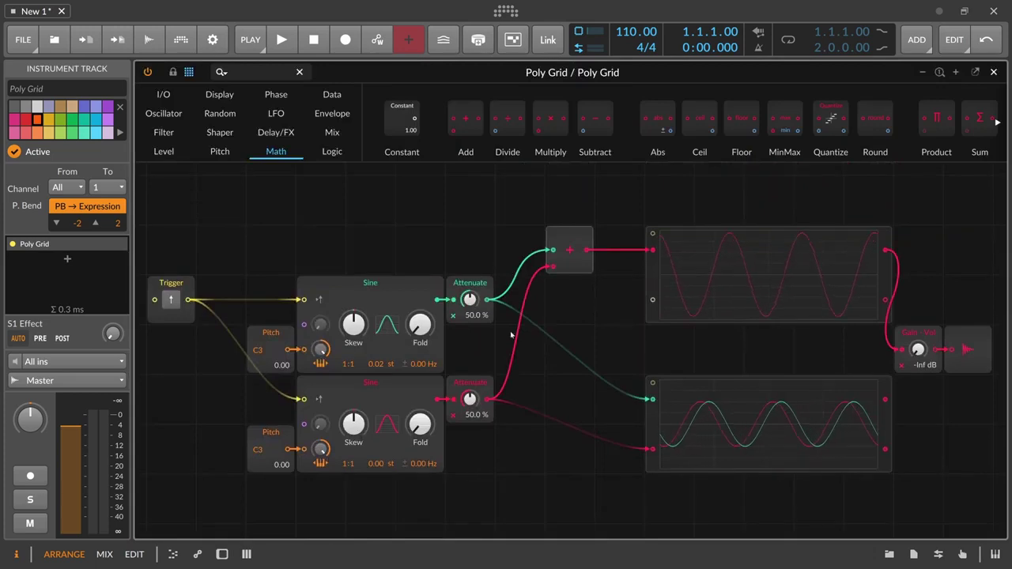
{"action": "right_click", "coordinate": [575, 257]}
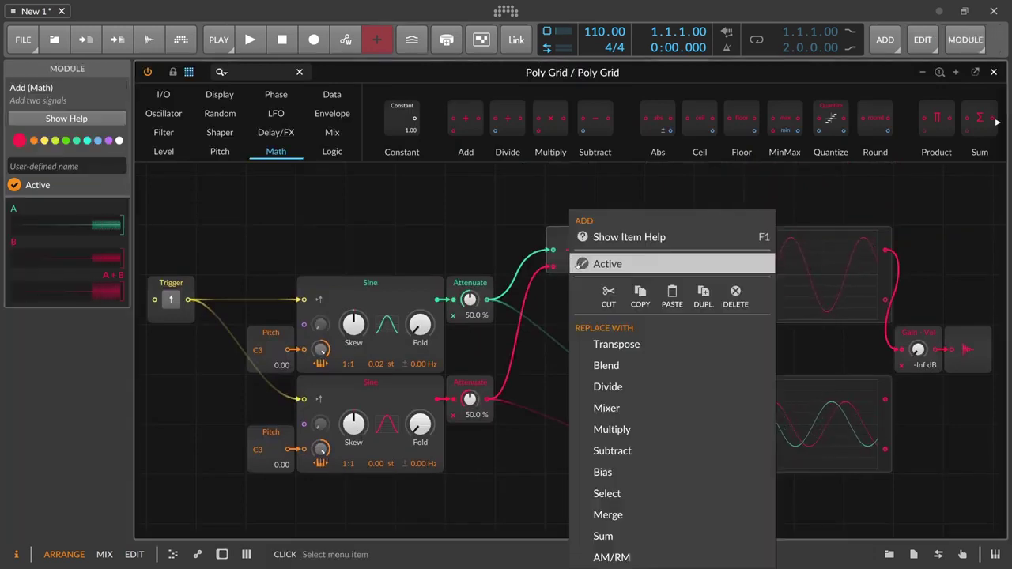
{"action": "left_click", "coordinate": [609, 450]}
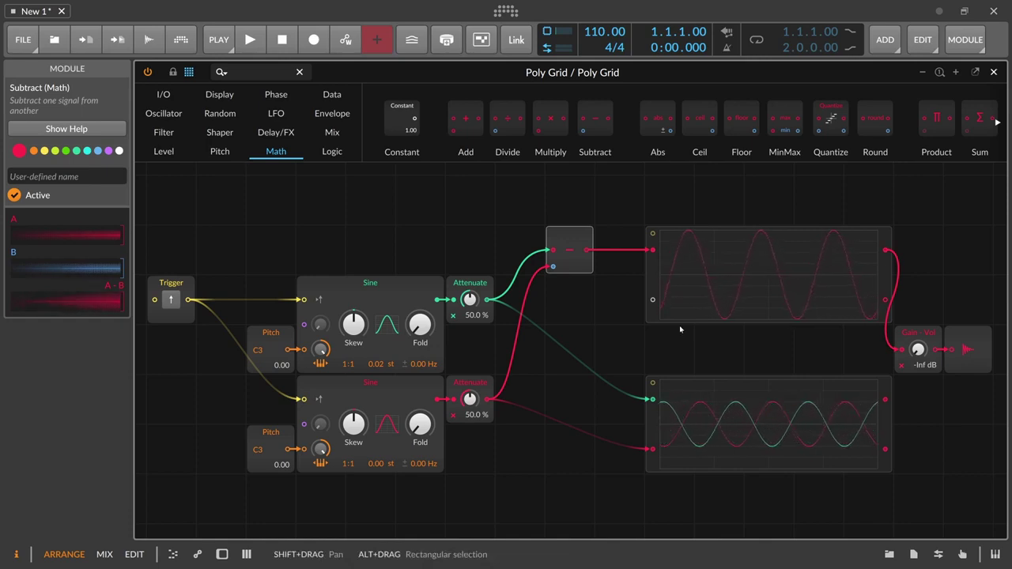
Reset the upper Sine's pitch offset to 0.00 st and fire the Trigger to realign both oscillators' phases
{"action": "double_click", "coordinate": [385, 367]}
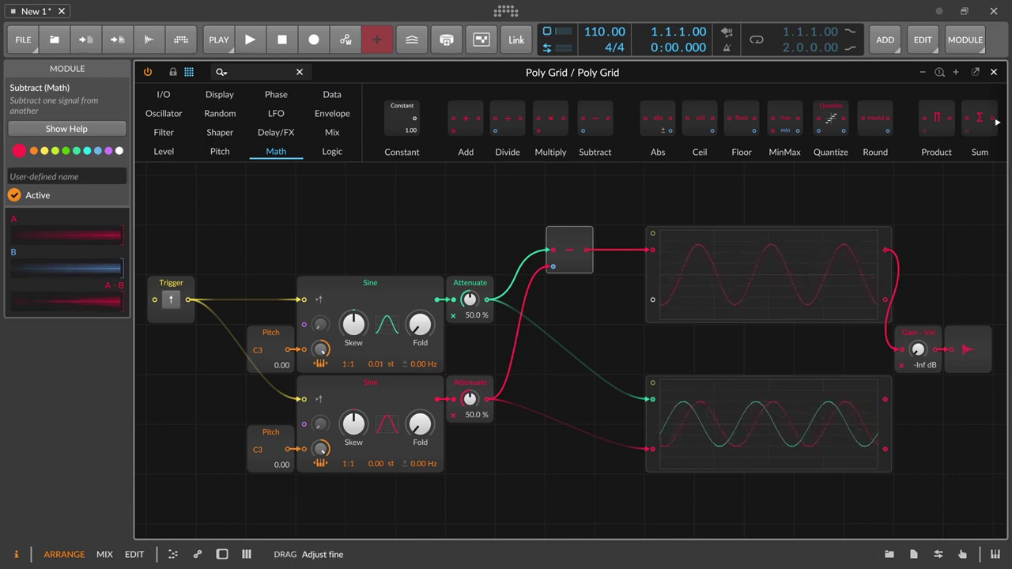
{"action": "left_click_drag", "start_coordinate": [377, 364], "coordinate": [377, 372]}
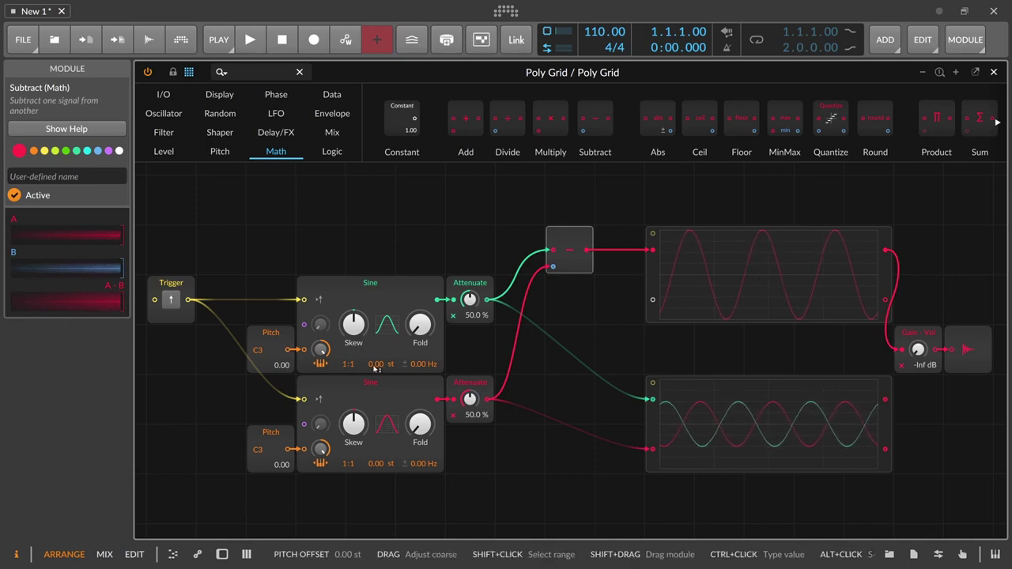
{"action": "left_click", "coordinate": [391, 333]}
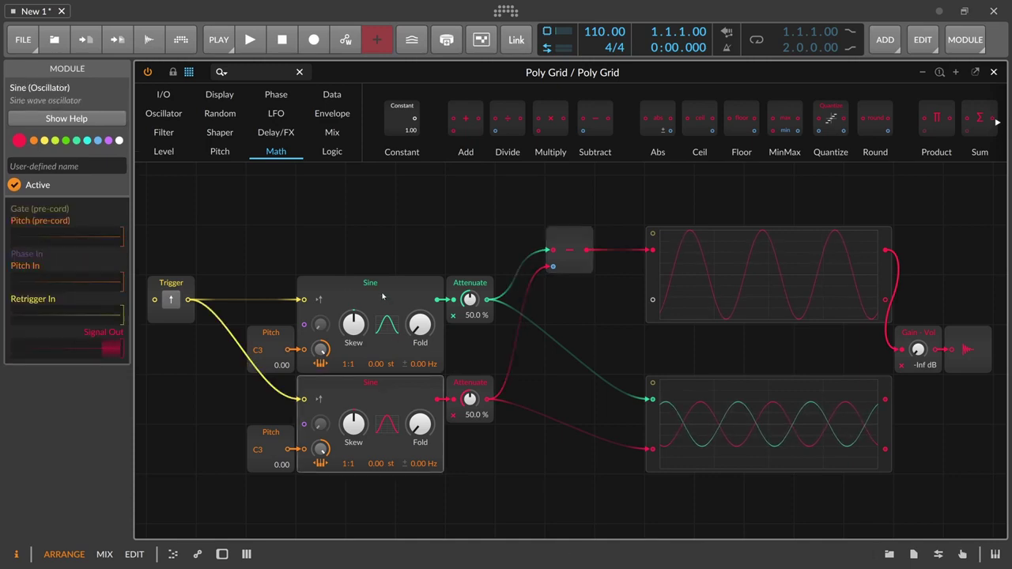
{"action": "left_click", "coordinate": [175, 302]}
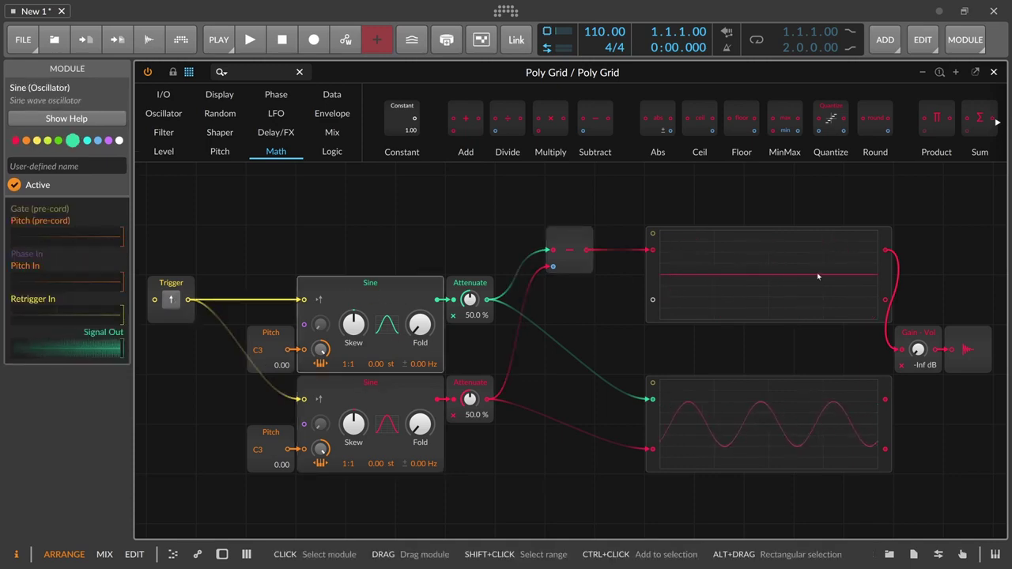
Select the lower Sine chain with its Pitch and Attenuate modules to point out the subtracted signal
{"action": "left_click", "coordinate": [573, 246]}
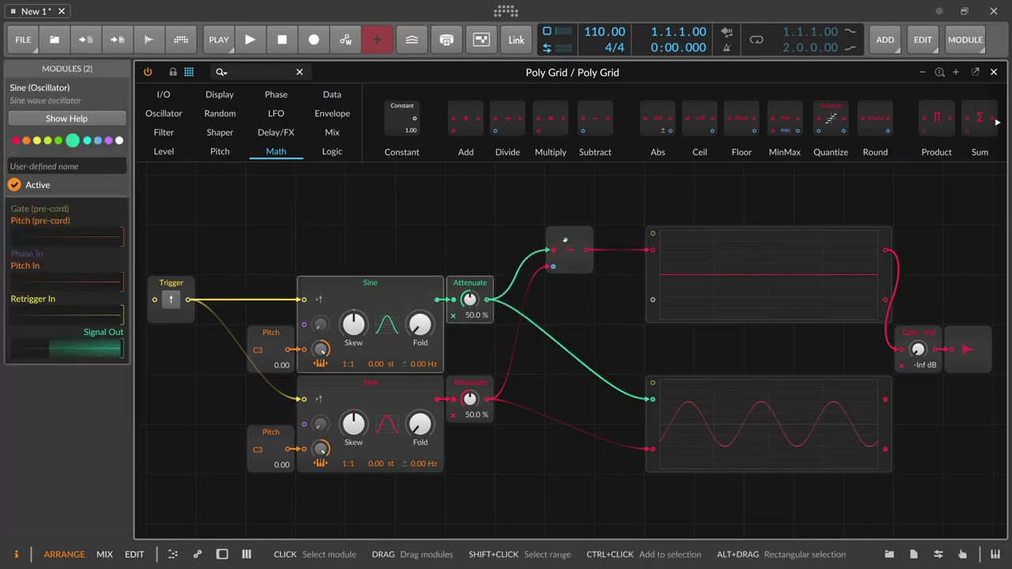
{"action": "left_click_drag", "start_coordinate": [499, 468], "coordinate": [246, 400]}
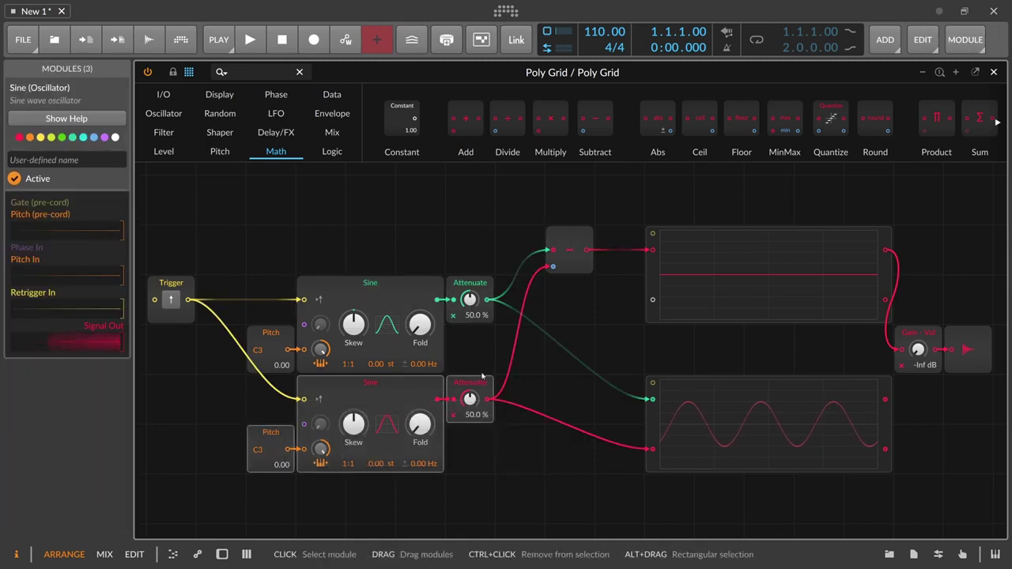
Delete the lower Sine chain with its Pitch and Attenuate modules and the lower Oscilloscope
{"action": "left_click", "coordinate": [656, 276]}
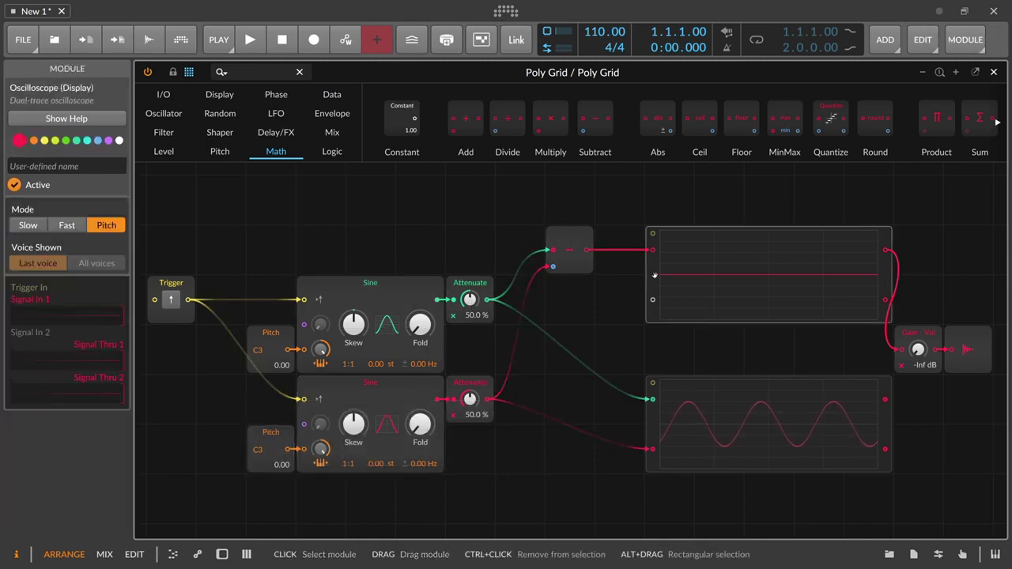
{"action": "left_click_drag", "start_coordinate": [498, 206], "coordinate": [503, 195]}
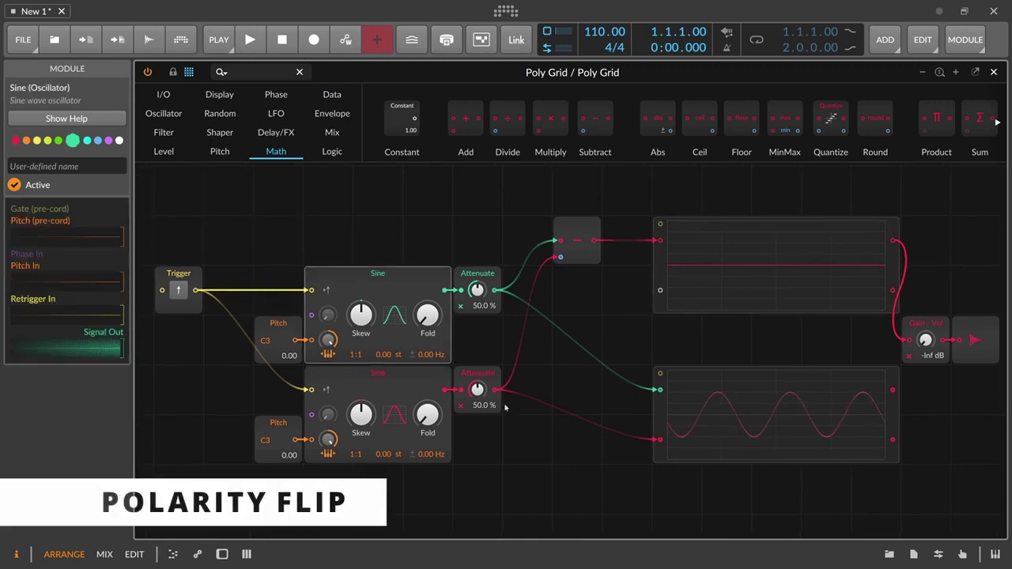
{"action": "left_click_drag", "start_coordinate": [940, 458], "coordinate": [261, 407]}
{"action": "key", "text": "Delete"}
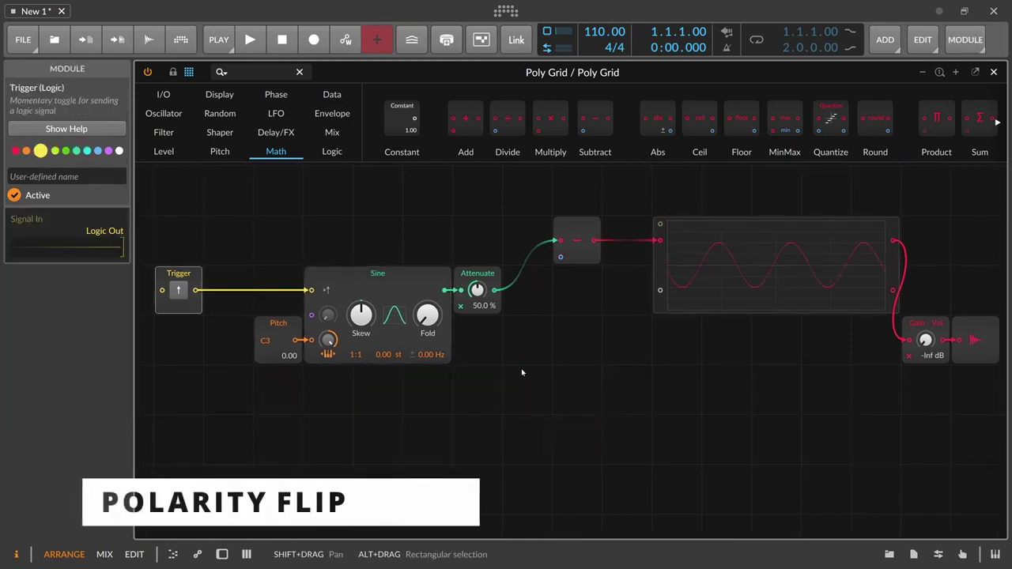
Move the Subtract and Oscilloscope closer to the Attenuate, and connect the Attenuate's output to the Oscilloscope's second signal input
{"action": "left_click_drag", "start_coordinate": [583, 232], "coordinate": [527, 230]}
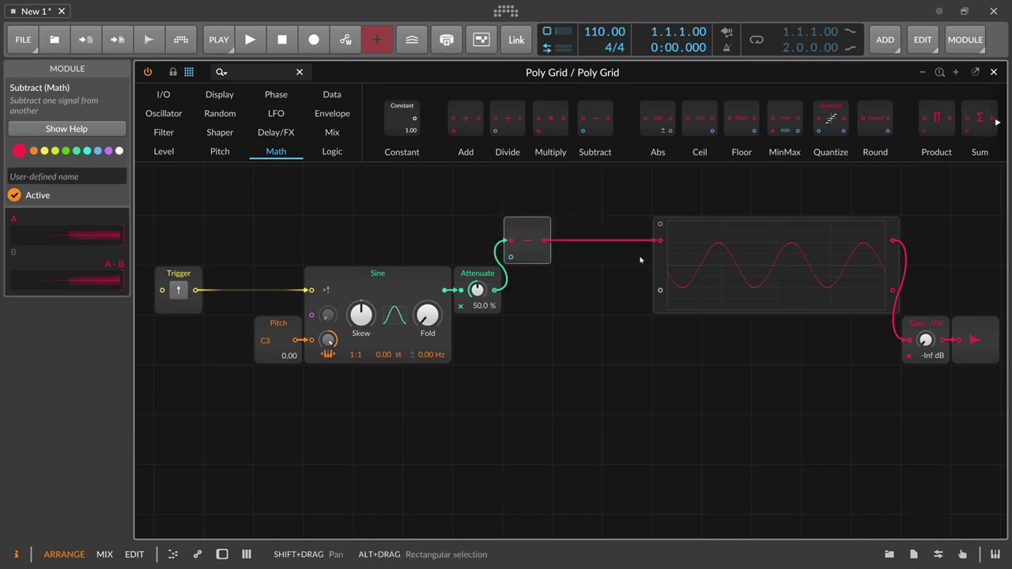
{"action": "left_click_drag", "start_coordinate": [684, 269], "coordinate": [638, 270]}
{"action": "left_click_drag", "start_coordinate": [495, 290], "coordinate": [610, 290]}
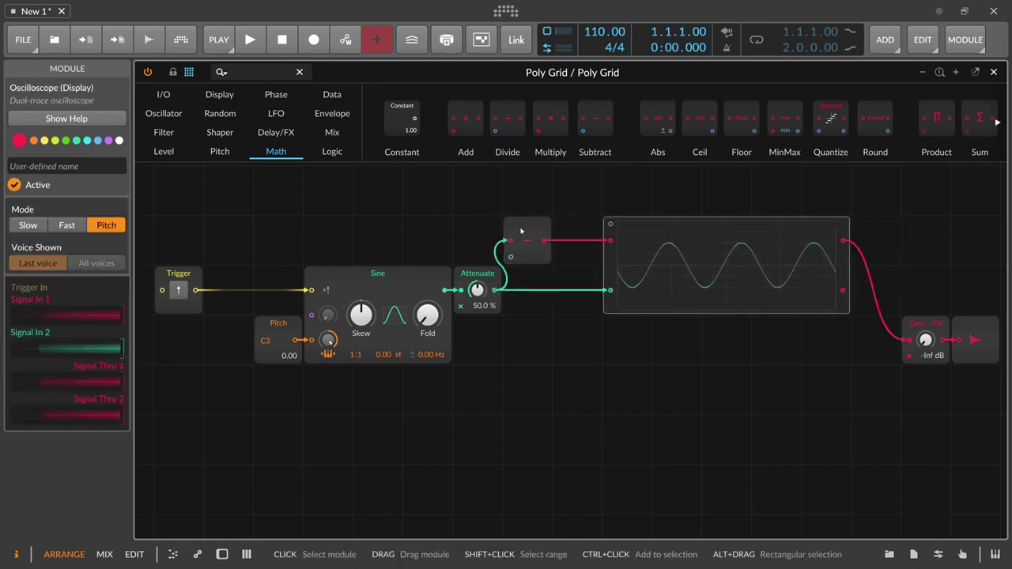
Disconnect the Subtract's A input and feed the Attenuate's output into its B input to flip the signal's polarity
{"action": "left_click", "coordinate": [543, 242]}
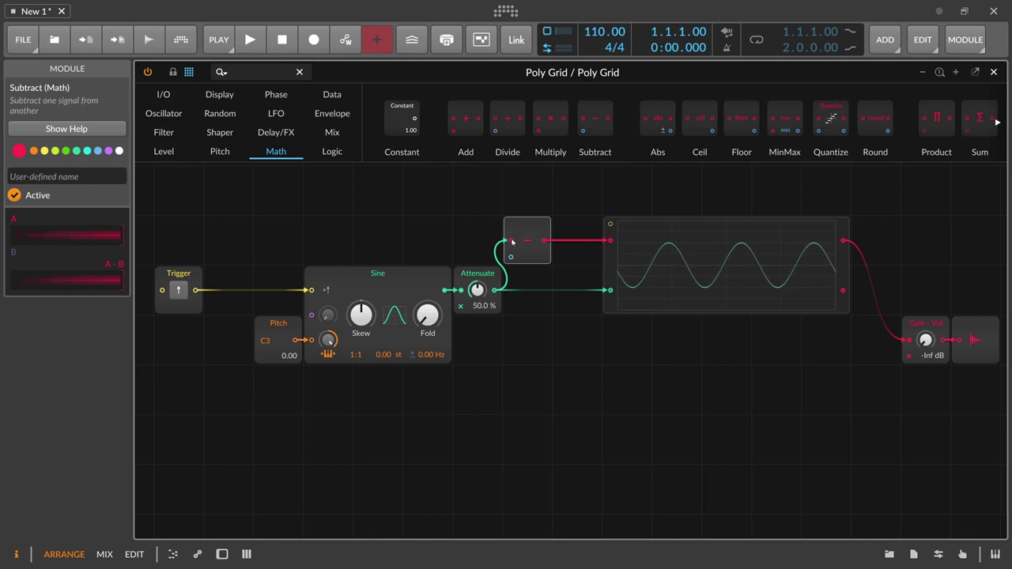
{"action": "left_click_drag", "start_coordinate": [527, 234], "coordinate": [577, 234]}
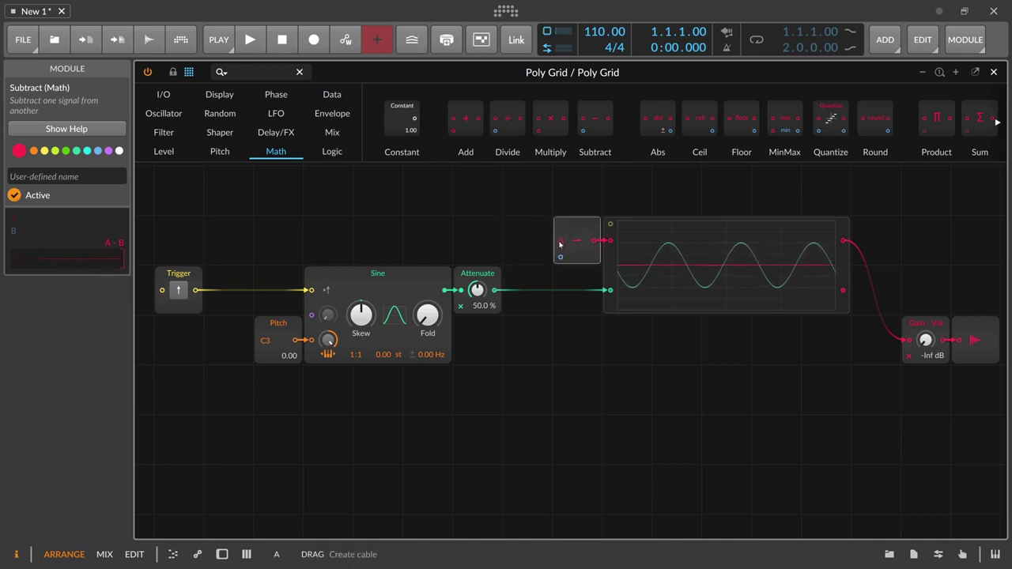
{"action": "left_click_drag", "start_coordinate": [496, 290], "coordinate": [560, 257]}
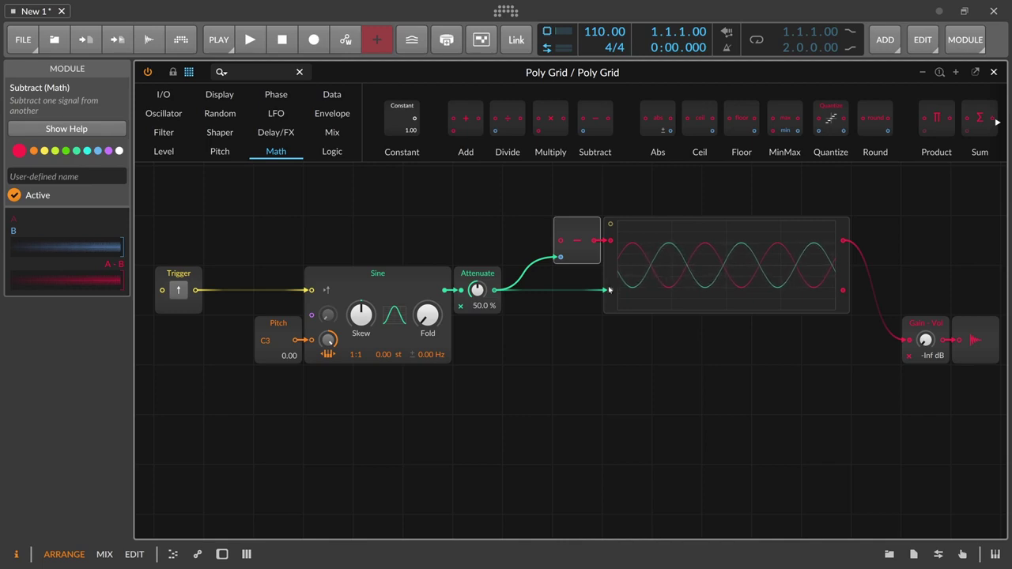
{"action": "left_click_drag", "start_coordinate": [577, 236], "coordinate": [528, 237]}
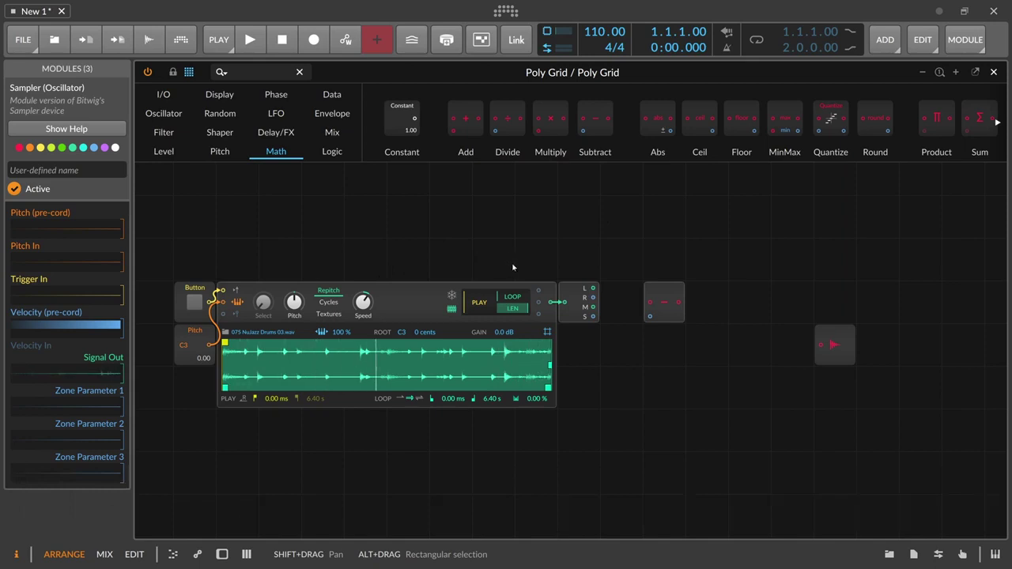
Move the Subtract one grid cell further from the Stereo Split, and select the Stereo Split and Sampler to point them out
{"action": "left_click", "coordinate": [665, 301]}
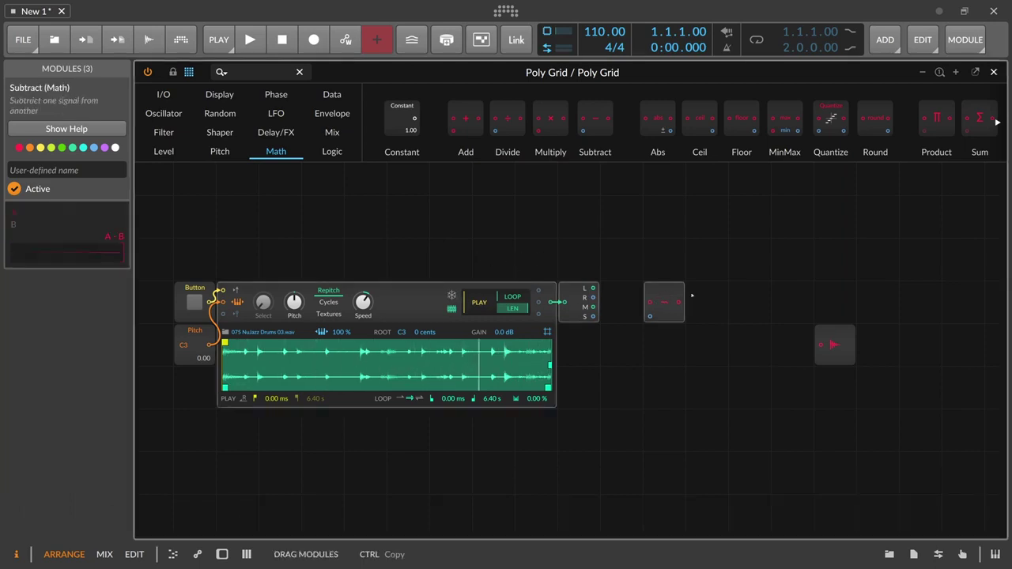
{"action": "left_click", "coordinate": [500, 286]}
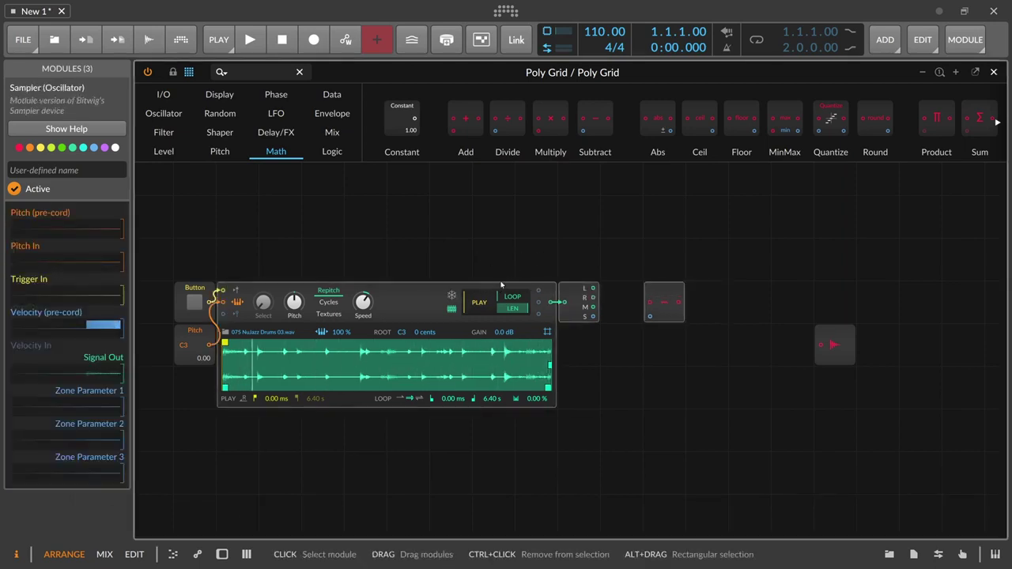
{"action": "left_click", "coordinate": [664, 261]}
{"action": "left_click_drag", "start_coordinate": [664, 301], "coordinate": [708, 300]}
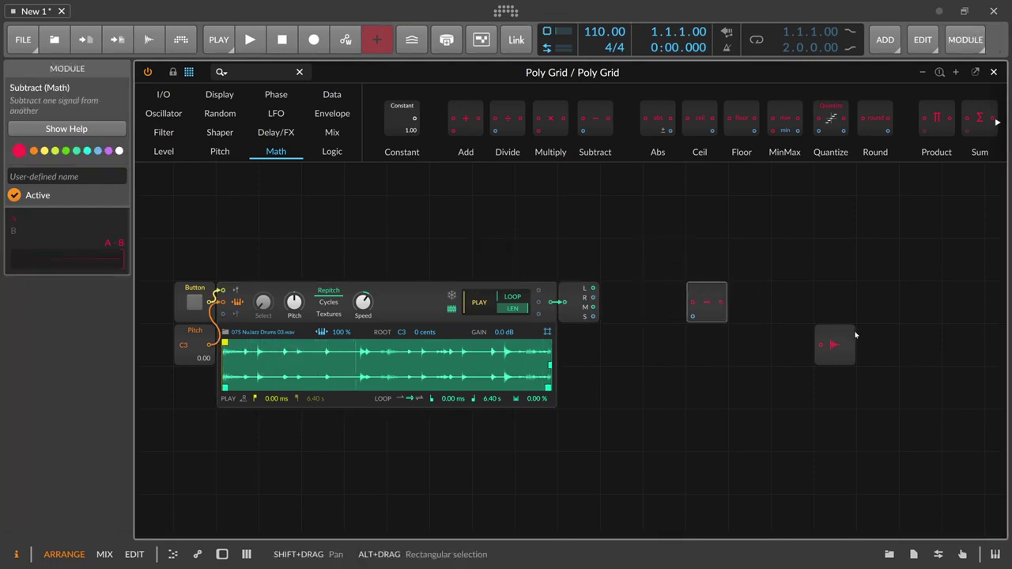
{"action": "left_click", "coordinate": [585, 301]}
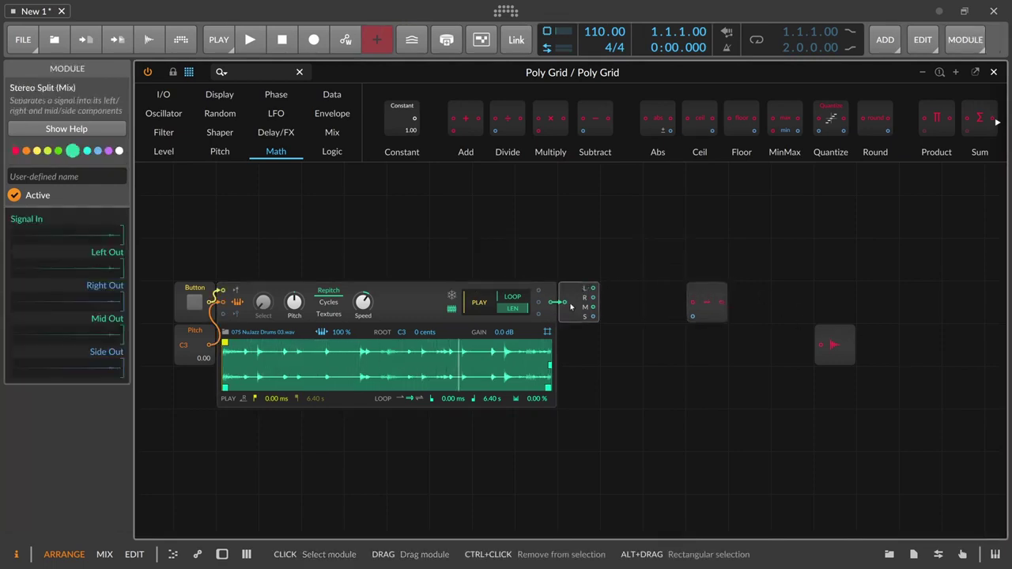
{"action": "left_click", "coordinate": [421, 293]}
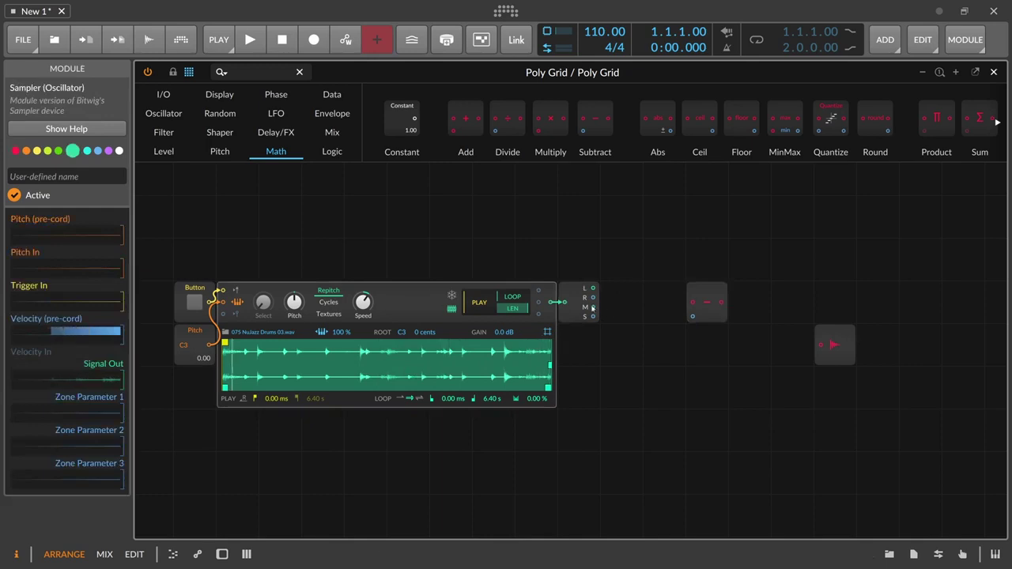
Route the Sampler straight to the audio output, raise its gain to +2.9 dB, and disconnect the output again
{"action": "left_click_drag", "start_coordinate": [551, 302], "coordinate": [821, 351]}
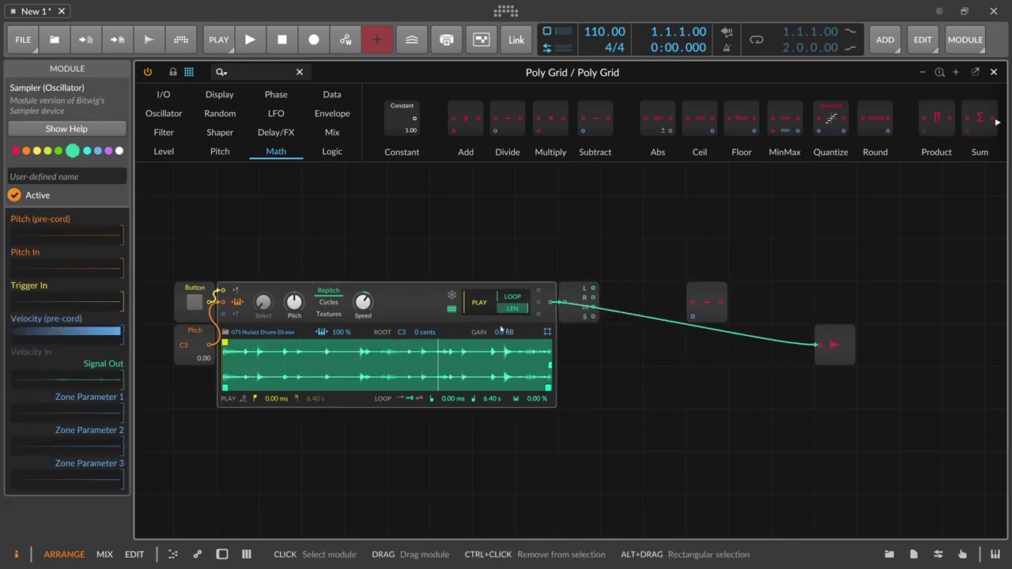
{"action": "left_click_drag", "start_coordinate": [504, 332], "coordinate": [504, 334]}
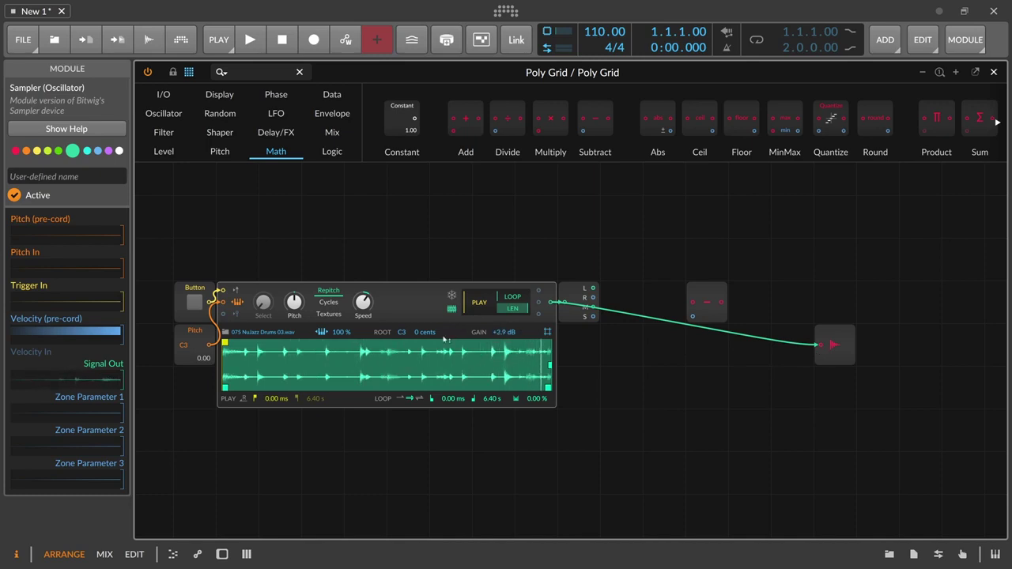
{"action": "double_click", "coordinate": [820, 346]}
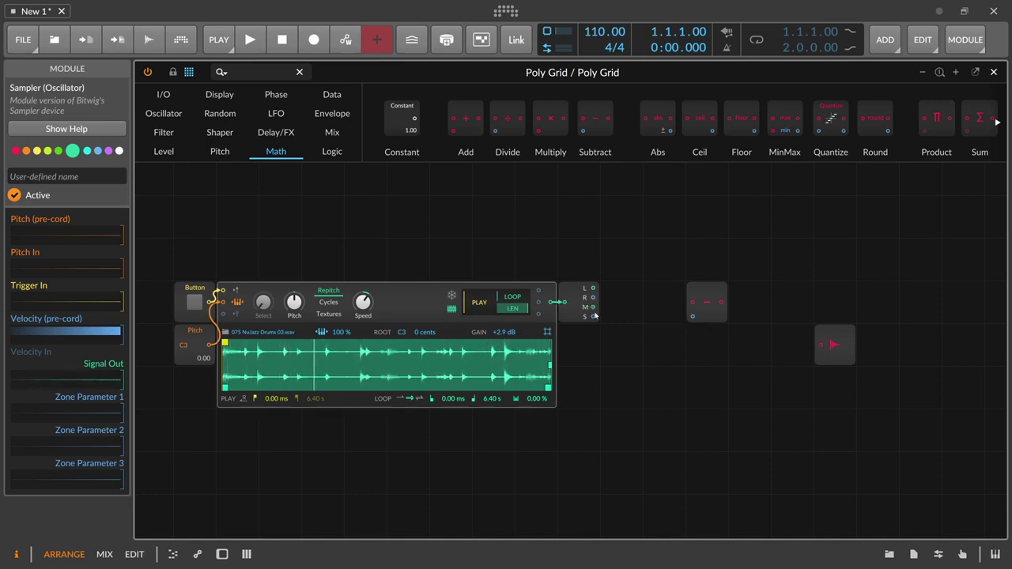
Wire the Stereo Split's L and R outputs into the Subtract's A and B inputs and its result to the audio output
{"action": "left_click", "coordinate": [561, 287]}
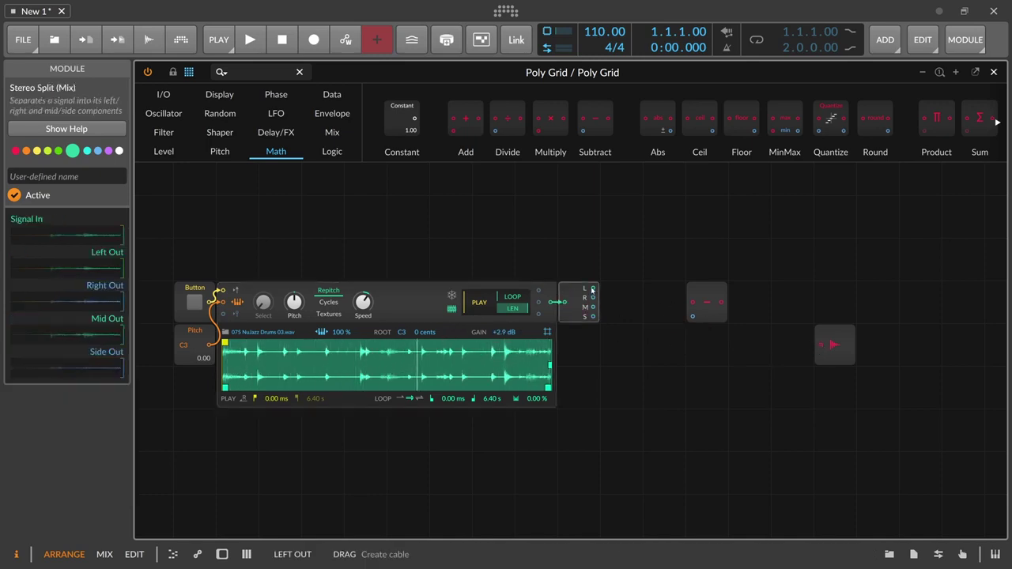
{"action": "left_click_drag", "start_coordinate": [594, 288], "coordinate": [691, 301]}
{"action": "left_click", "coordinate": [696, 299]}
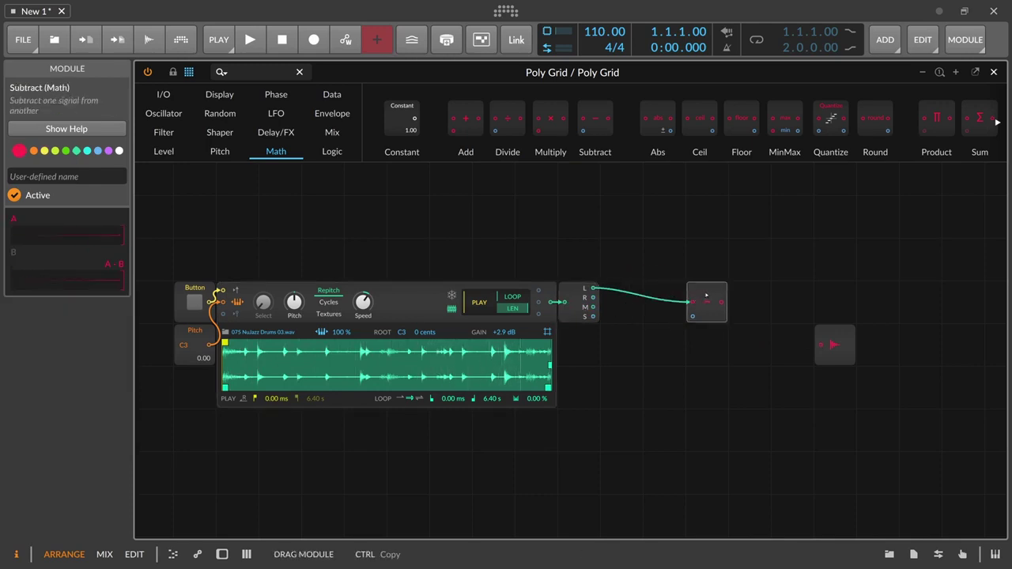
{"action": "left_click_drag", "start_coordinate": [594, 298], "coordinate": [832, 346]}
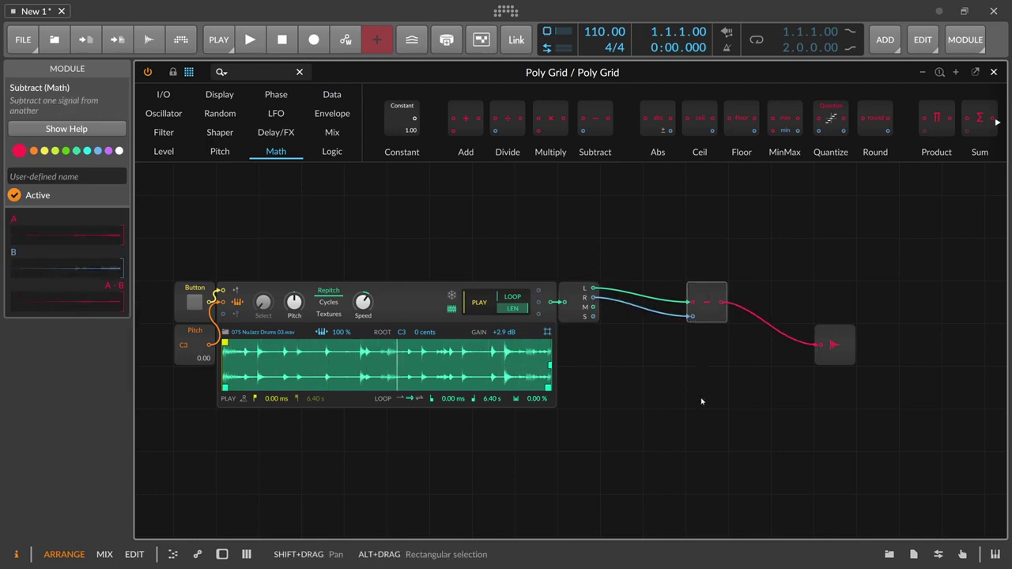
Move the Subtract up one grid cell, search the modules for "add", and place an Add module below it
{"action": "left_click_drag", "start_coordinate": [707, 312], "coordinate": [707, 269]}
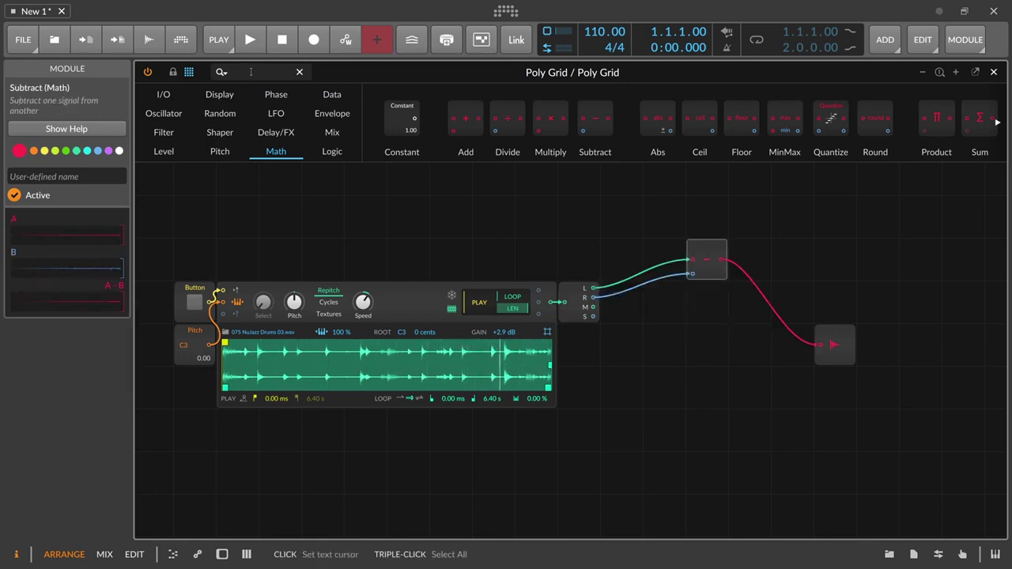
{"action": "left_click", "coordinate": [251, 72]}
{"action": "type", "text": "add"}
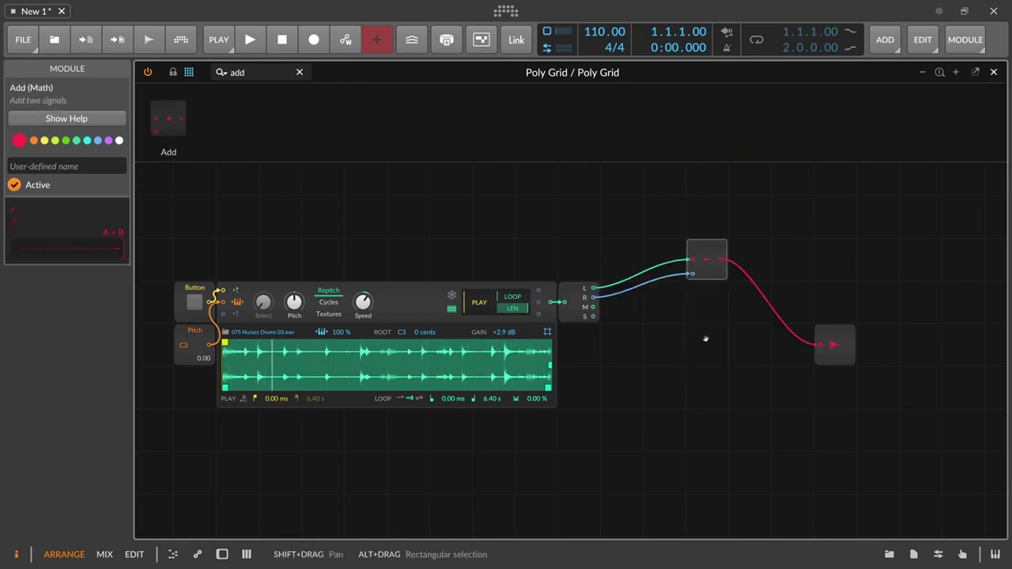
{"action": "left_click_drag", "start_coordinate": [707, 338], "coordinate": [707, 342]}
Disconnect the Subtract from the audio output and route the Stereo Split's L and R outputs through the Add to it instead
{"action": "double_click", "coordinate": [820, 345]}
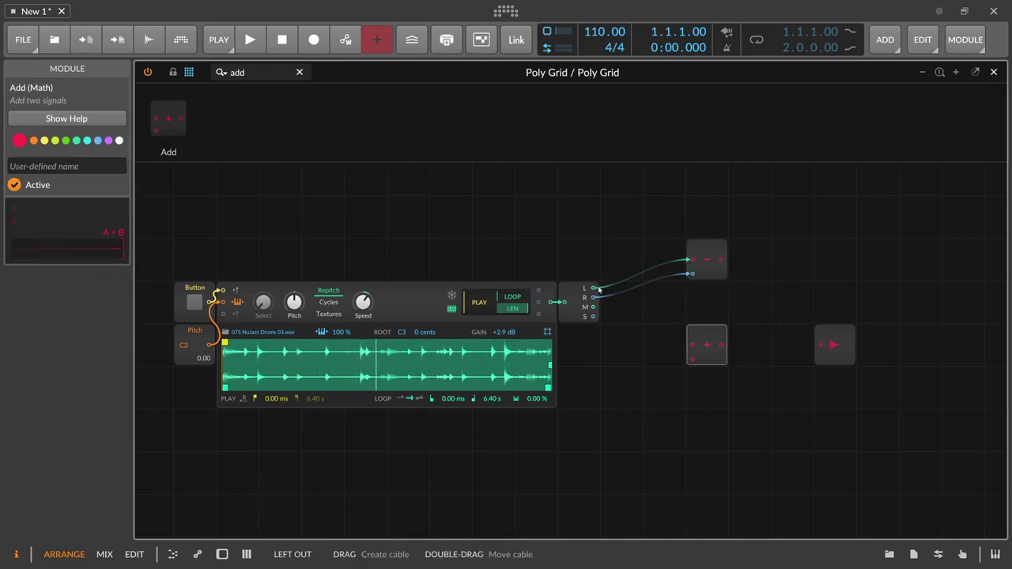
{"action": "left_click_drag", "start_coordinate": [598, 290], "coordinate": [692, 345]}
{"action": "left_click_drag", "start_coordinate": [593, 298], "coordinate": [821, 346]}
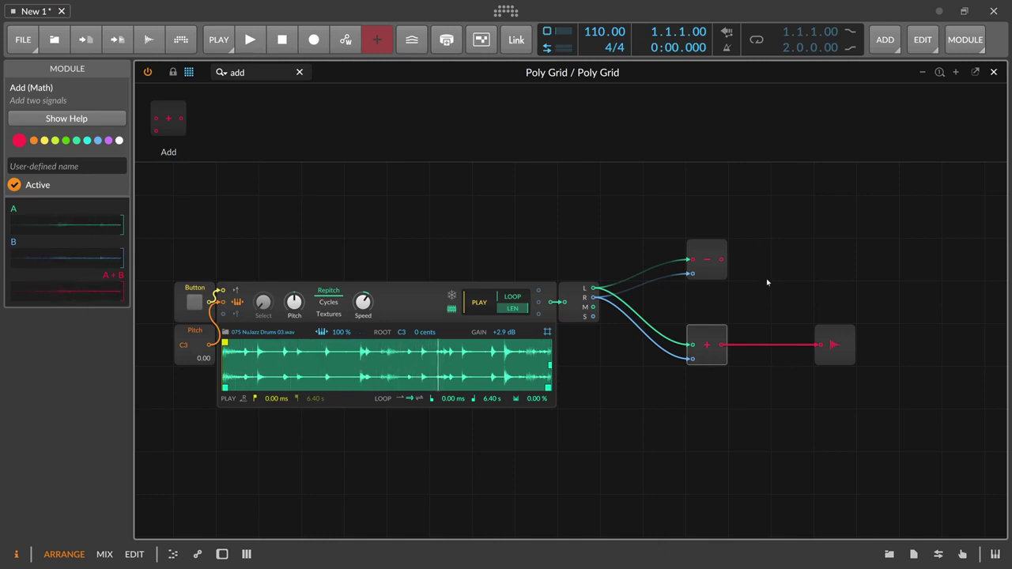
Combine the Subtract and Add outputs in a second Add feeding the audio output, and replace that second Add with a Subtract
{"action": "double_click", "coordinate": [818, 346]}
{"action": "left_click_drag", "start_coordinate": [168, 119], "coordinate": [779, 304]}
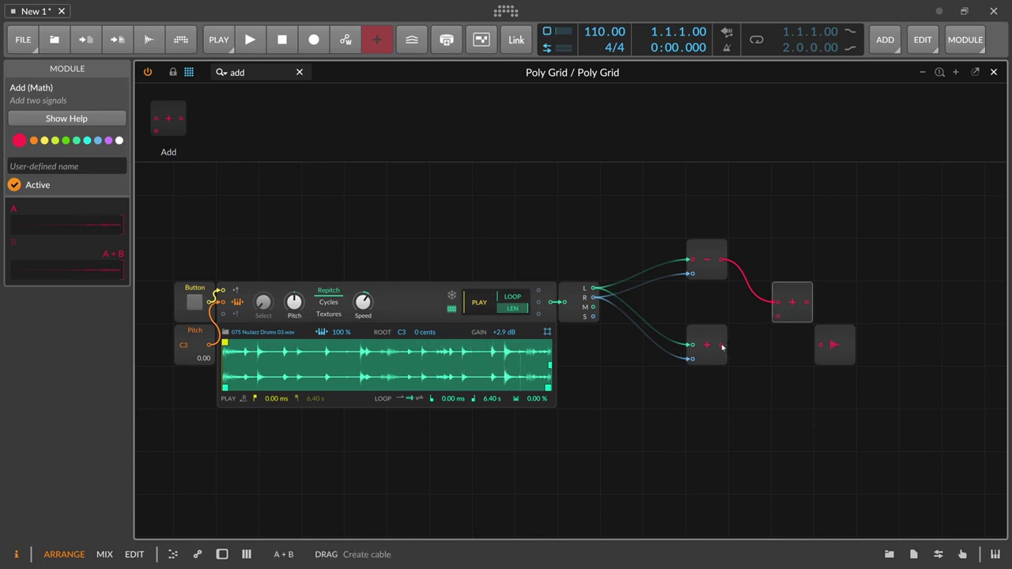
{"action": "left_click_drag", "start_coordinate": [722, 345], "coordinate": [823, 345]}
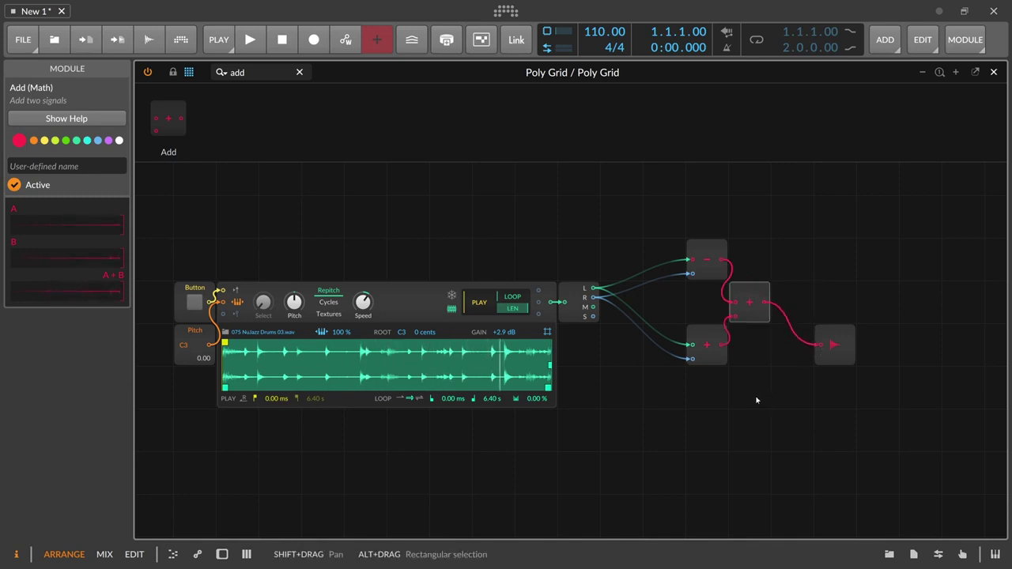
{"action": "right_click", "coordinate": [753, 305]}
{"action": "left_click", "coordinate": [799, 450]}
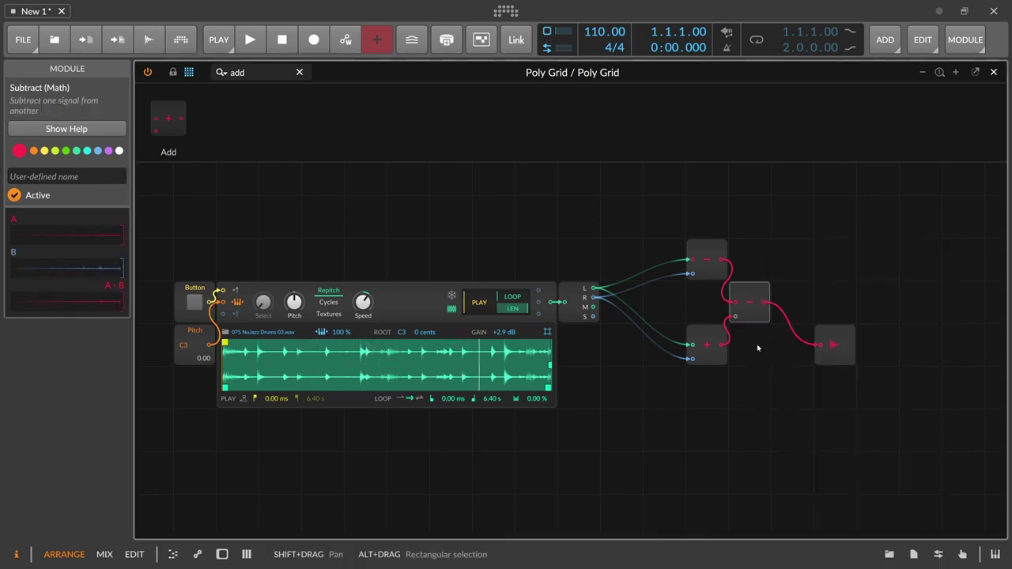
Delete the three math modules and disconnect the Stereo Split from the audio output
{"action": "left_click_drag", "start_coordinate": [778, 377], "coordinate": [688, 240]}
{"action": "key", "text": "Delete"}
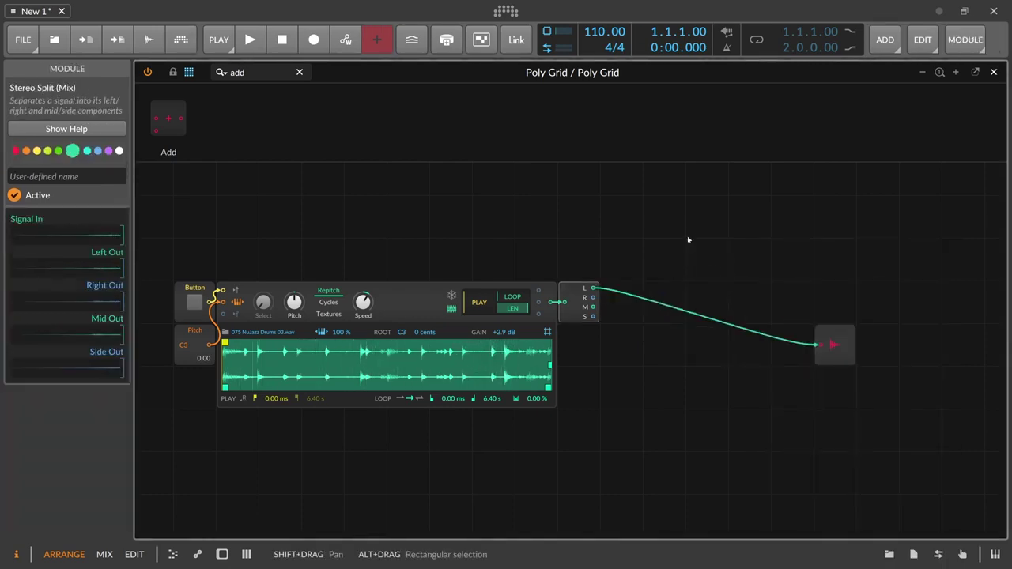
{"action": "left_click_drag", "start_coordinate": [820, 345], "coordinate": [760, 303]}
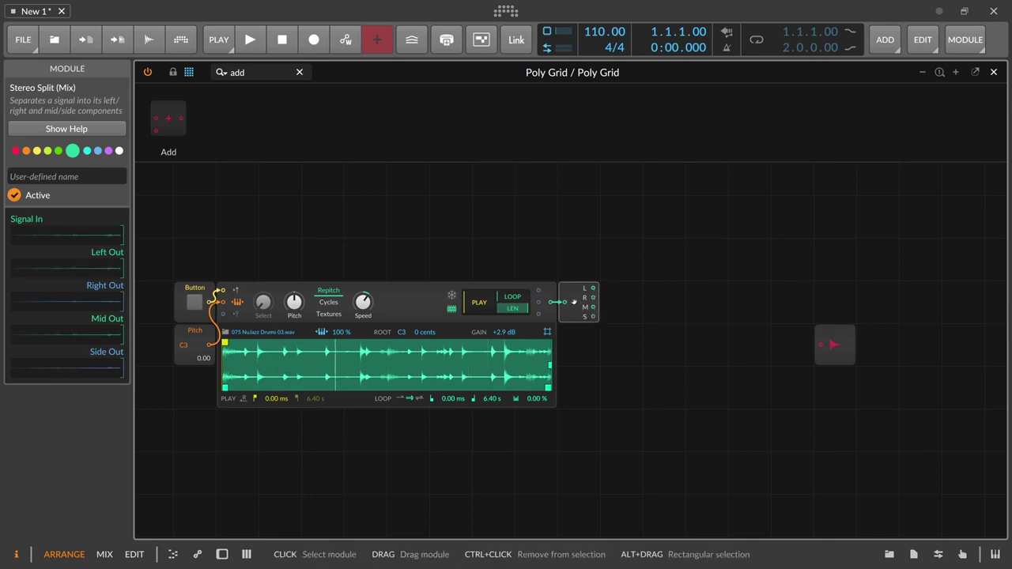
Search the modules for "merge" and place a merge module between the Stereo Split and the audio output
{"action": "left_click_drag", "start_coordinate": [258, 74], "coordinate": [195, 66]}
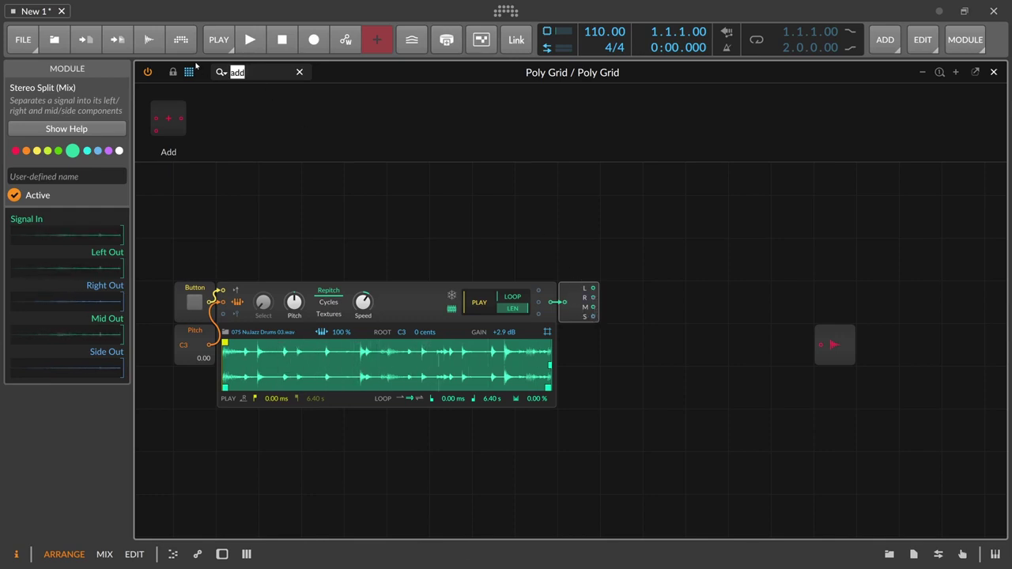
{"action": "type", "text": "merge"}
{"action": "left_click_drag", "start_coordinate": [227, 118], "coordinate": [648, 317]}
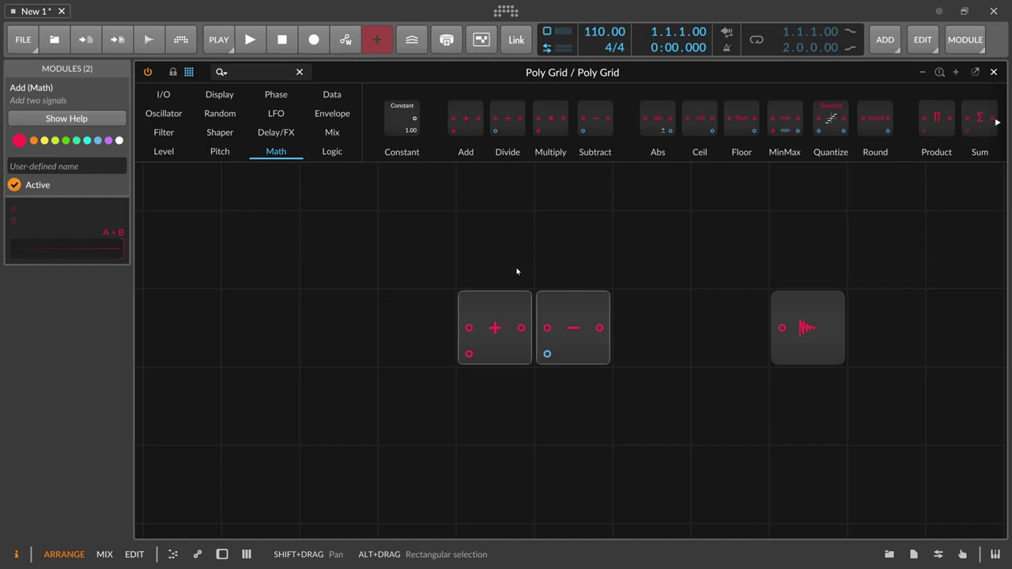
Select the Add and Subtract modules alternately to compare the two
{"action": "left_click", "coordinate": [422, 276]}
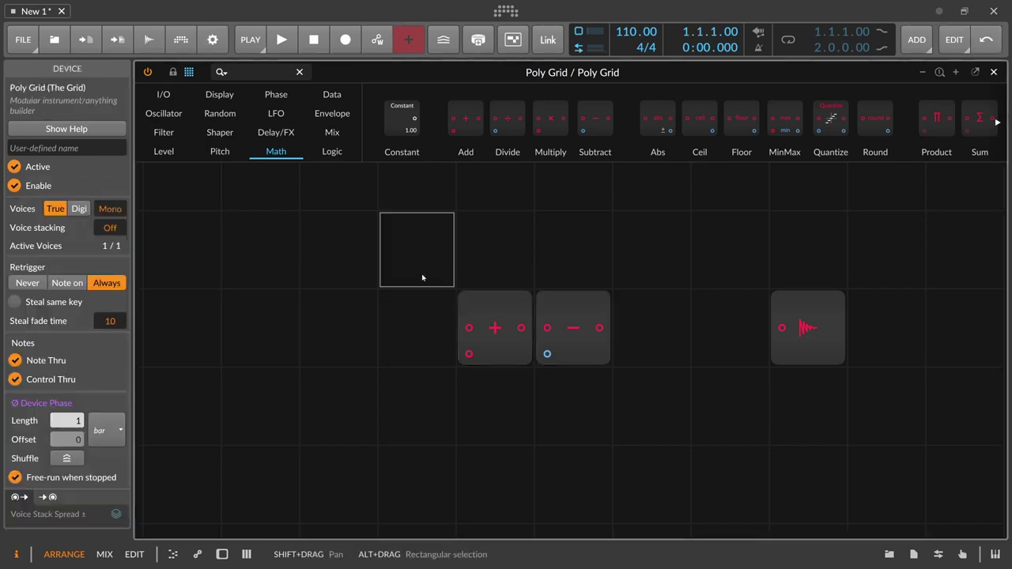
{"action": "left_click", "coordinate": [431, 318]}
{"action": "left_click", "coordinate": [498, 314]}
{"action": "left_click", "coordinate": [576, 309]}
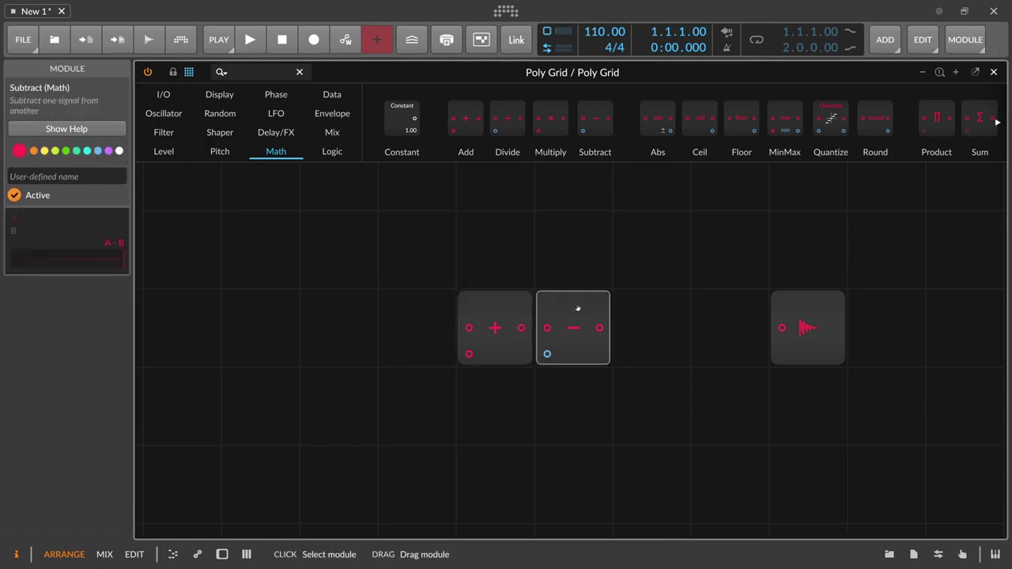
{"action": "left_click", "coordinate": [520, 312]}
{"action": "left_click", "coordinate": [565, 311]}
{"action": "left_click", "coordinate": [526, 311]}
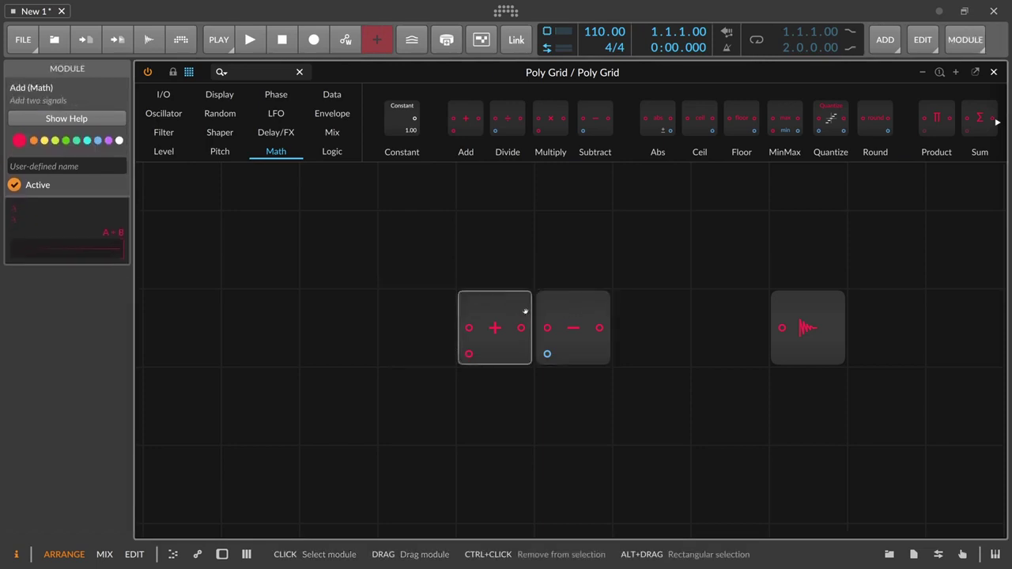
{"action": "left_click", "coordinate": [559, 308]}
{"action": "left_click", "coordinate": [510, 306]}
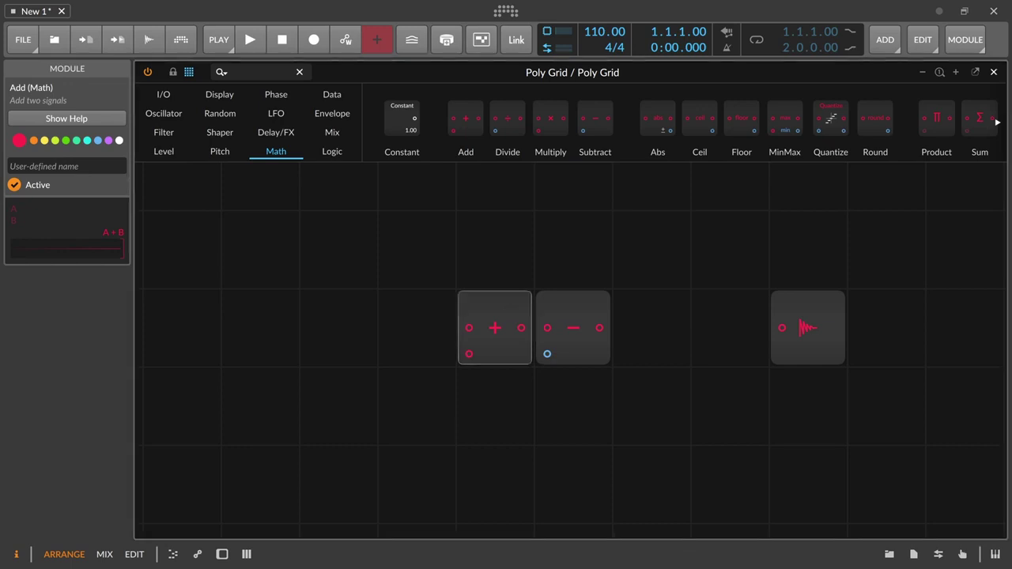
Switch to the web browser and open the home page of The Scientist and Engineer's Guide to Digital Signal Processing
{"action": "key", "text": "alt+Tab"}
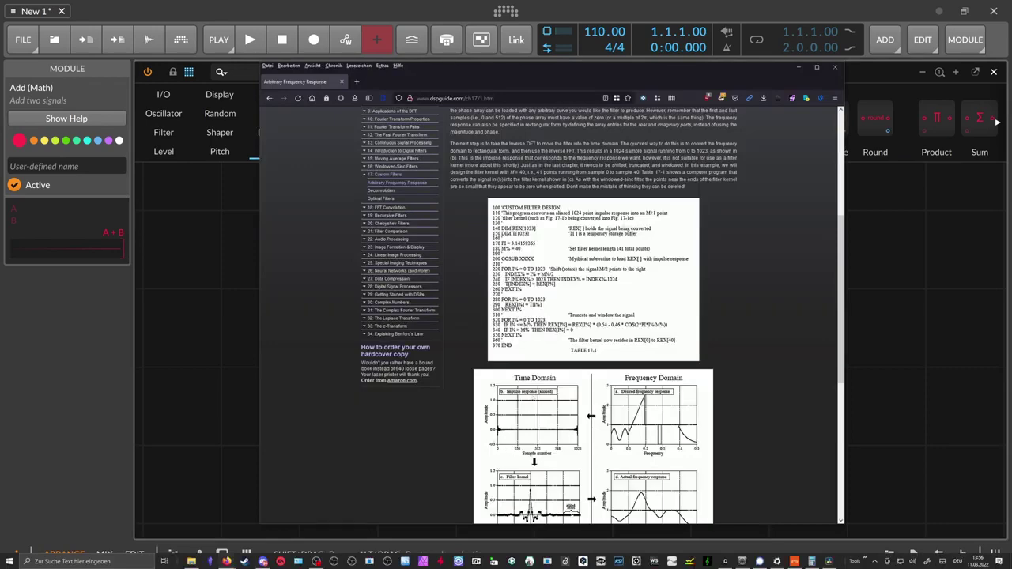
{"action": "scroll", "coordinate": [533, 398], "scroll_direction": "up", "scroll_amount": 3}
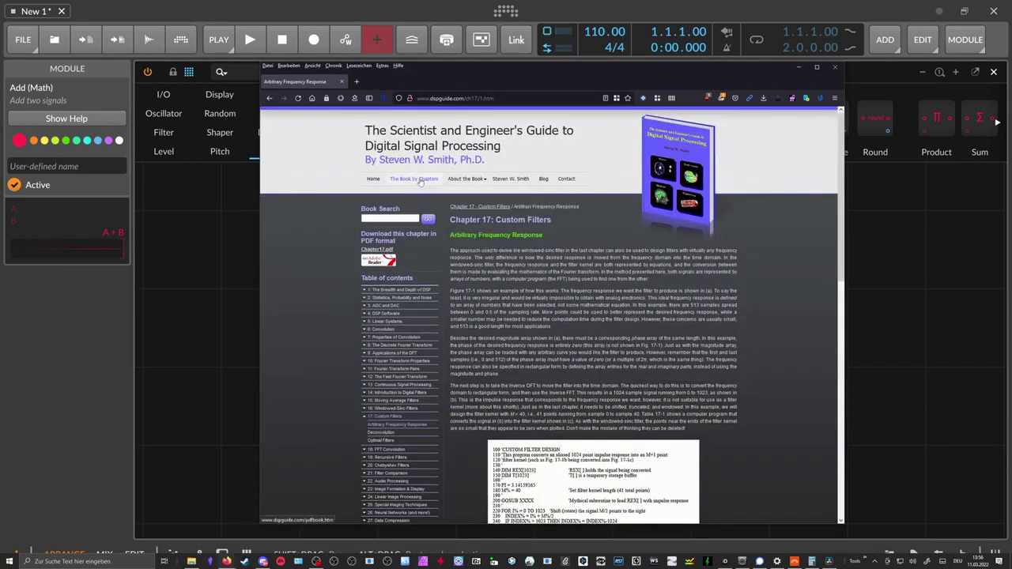
{"action": "left_click", "coordinate": [376, 180]}
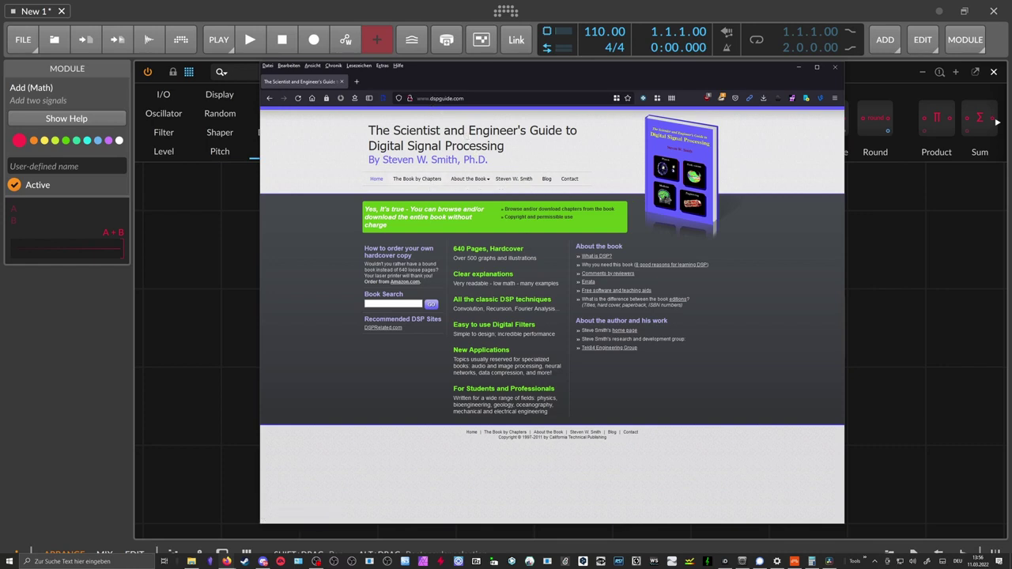
Open the book's chapter overview and look through its listed topics, from the fundamentals to the applications and complex techniques
{"action": "left_click", "coordinate": [431, 179]}
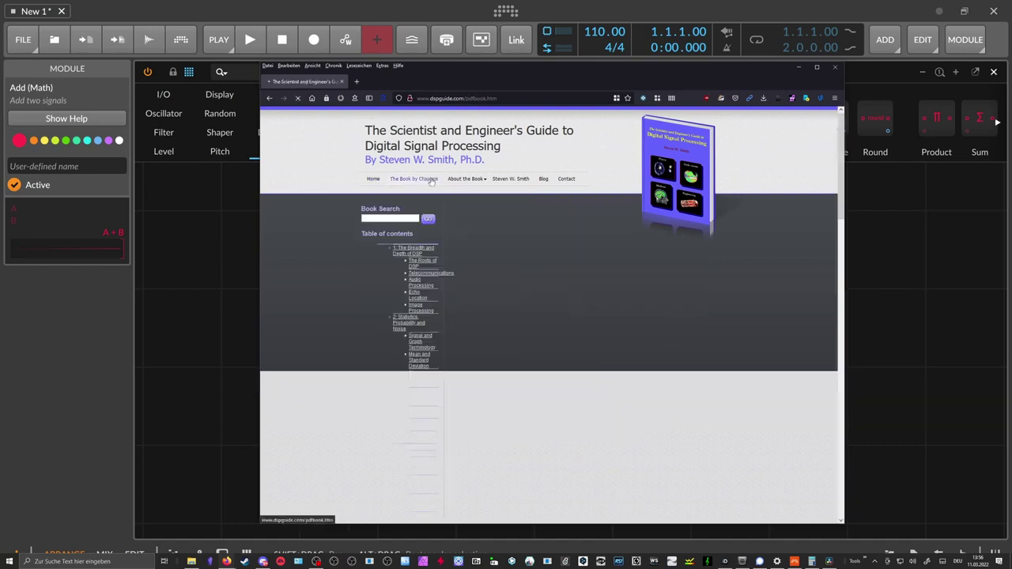
{"action": "scroll", "coordinate": [563, 266], "scroll_direction": "down", "scroll_amount": 5}
{"action": "scroll", "coordinate": [563, 266], "scroll_direction": "down", "scroll_amount": 20}
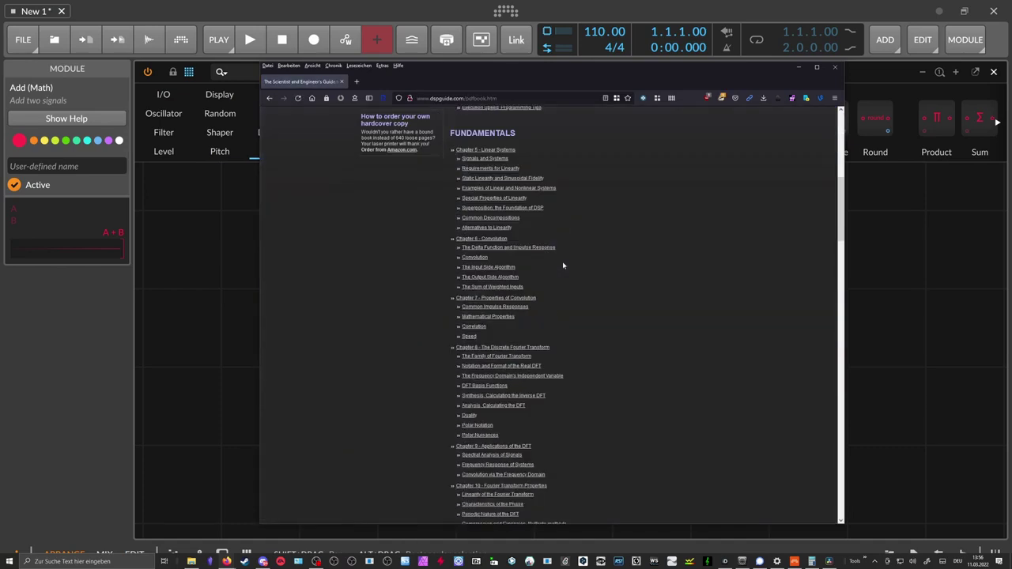
{"action": "scroll", "coordinate": [564, 266], "scroll_direction": "down", "scroll_amount": 15}
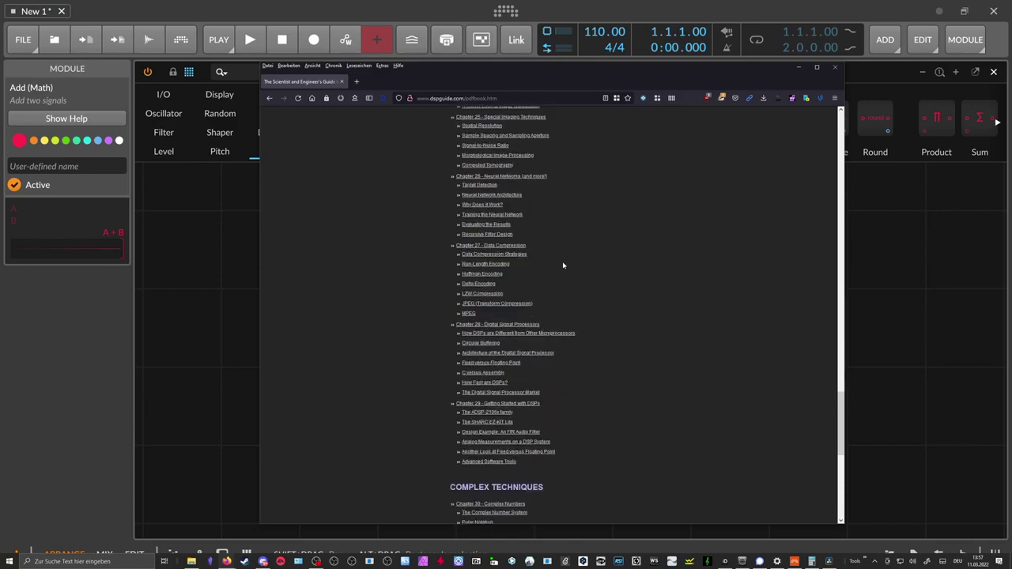
{"action": "scroll", "coordinate": [563, 265], "scroll_direction": "up", "scroll_amount": 20}
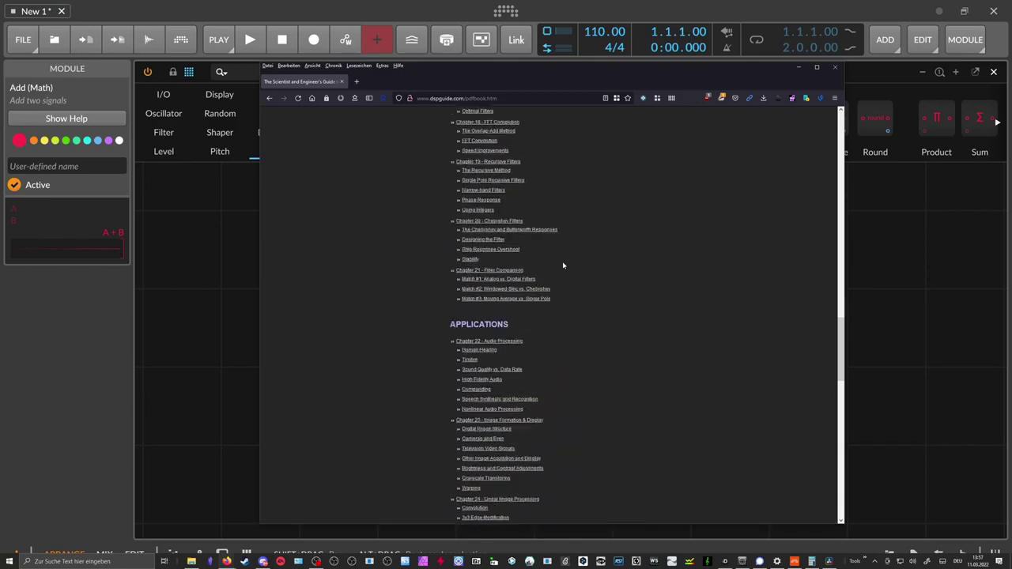